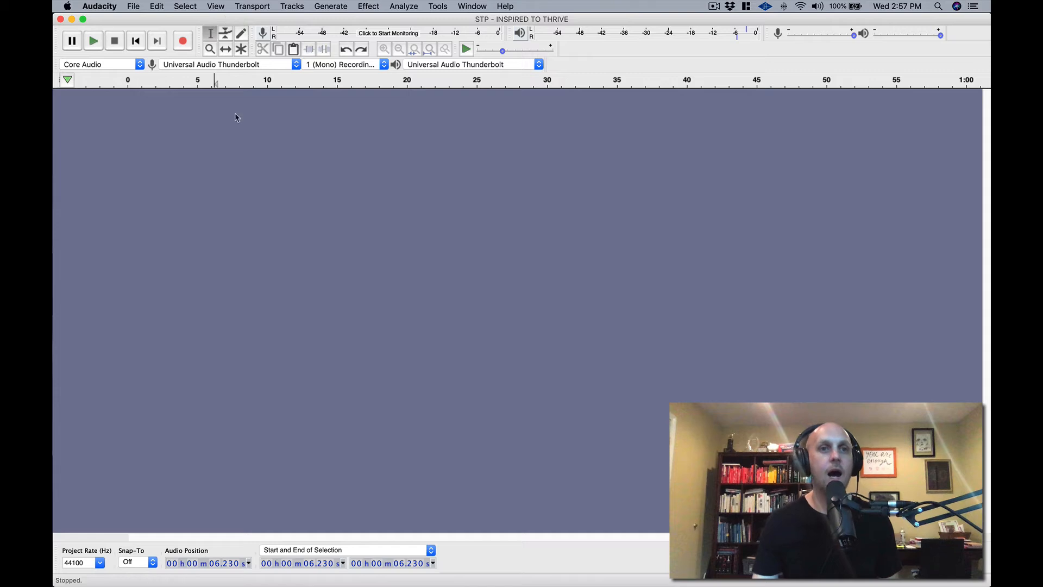
# Create a new project and import the audio file STP - INSPIRED TO THRIVE.mp3 from the 5 Royalty Free Songs Mixed folder.
pyautogui.click(133, 6)
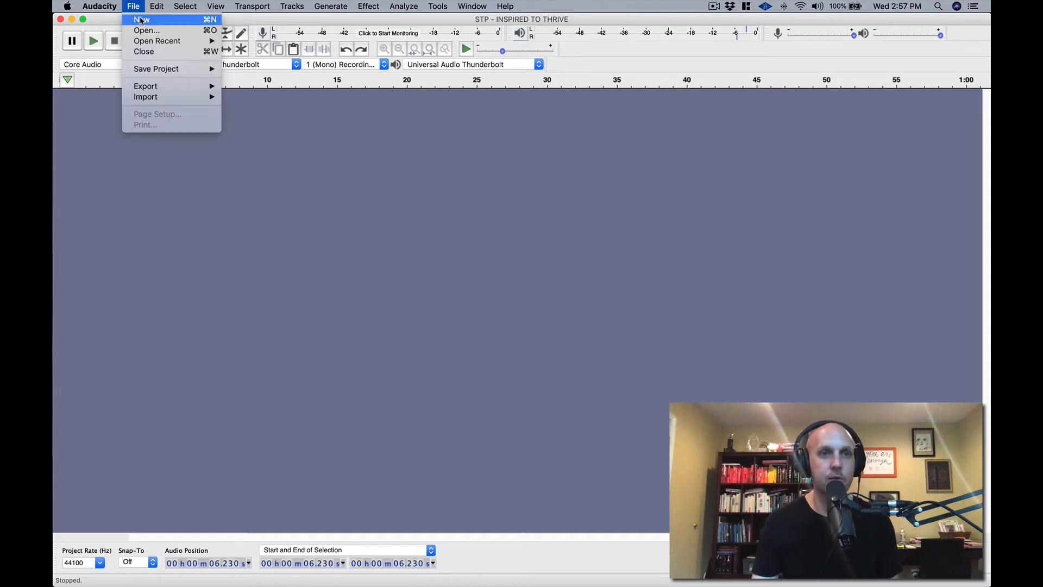
pyautogui.click(140, 19)
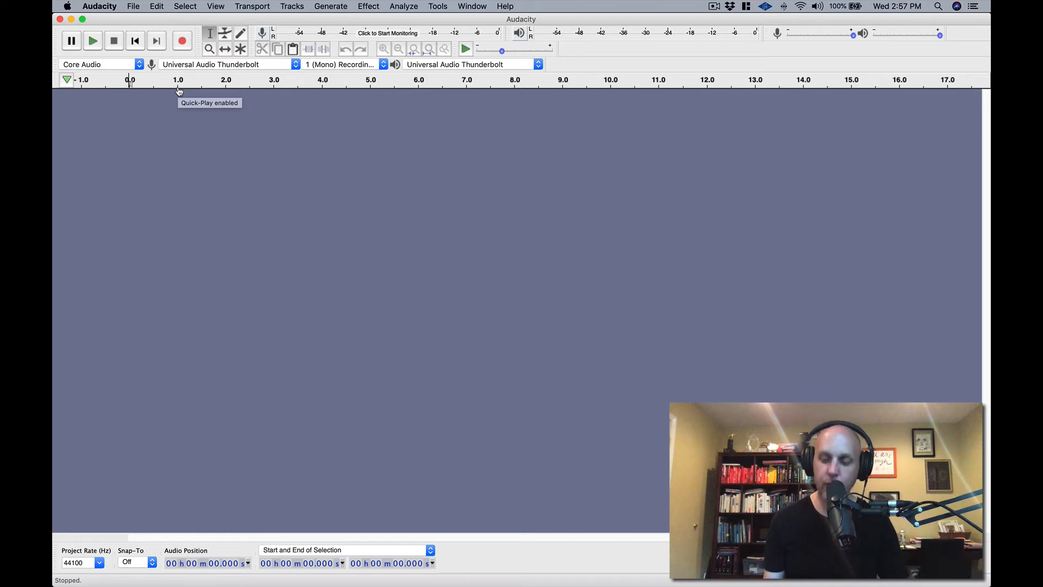
pyautogui.click(132, 7)
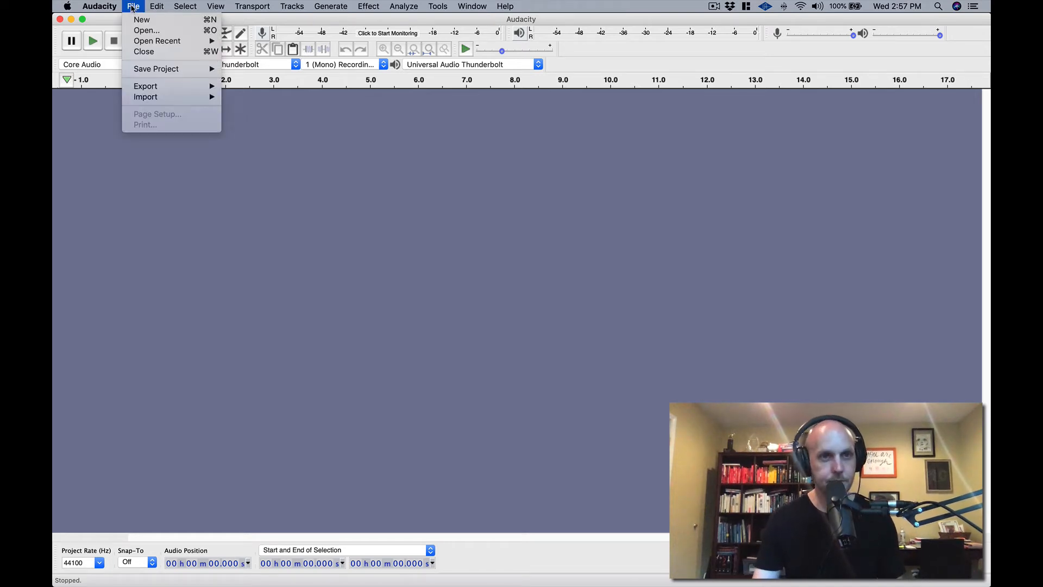
pyautogui.moveTo(180, 98)
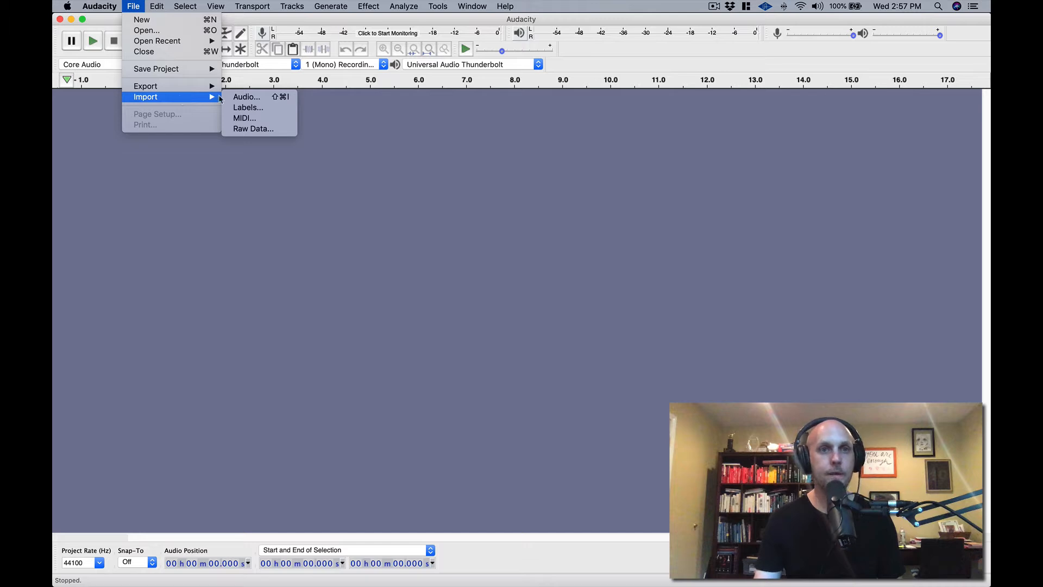
pyautogui.click(237, 99)
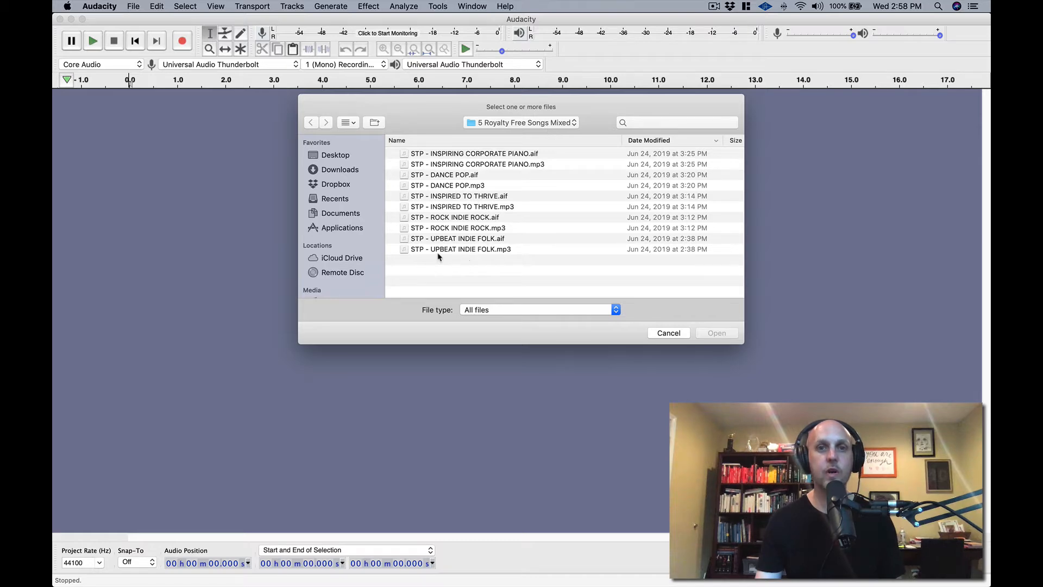
pyautogui.click(463, 209)
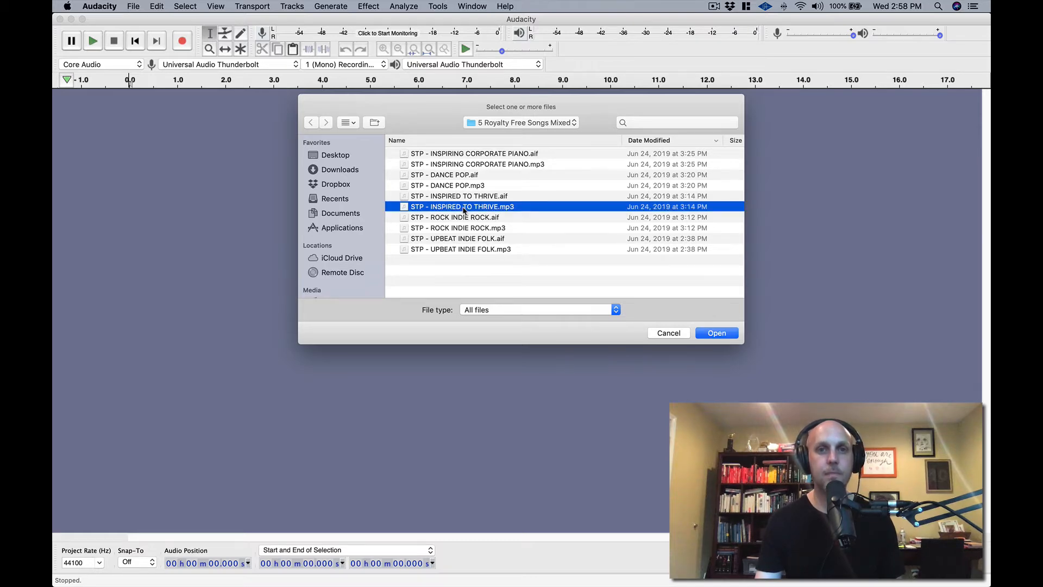
pyautogui.doubleClick(464, 208)
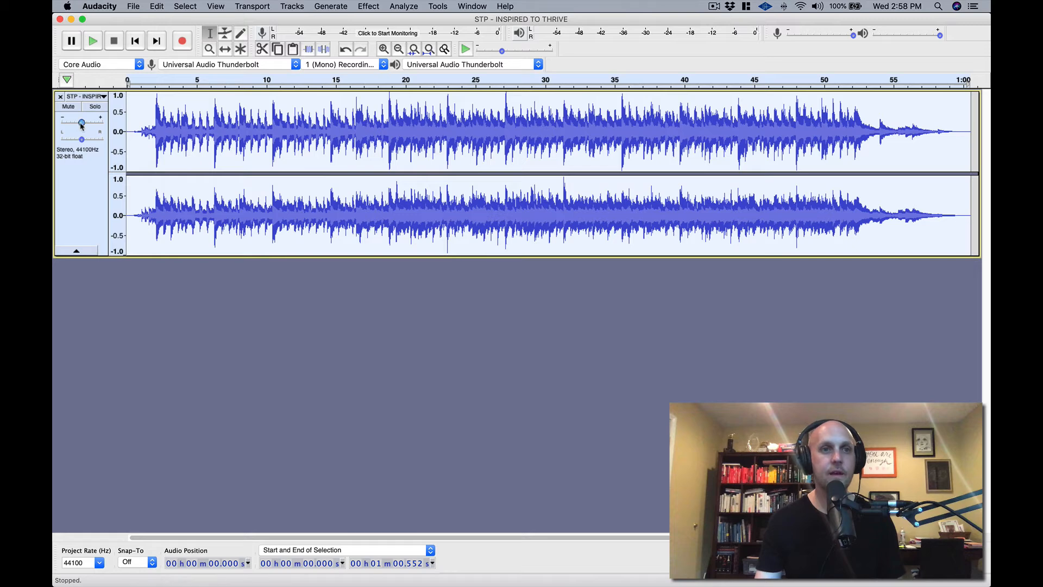
# Lower the music track's gain and play it back from about 0.3 s to check its loudness.
pyautogui.moveTo(65, 126); pyautogui.dragTo(69, 125)
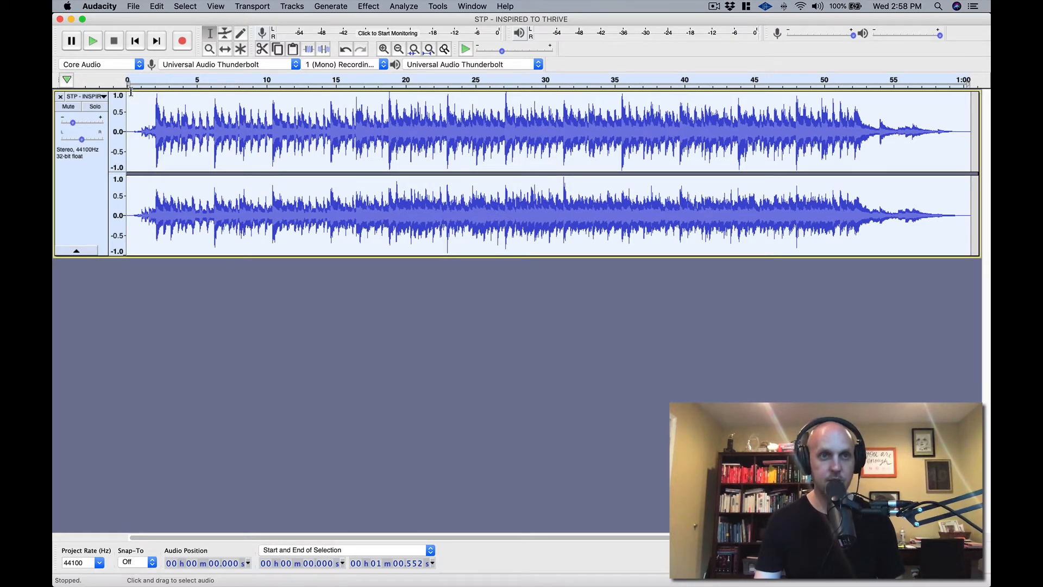
pyautogui.click(131, 93)
pyautogui.press('space')
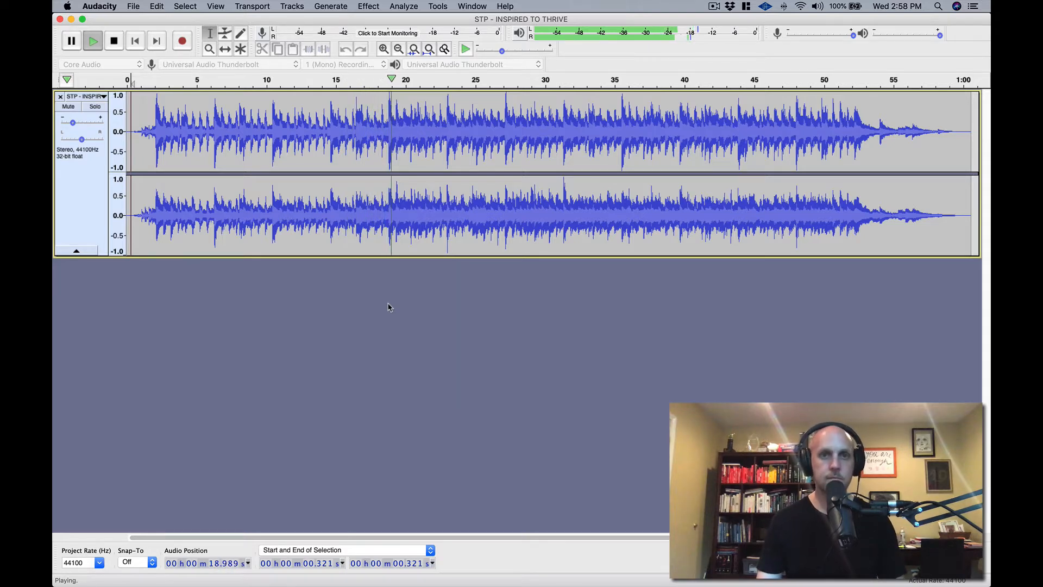
pyautogui.press('space')
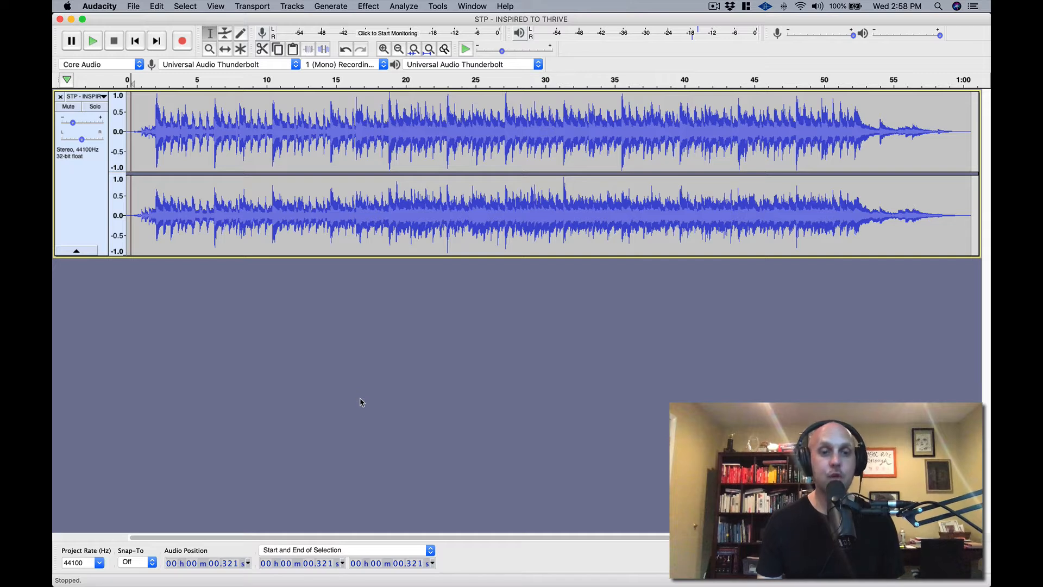
# Review the available recording and playback devices, keeping Universal Audio Thunderbolt selected for both.
pyautogui.hscroll(1, 361, 402)
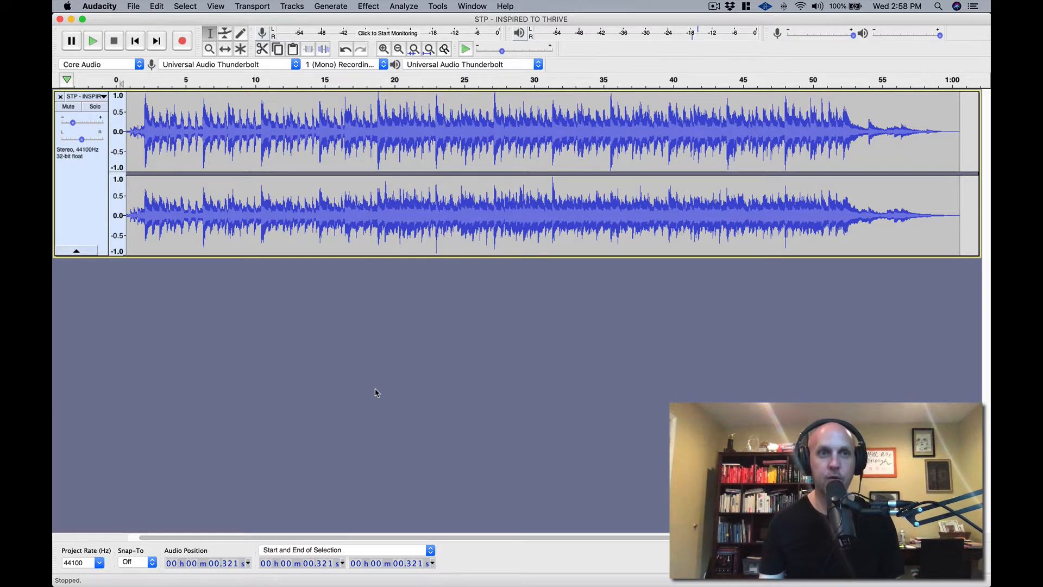
pyautogui.click(266, 65)
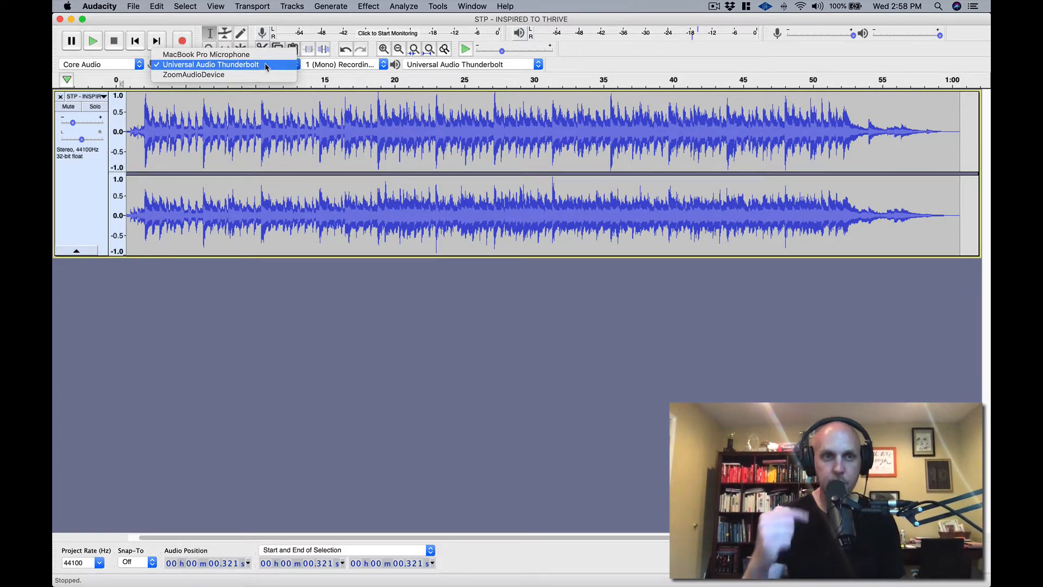
pyautogui.click(197, 65)
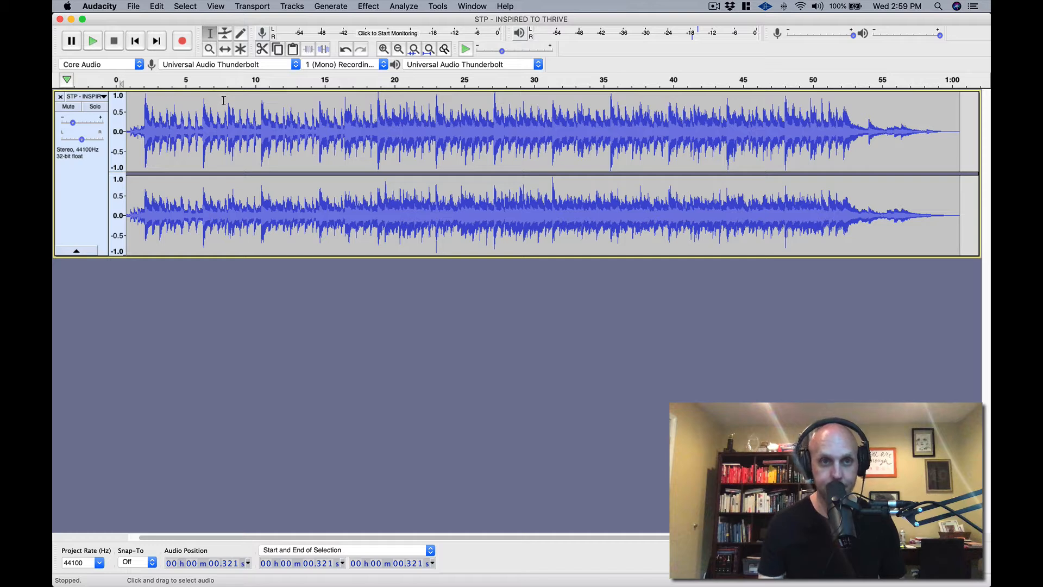
pyautogui.click(440, 66)
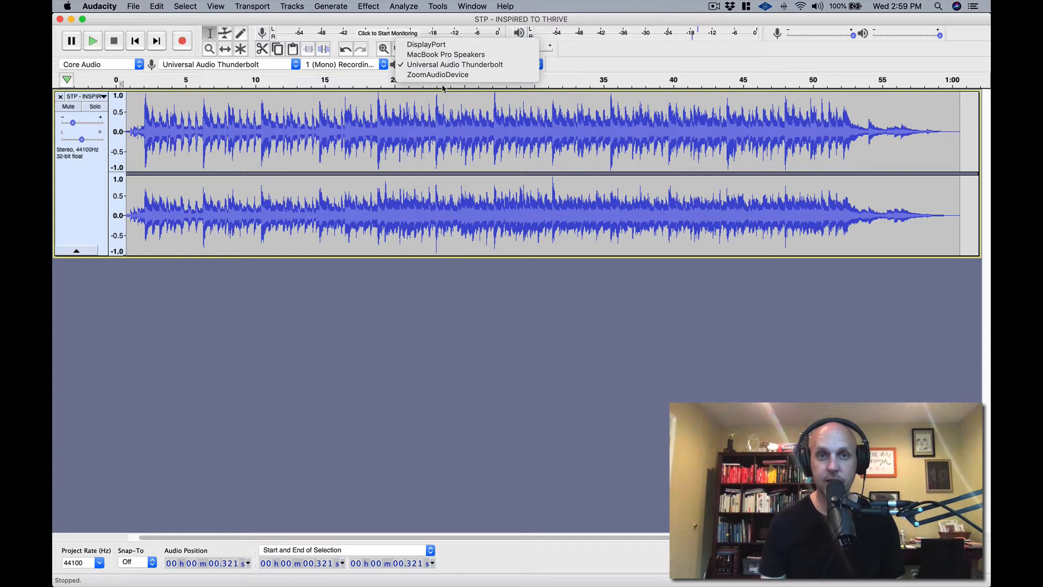
pyautogui.click(439, 69)
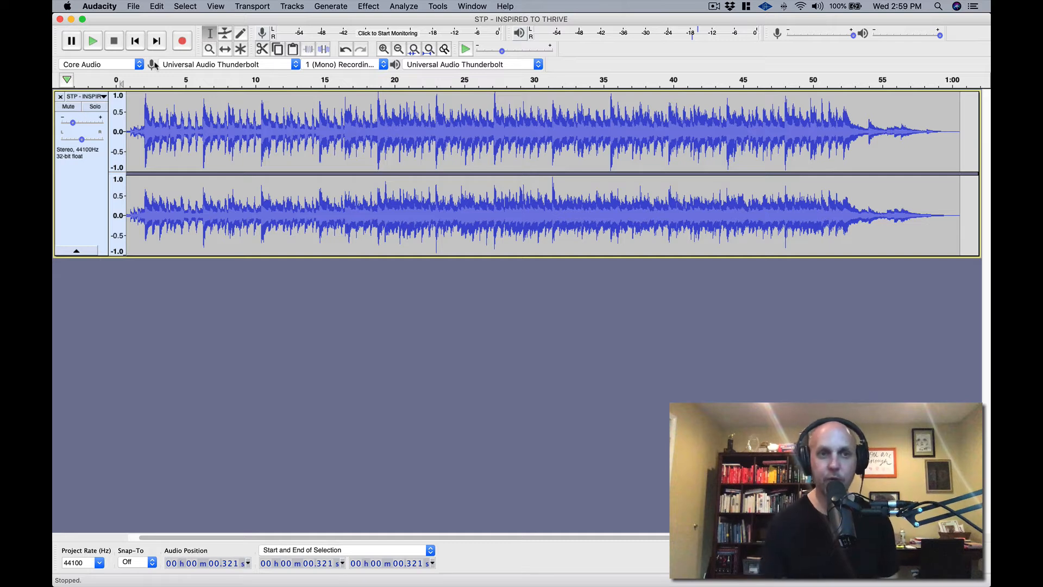
pyautogui.hscroll(-2, 436, 135)
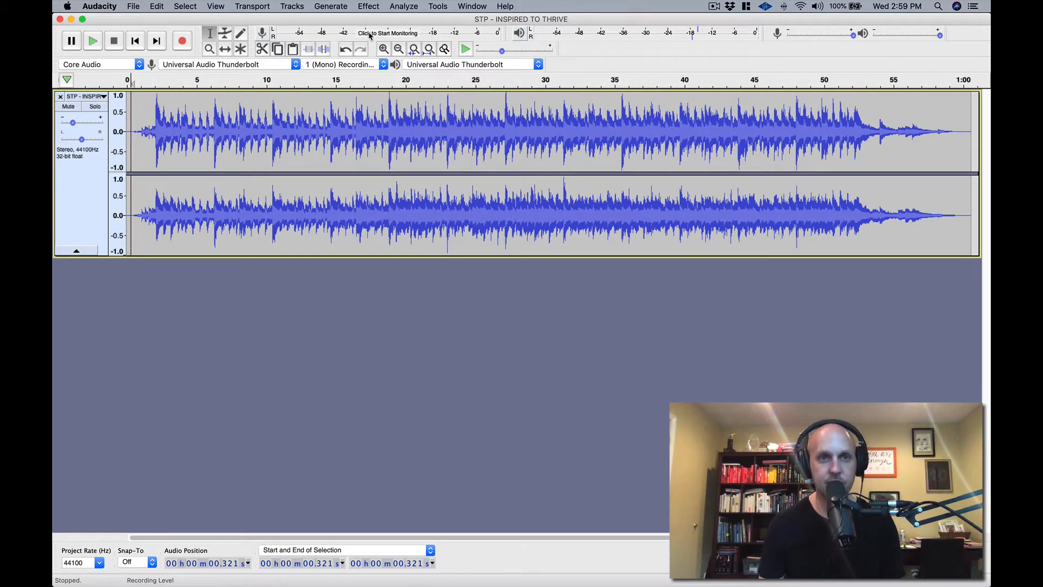
# Monitor the microphone's recording level, and play the music from about 2.8 s to check the playback level.
pyautogui.click(391, 34)
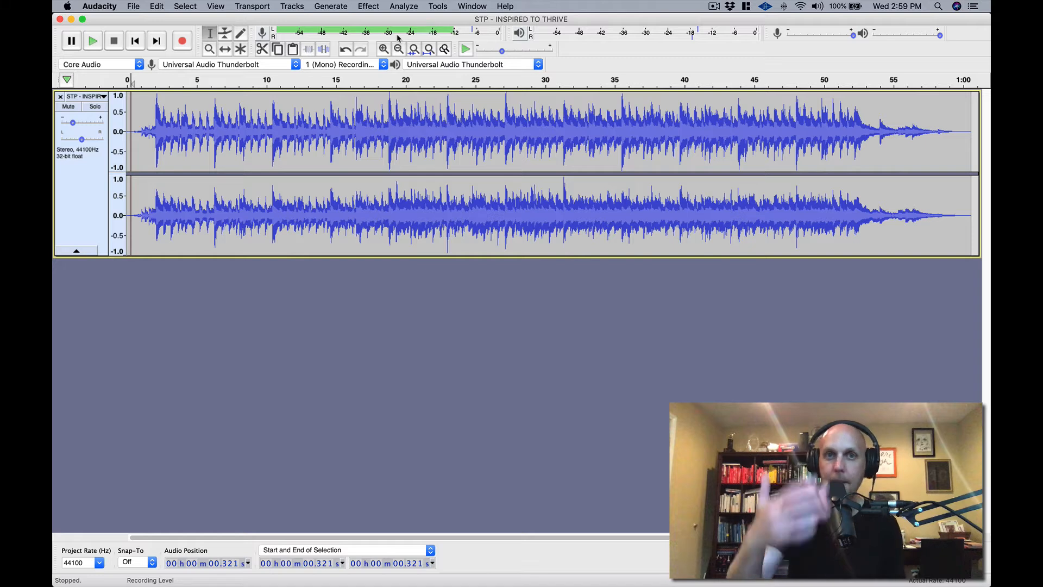
pyautogui.click(164, 97)
pyautogui.press('space')
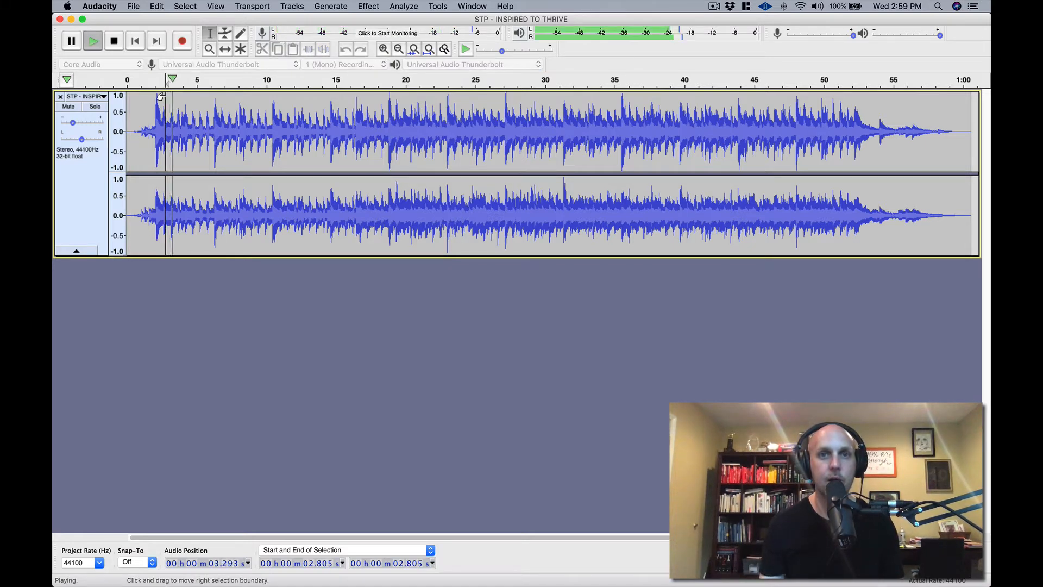
pyautogui.press('space')
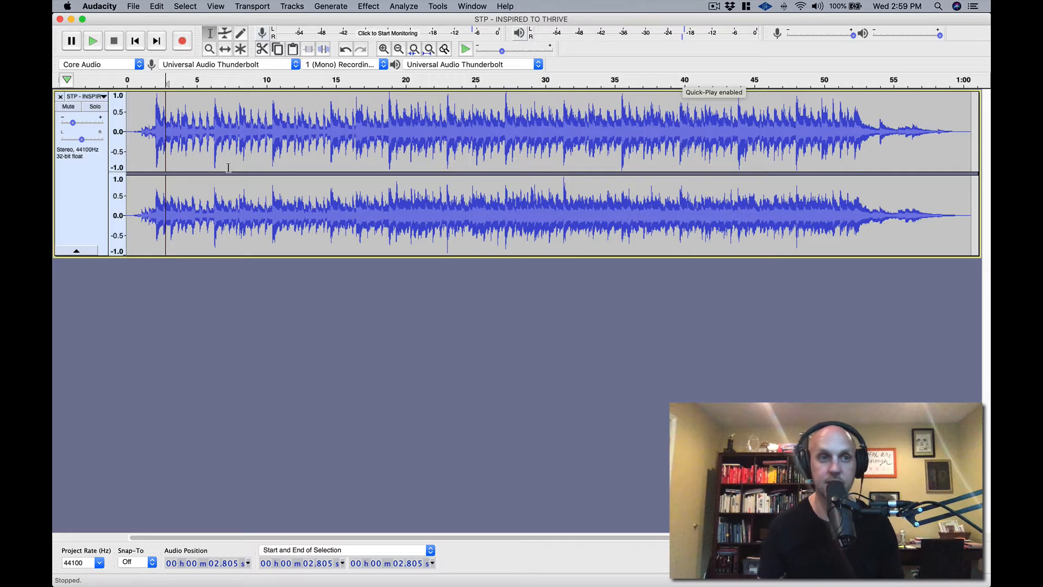
# Mute the music track and turn on monitoring of the microphone's recording level.
pyautogui.click(70, 108)
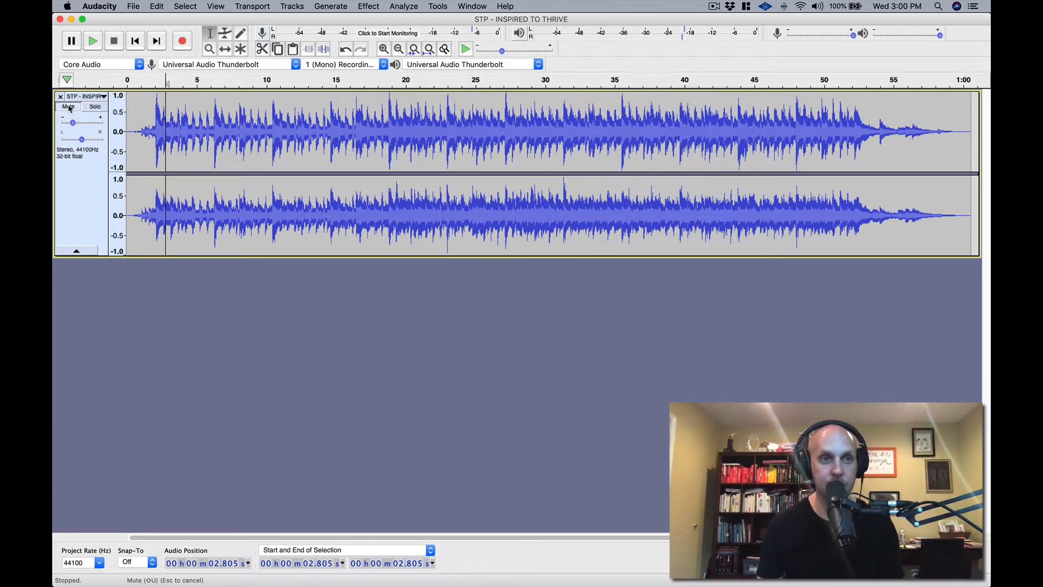
pyautogui.hscroll(8, 219, 142)
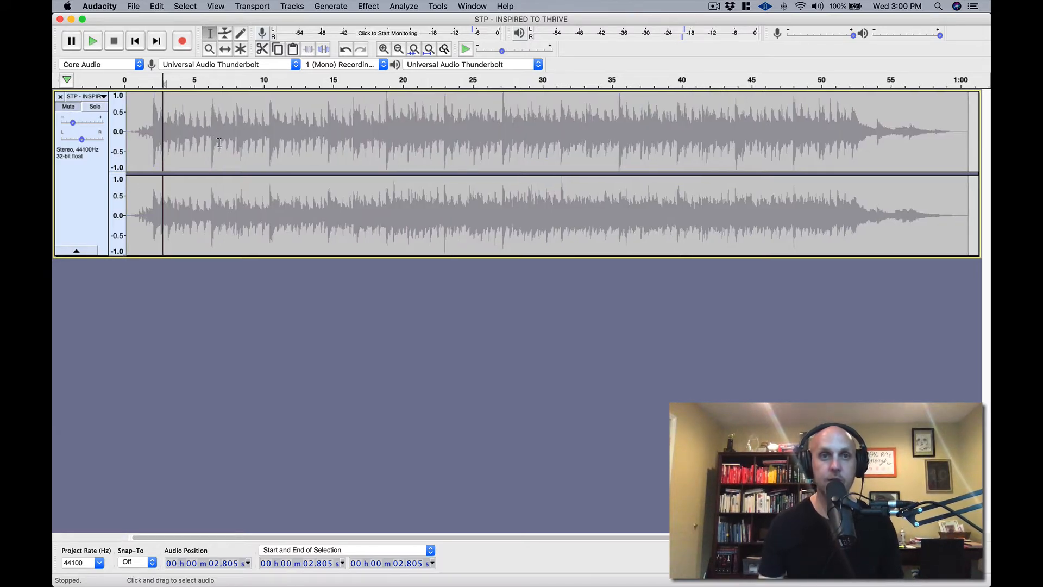
pyautogui.click(402, 36)
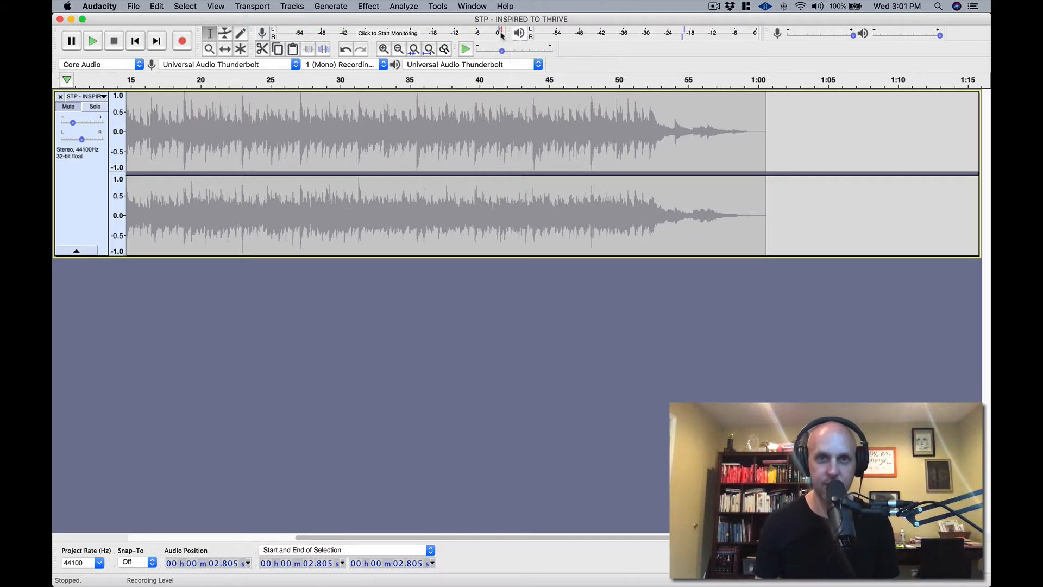
pyautogui.click(455, 33)
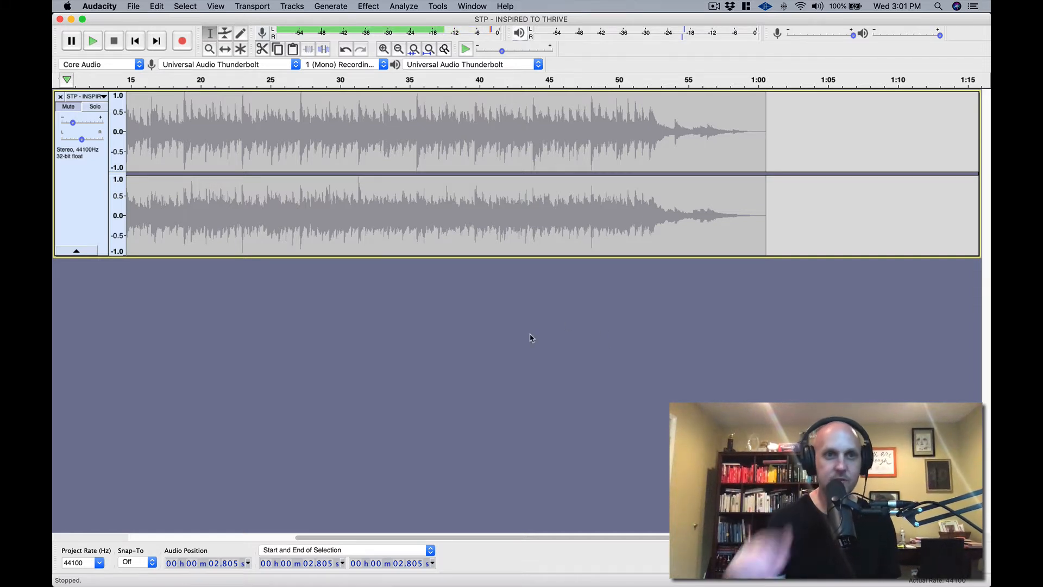
# Add a new mono track for the voice recording below the music track.
pyautogui.click(292, 6)
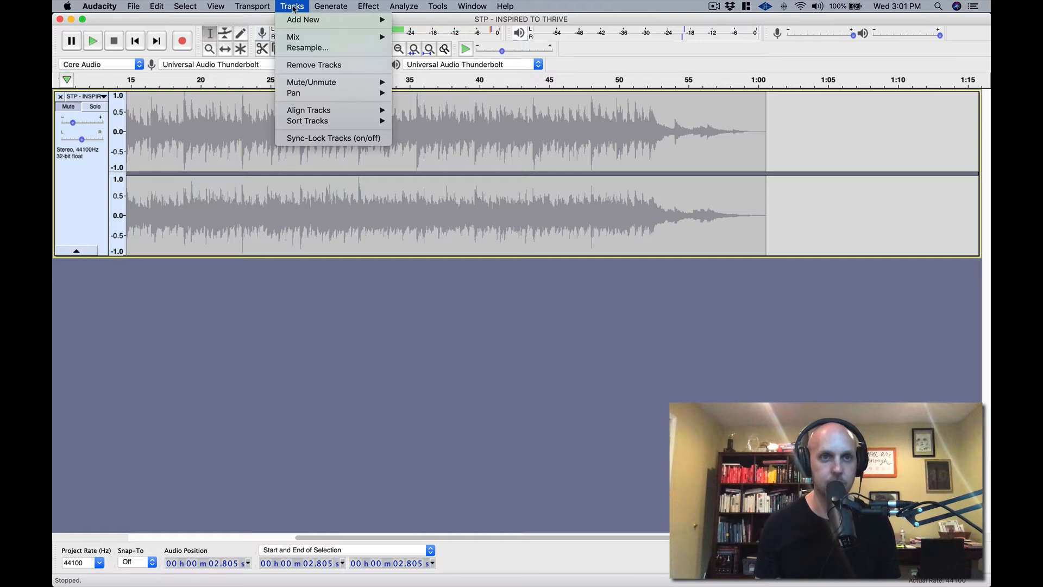
pyautogui.moveTo(297, 25)
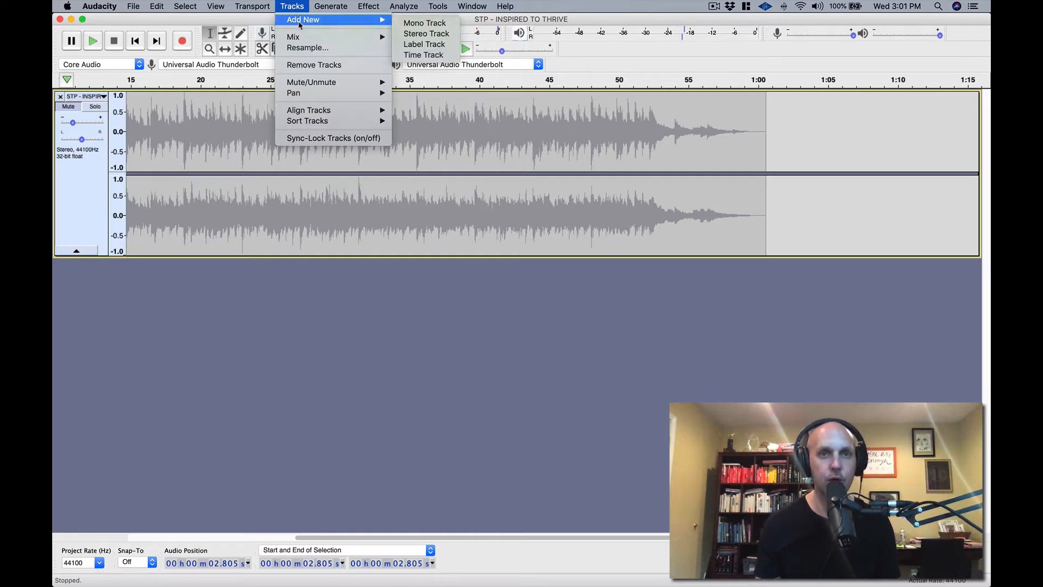
pyautogui.click(427, 24)
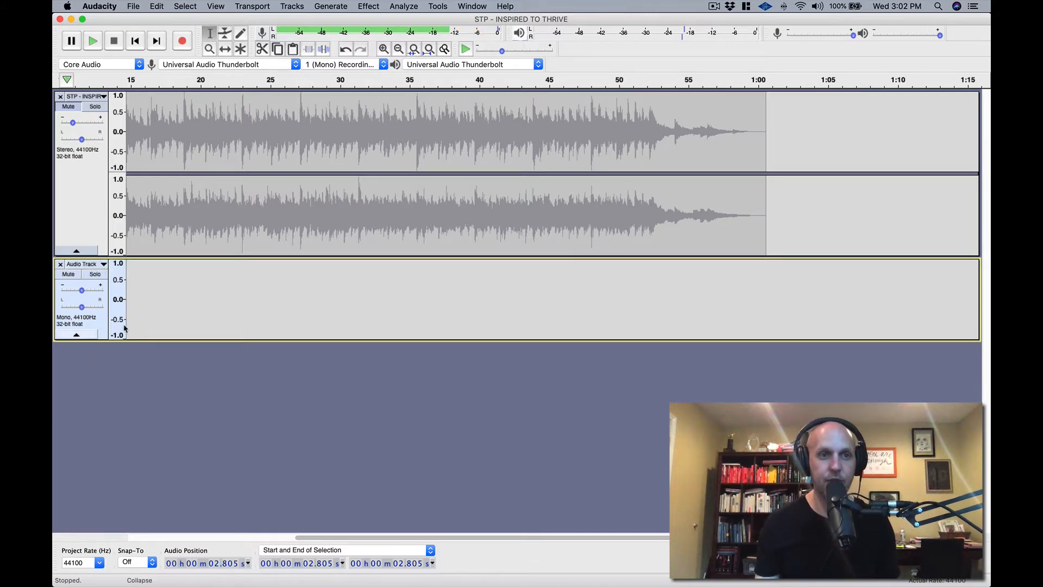
# Try mute and solo on the new mono track, leaving it soloed and the music track muted.
pyautogui.click(78, 275)
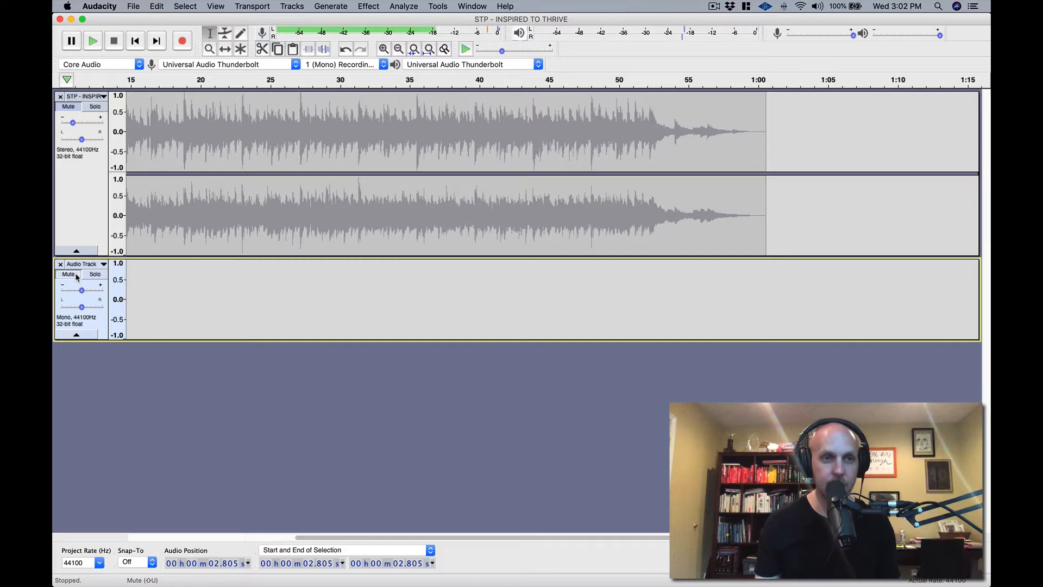
pyautogui.click(92, 275)
pyautogui.click(93, 275)
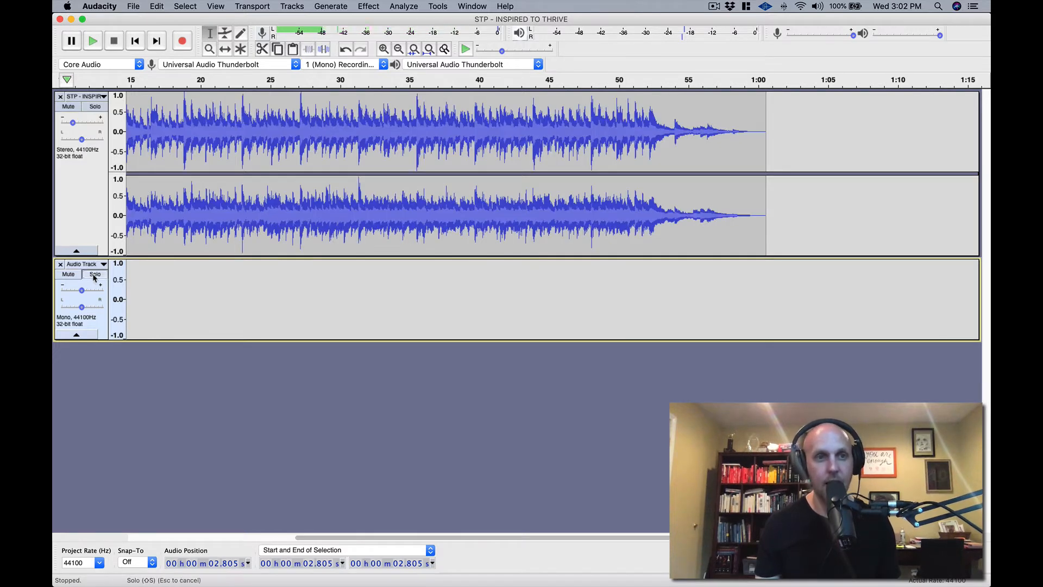
pyautogui.click(90, 277)
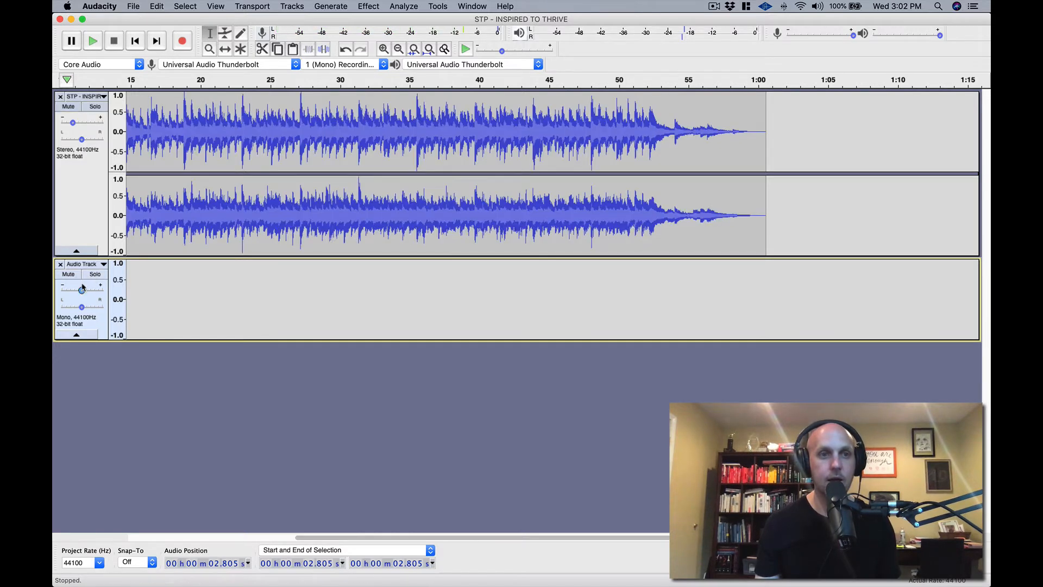
pyautogui.click(69, 108)
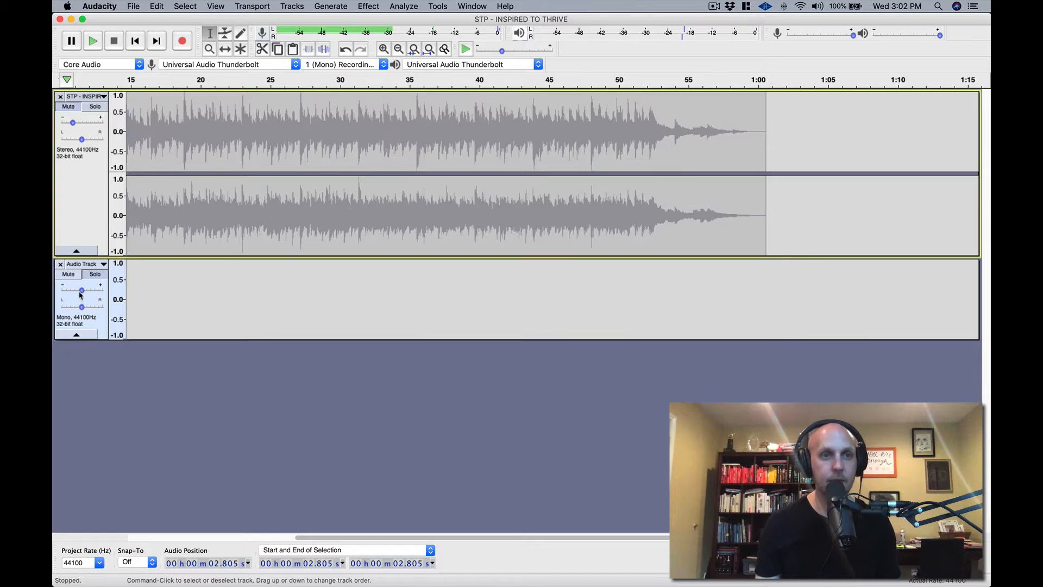
pyautogui.moveTo(81, 290)
pyautogui.mouseDown()
pyautogui.moveTo(101, 291)
pyautogui.moveTo(67, 291)
pyautogui.moveTo(82, 291)
pyautogui.moveTo(83, 307)
pyautogui.moveTo(123, 311)
pyautogui.moveTo(82, 310)
pyautogui.mouseUp()
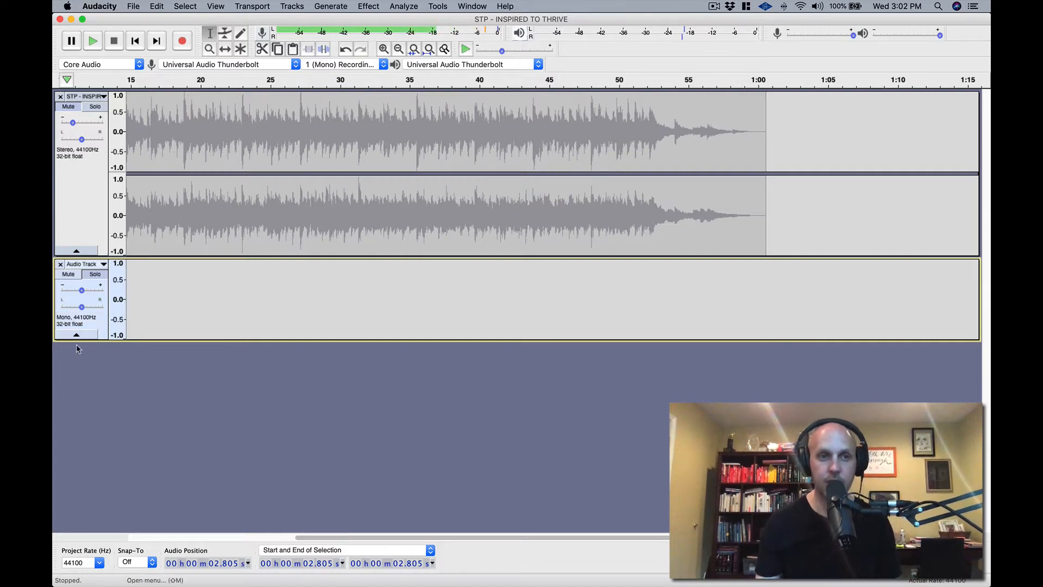
# Rename the new mono track with the speaker's first name followed by "INTRO".
pyautogui.click(81, 265)
pyautogui.click(82, 264)
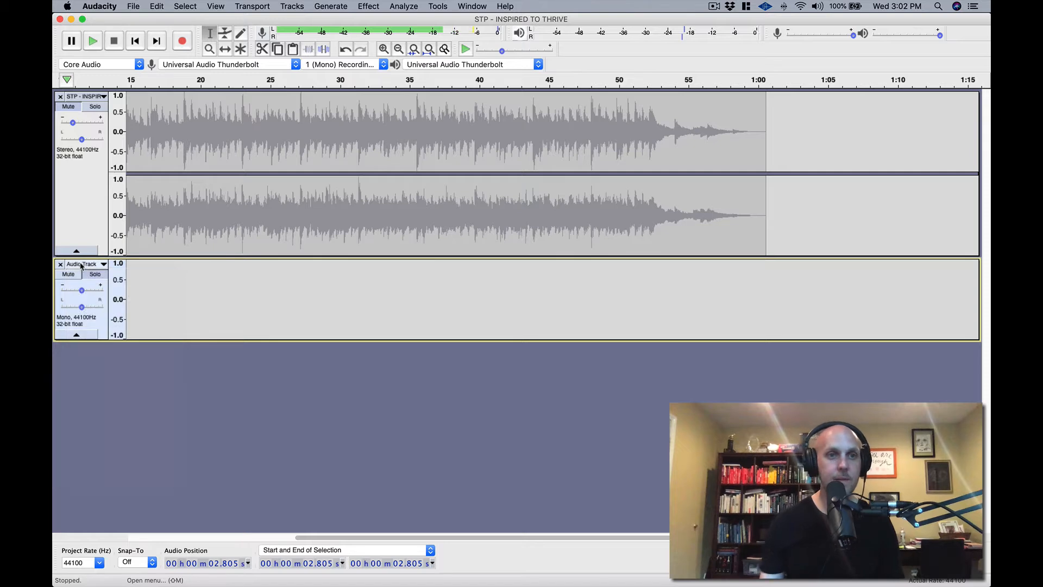
pyautogui.click(83, 264)
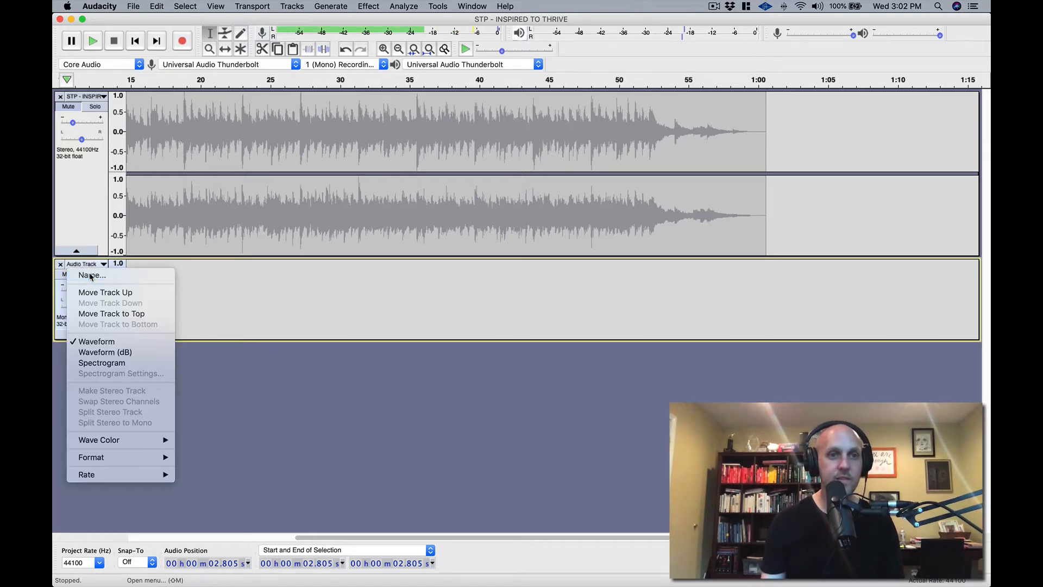
pyautogui.click(90, 274)
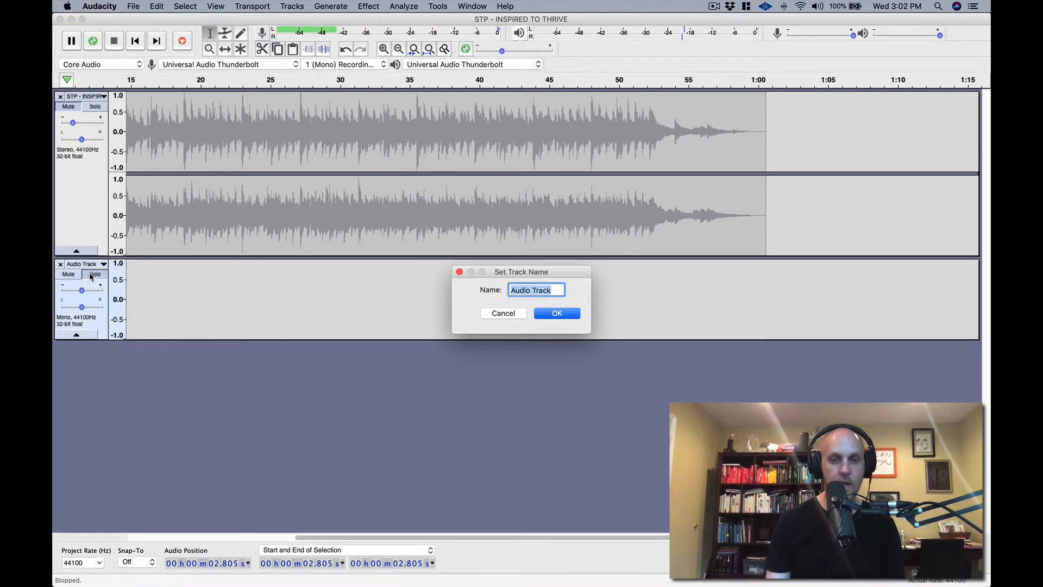
pyautogui.write('Travis INTRO')
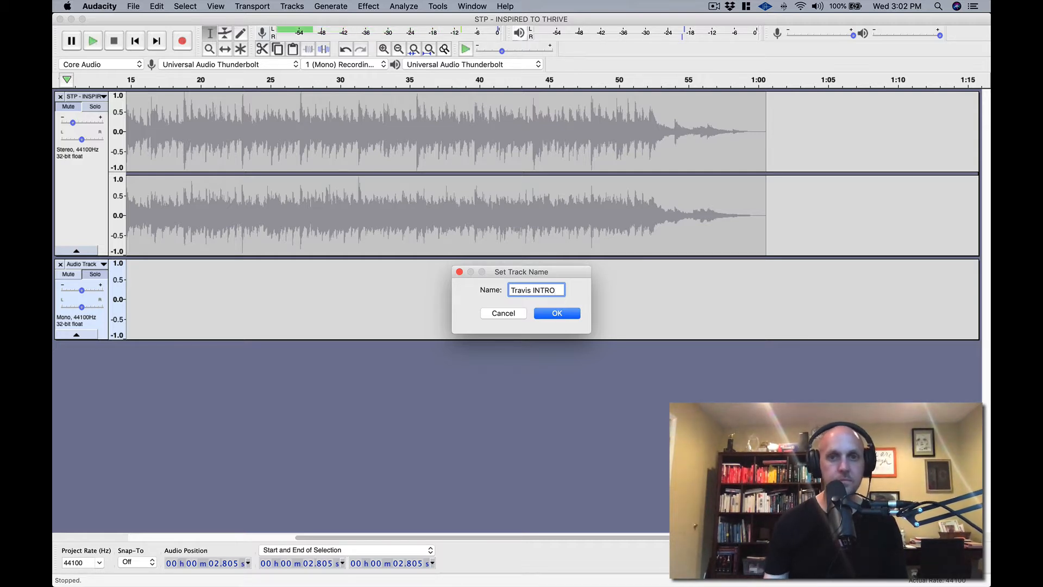
pyautogui.click(571, 313)
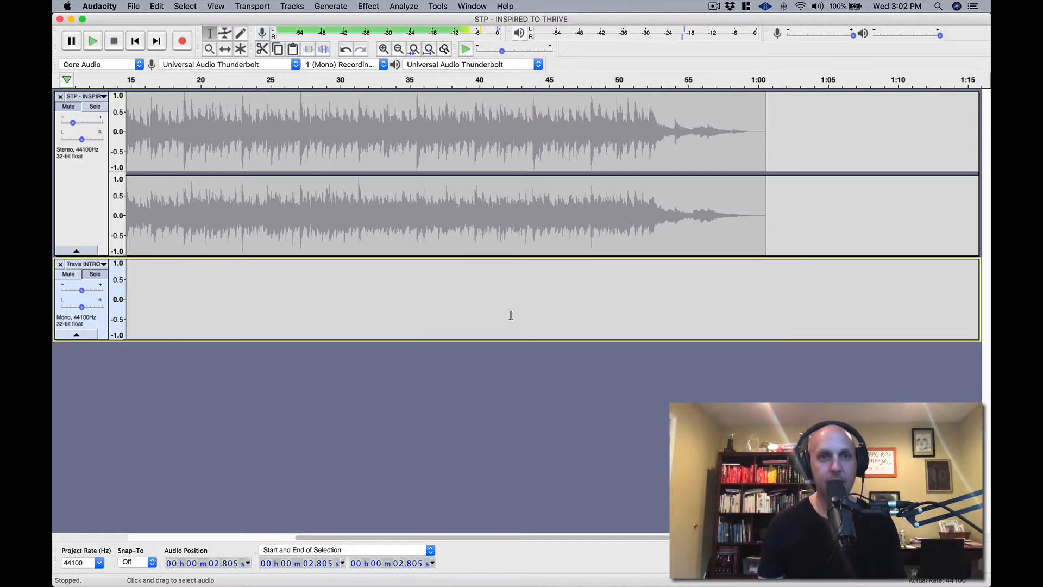
# Record the spoken intro on the renamed mono track from 0 s, for about 2 min 13 s.
pyautogui.click(142, 286)
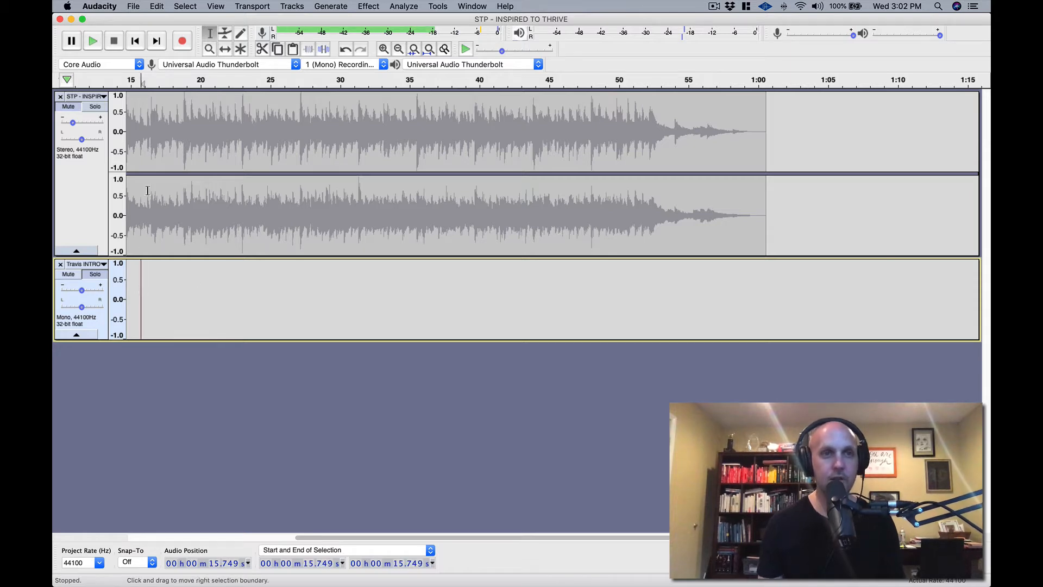
pyautogui.hscroll(-10, 151, 271)
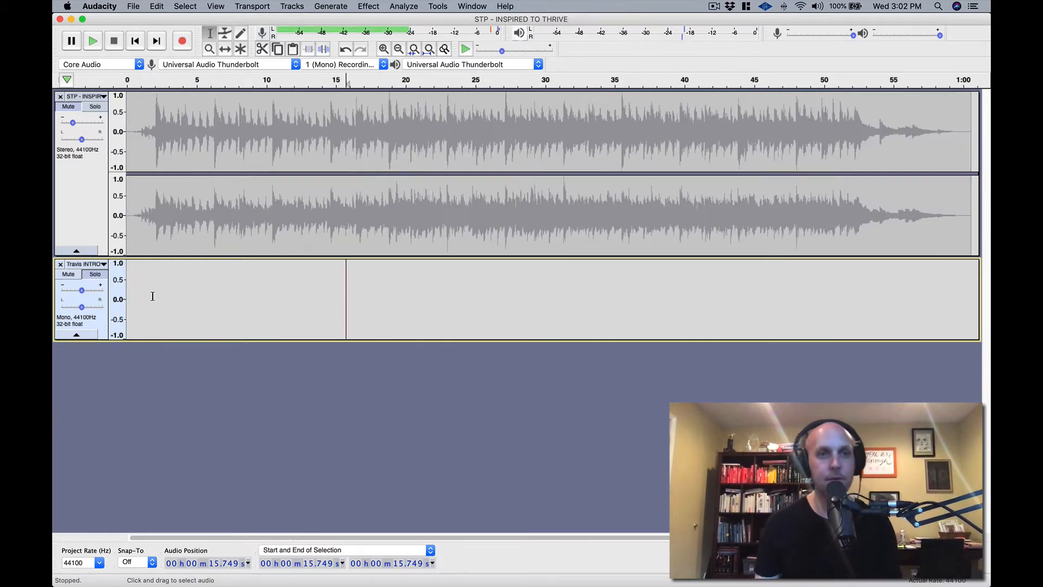
pyautogui.click(131, 79)
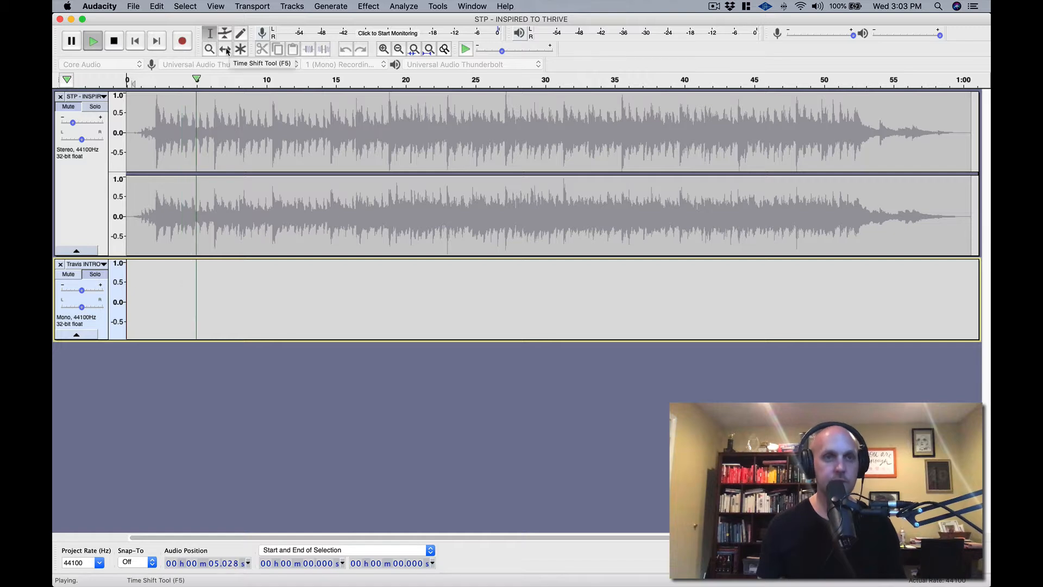
pyautogui.press('space')
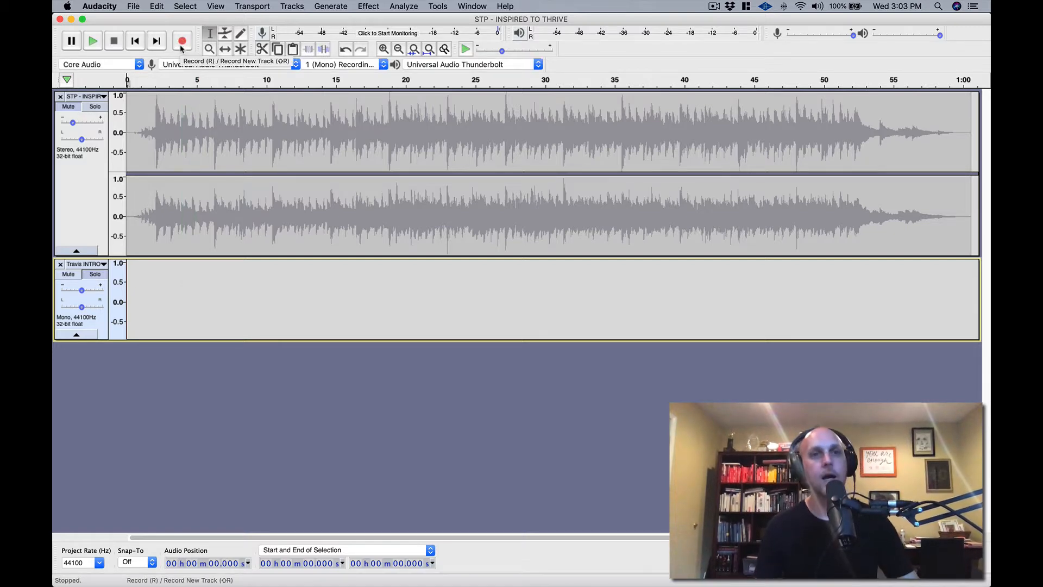
pyautogui.click(182, 41)
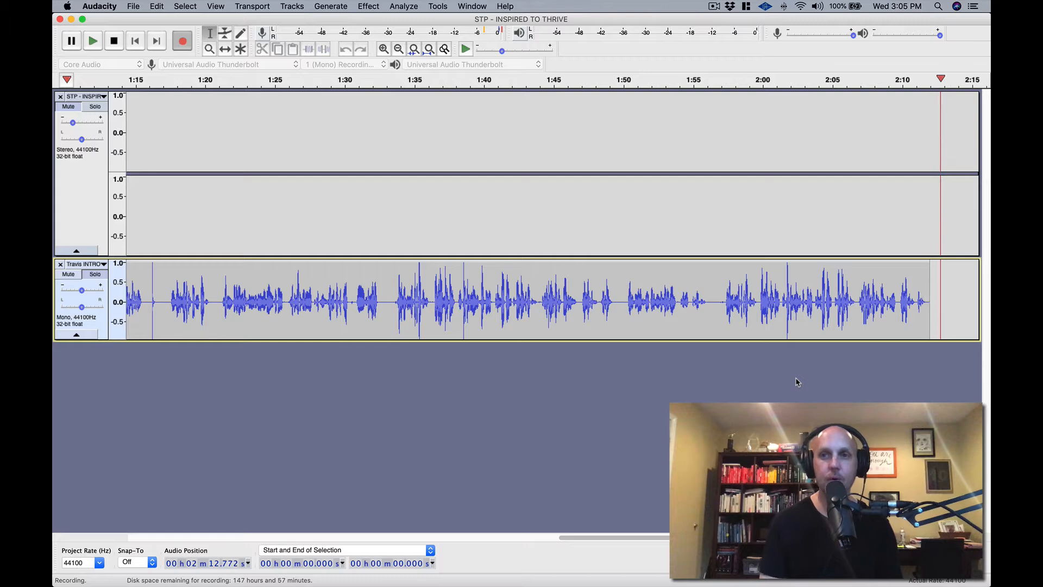
pyautogui.press('space')
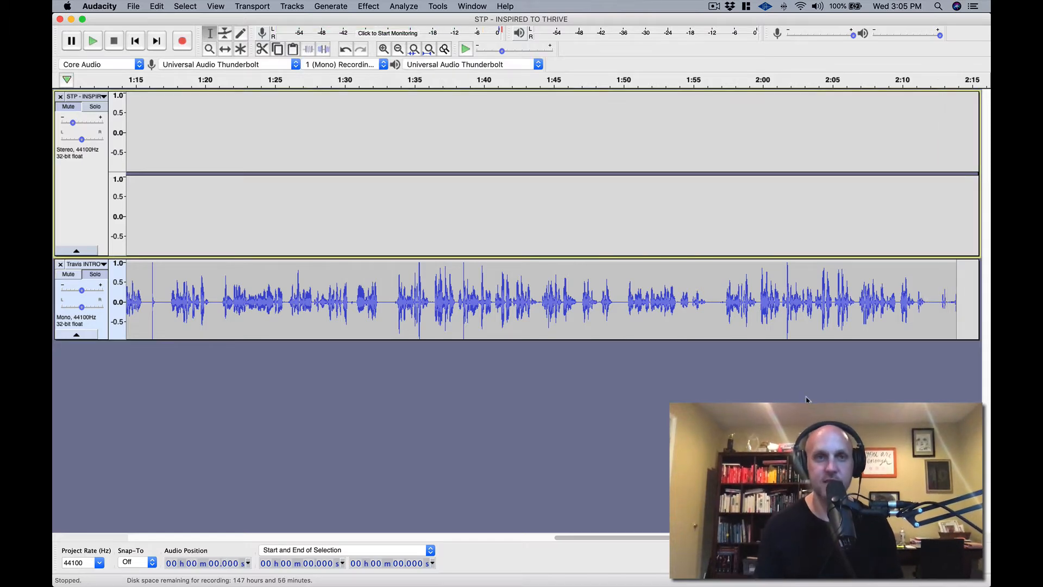
# Play the voice recording from about 1 min 8.8 s to find where the usable take begins.
pyautogui.press('Home')
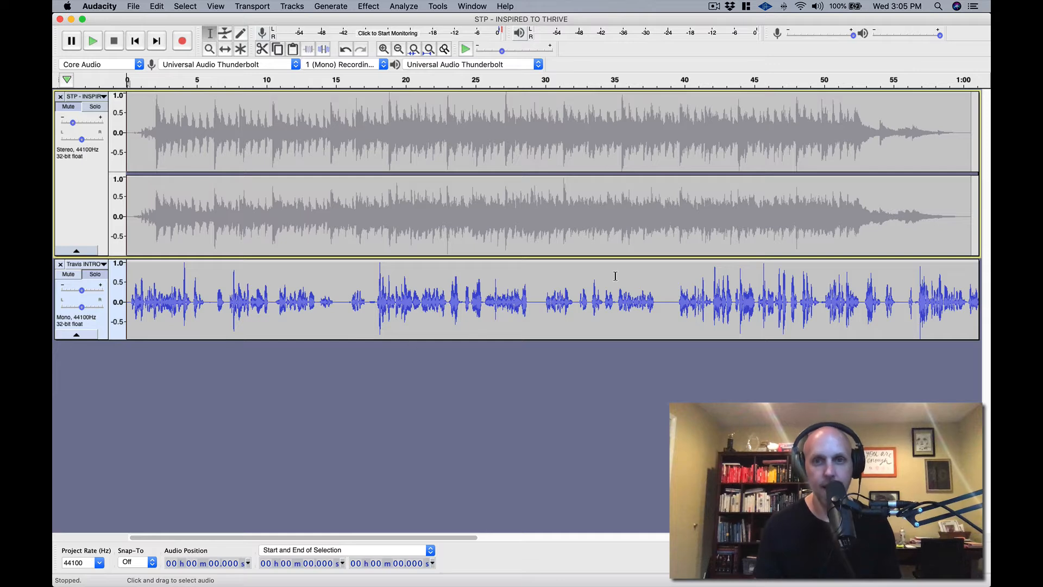
pyautogui.hscroll(10, 499, 298)
pyautogui.click(528, 296)
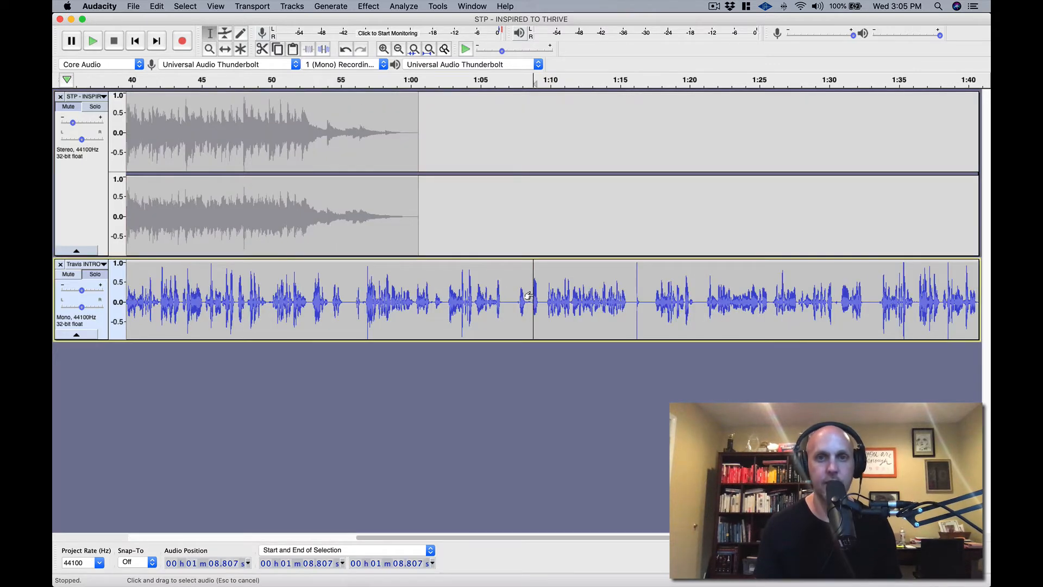
pyautogui.press('space')
pyautogui.hscroll(2, 529, 295)
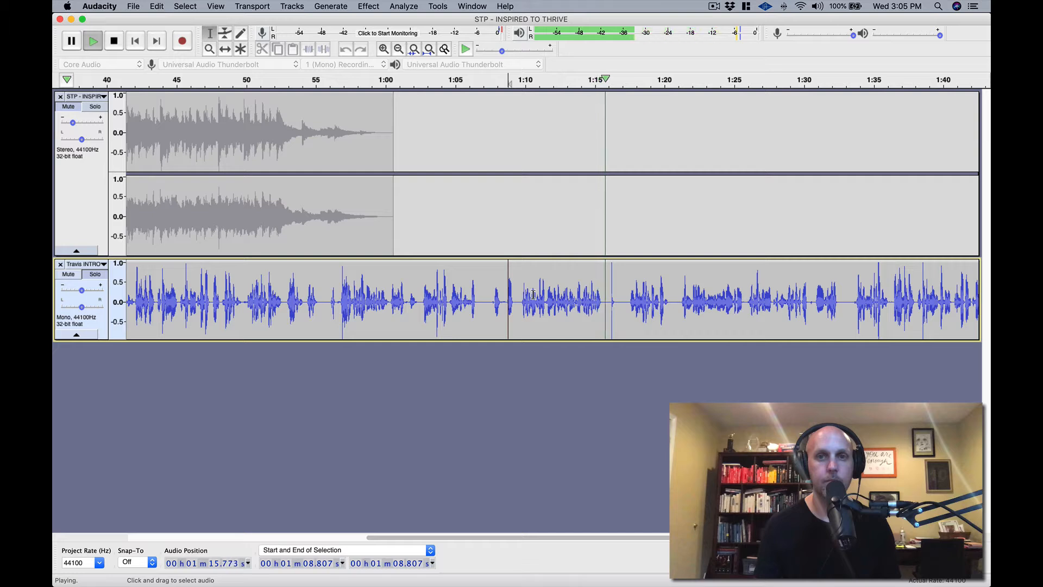
pyautogui.press('space')
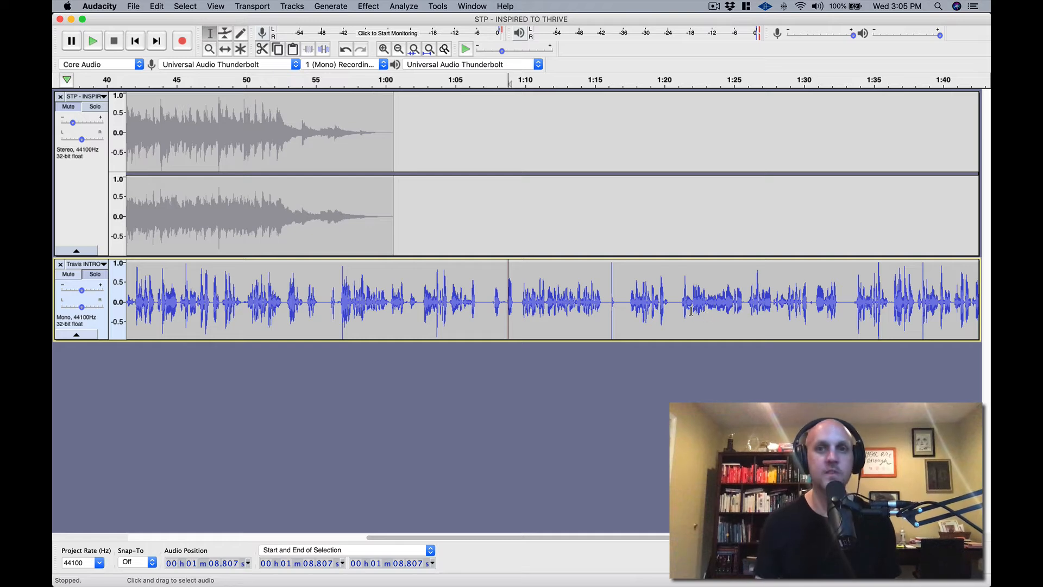
# Delete the voice recording from its start to just after the spike, at about 1 min 17 s.
pyautogui.hscroll(-10, 615, 286)
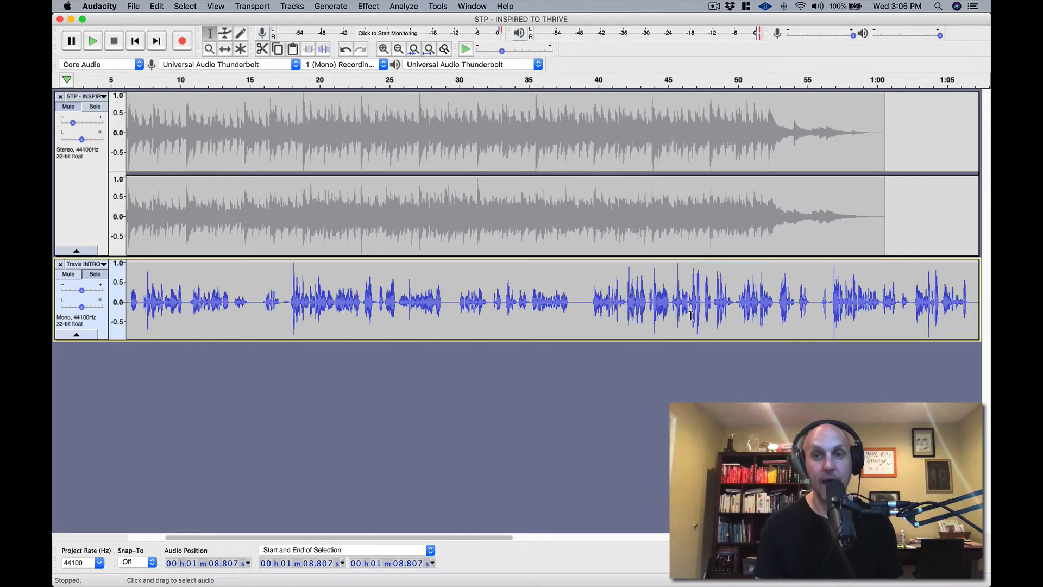
pyautogui.hscroll(20, 690, 315)
pyautogui.hscroll(-6, 422, 326)
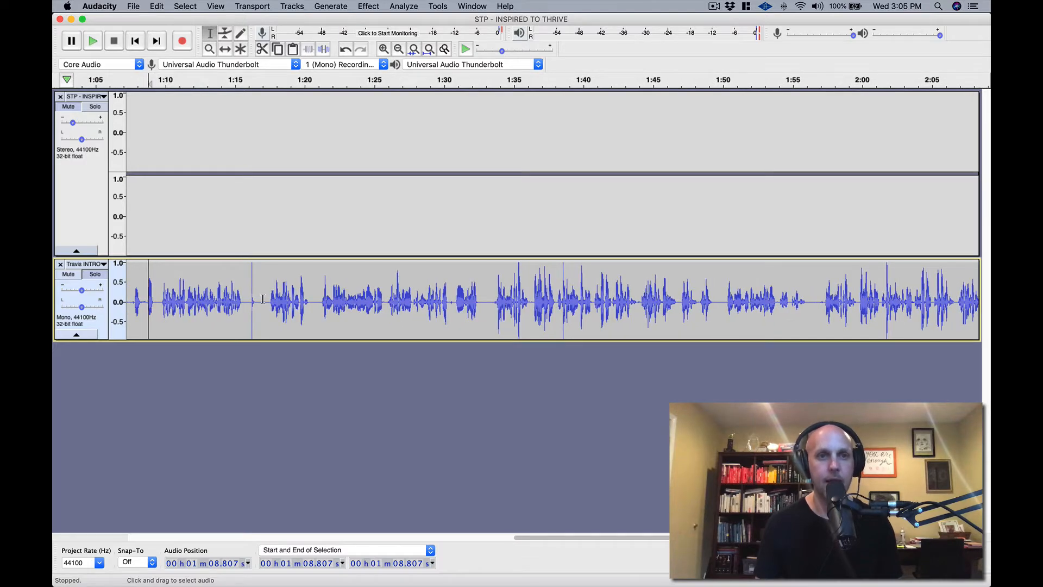
pyautogui.moveTo(263, 300); pyautogui.dragTo(53, 345)
pyautogui.press('Delete')
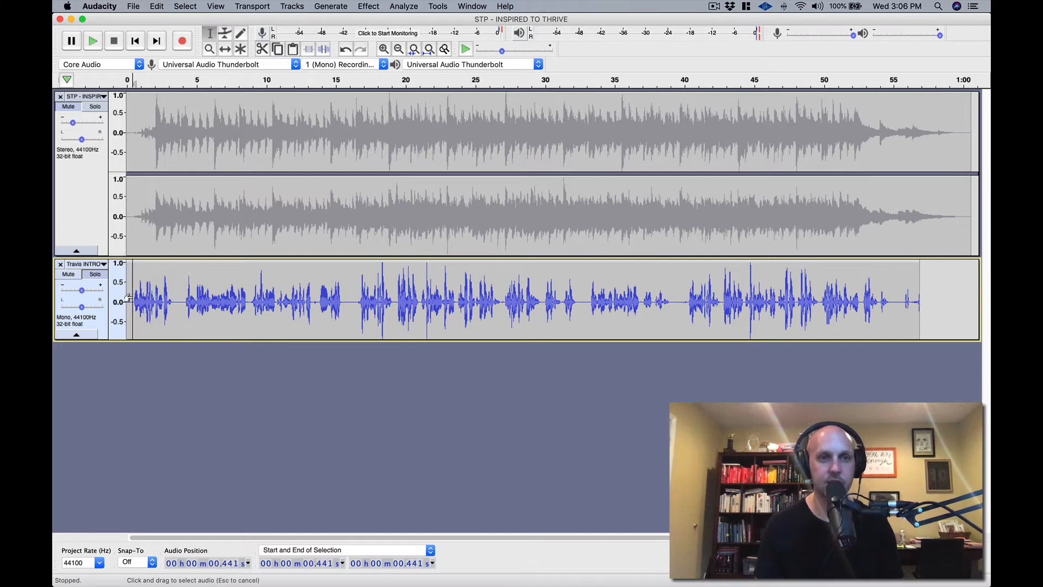
# Play the remaining voice recording from about 0.4 s and 16.4 s, and delete roughly its first 16 s.
pyautogui.press('space')
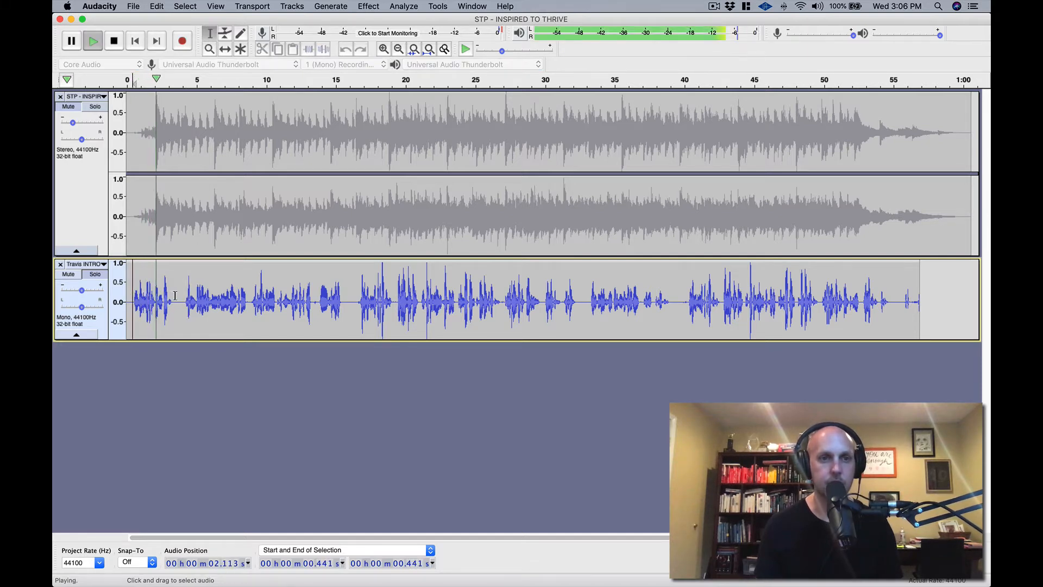
pyautogui.press('space')
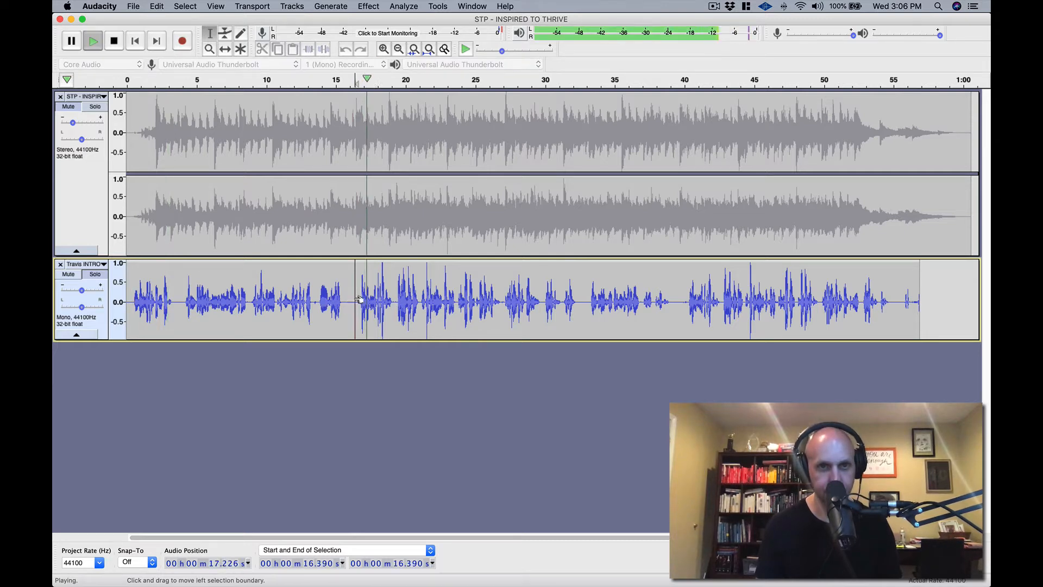
pyautogui.press('space')
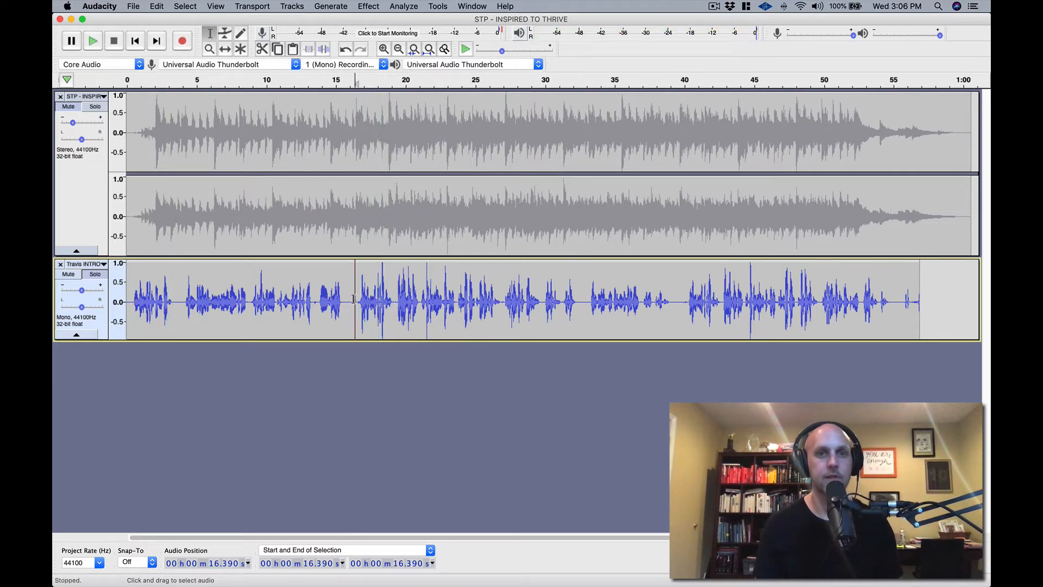
pyautogui.moveTo(306, 302); pyautogui.dragTo(55, 306)
pyautogui.press('Delete')
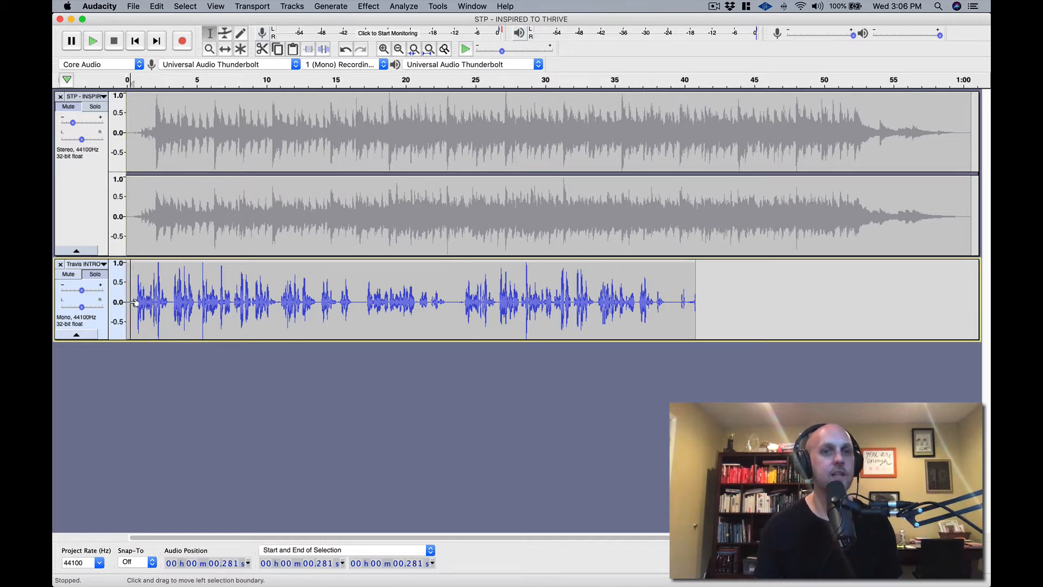
# Play the voice recording from about 0.3 s, and delete everything after the pause at about 16.6 s.
pyautogui.press('space')
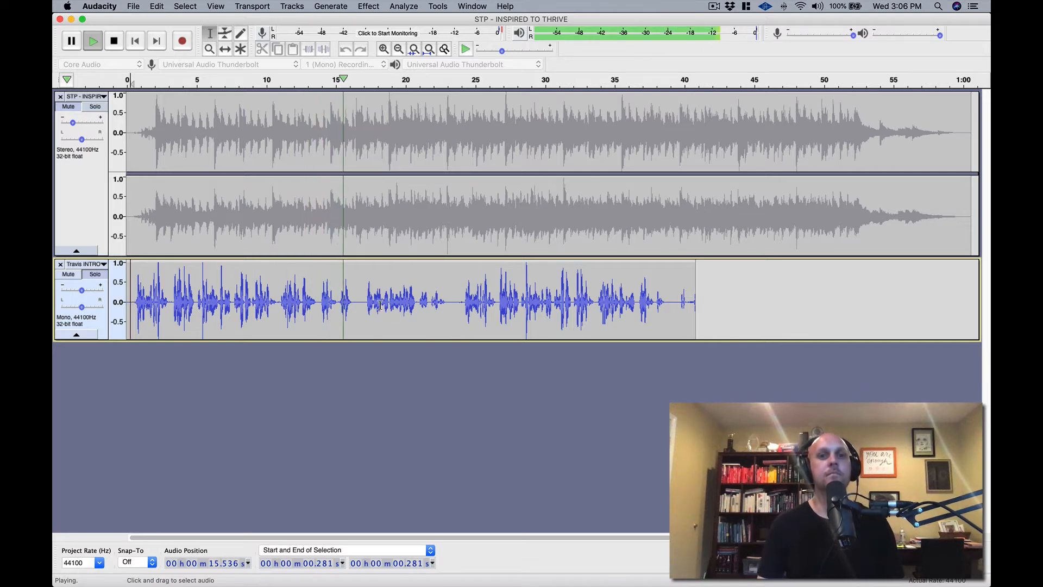
pyautogui.hscroll(2, 380, 304)
pyautogui.press('space')
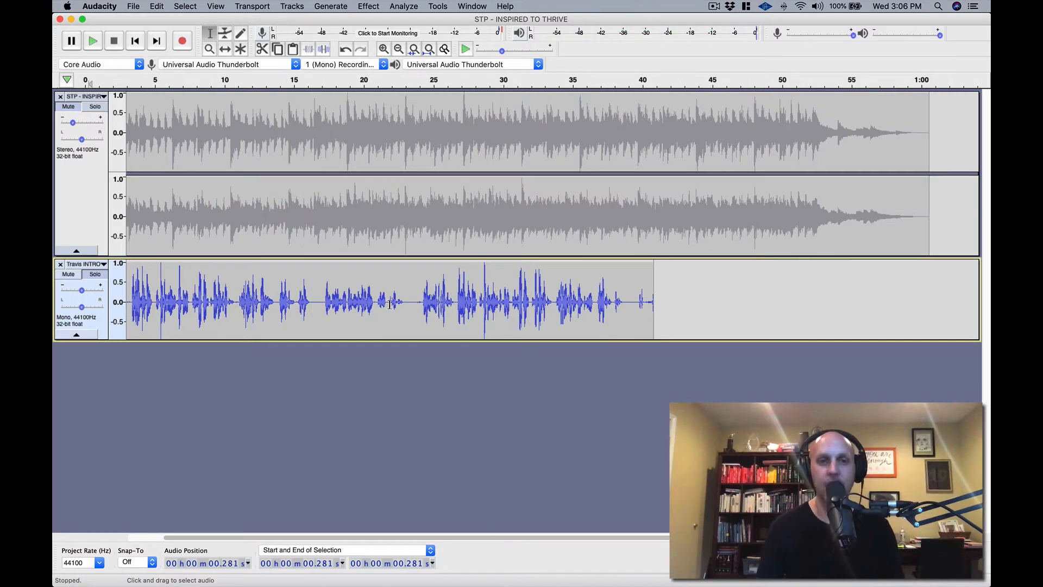
pyautogui.hscroll(-2, 281, 282)
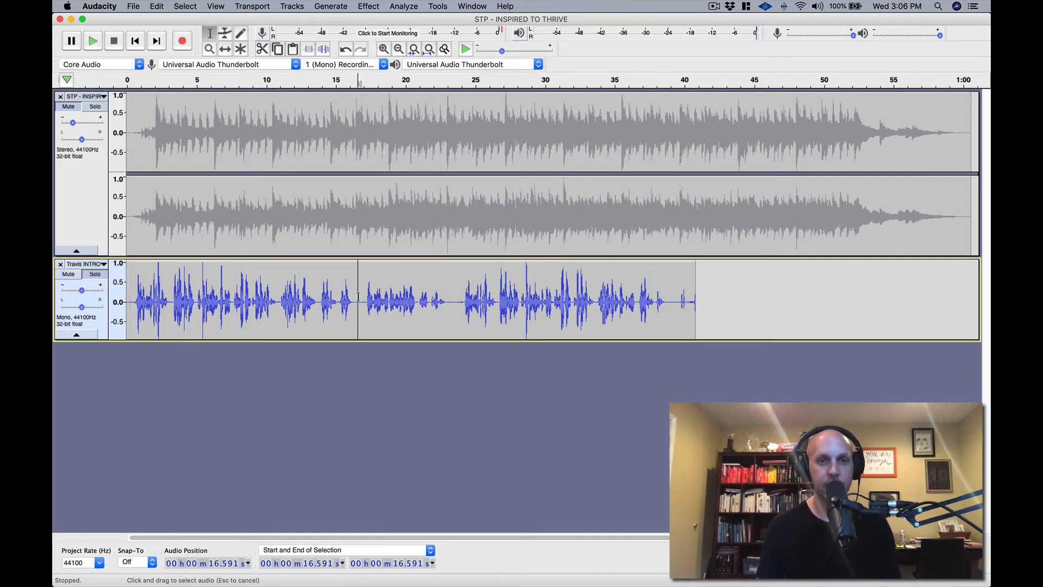
pyautogui.moveTo(357, 299); pyautogui.dragTo(759, 300)
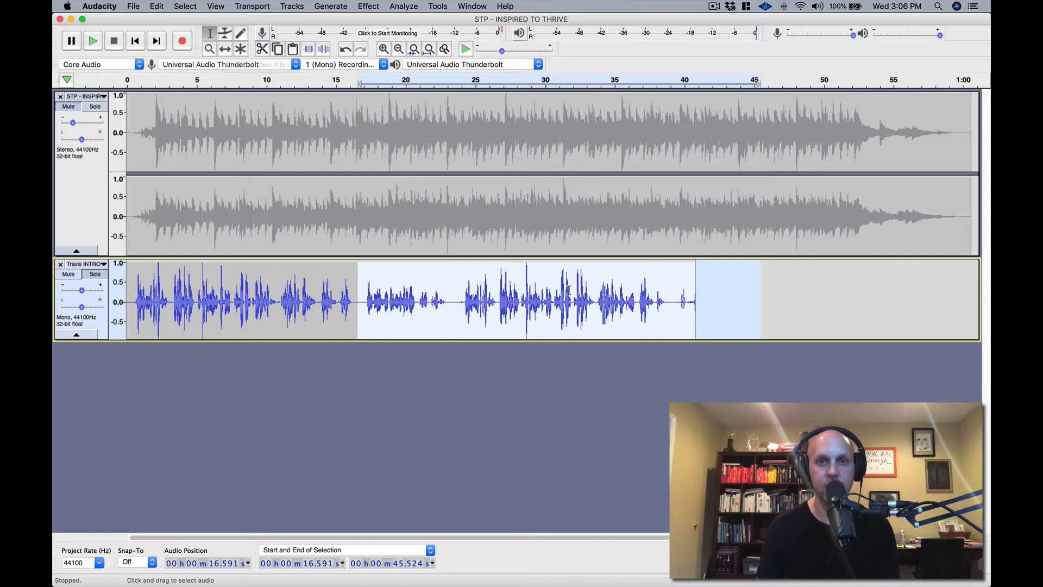
pyautogui.press('Delete')
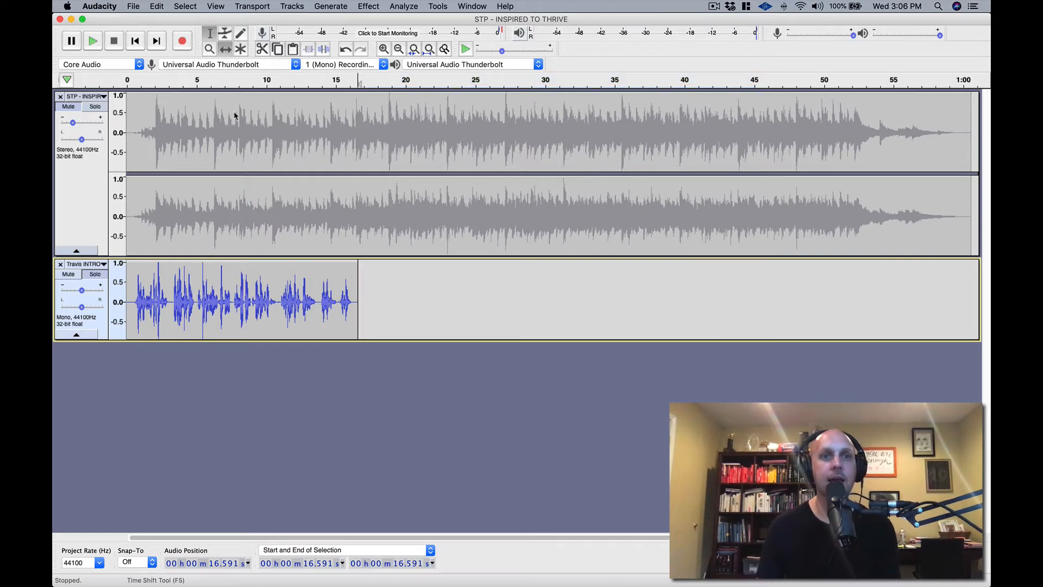
# Shift the trimmed voice clip in time to start at about 7.8 s under the music.
pyautogui.moveTo(237, 272); pyautogui.dragTo(268, 273)
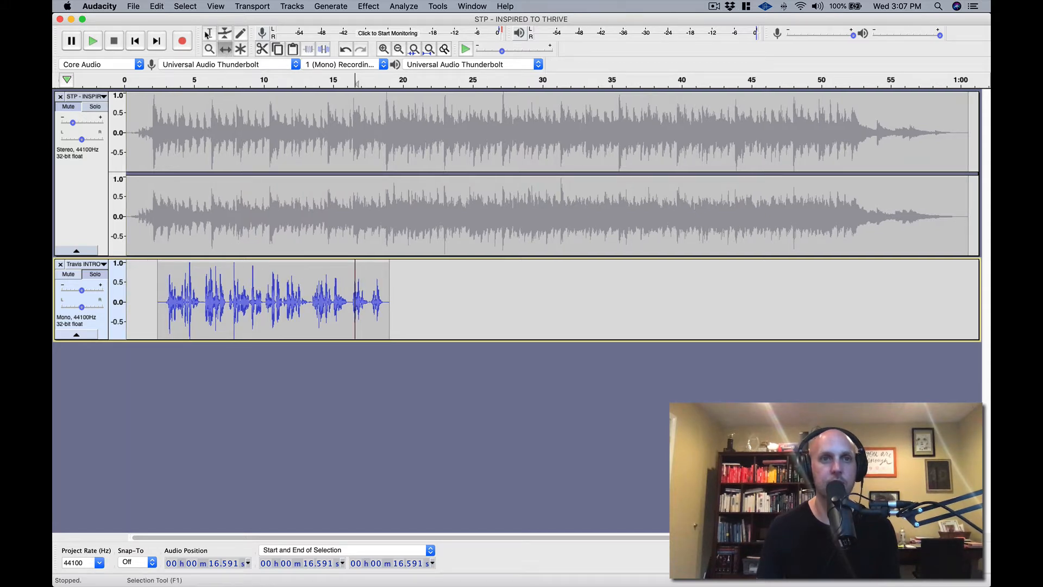
pyautogui.moveTo(246, 312); pyautogui.dragTo(330, 309)
# Play only the music track from the start to about 22 s, then make both the music and voice tracks audible again.
pyautogui.click(69, 274)
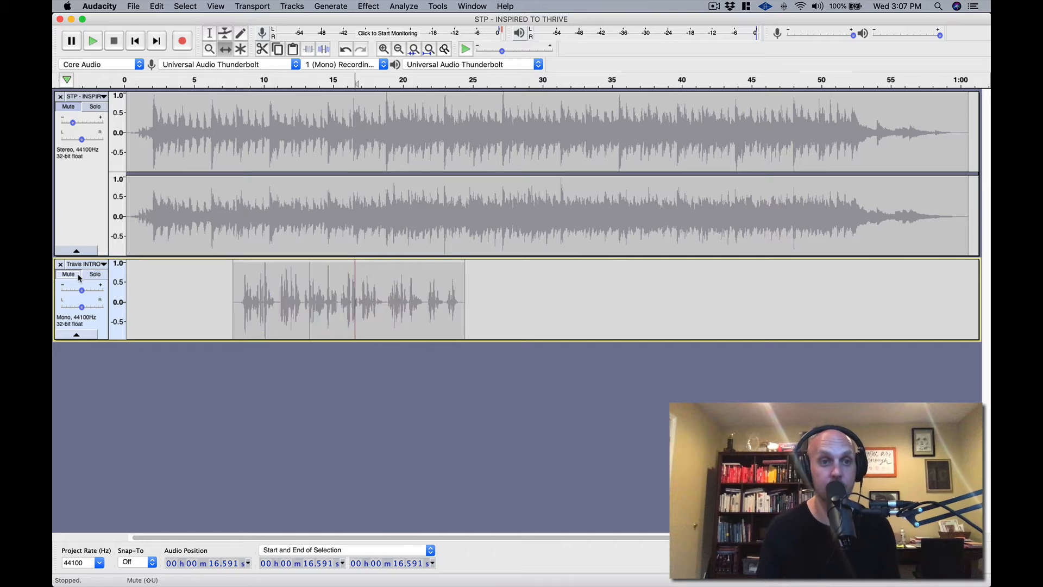
pyautogui.click(76, 109)
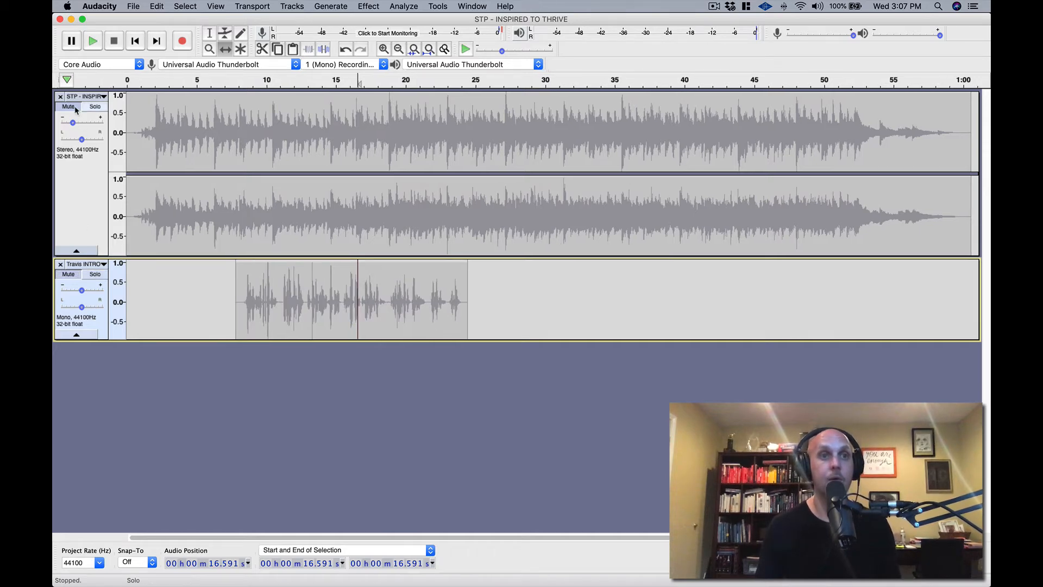
pyautogui.click(95, 107)
pyautogui.hscroll(5, 218, 144)
pyautogui.hscroll(-5, 221, 154)
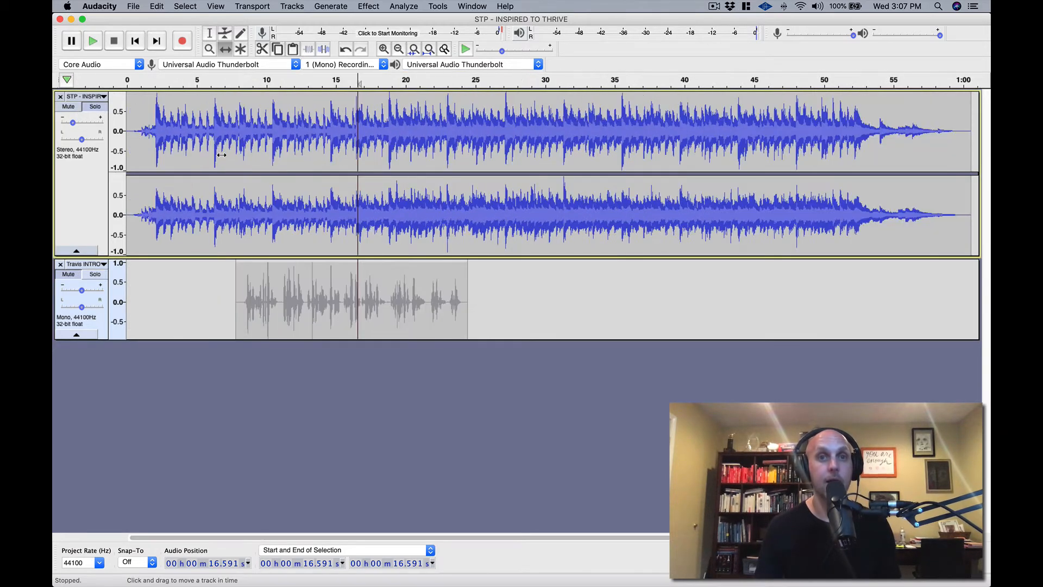
pyautogui.hscroll(6, 222, 155)
pyautogui.hscroll(-6, 222, 156)
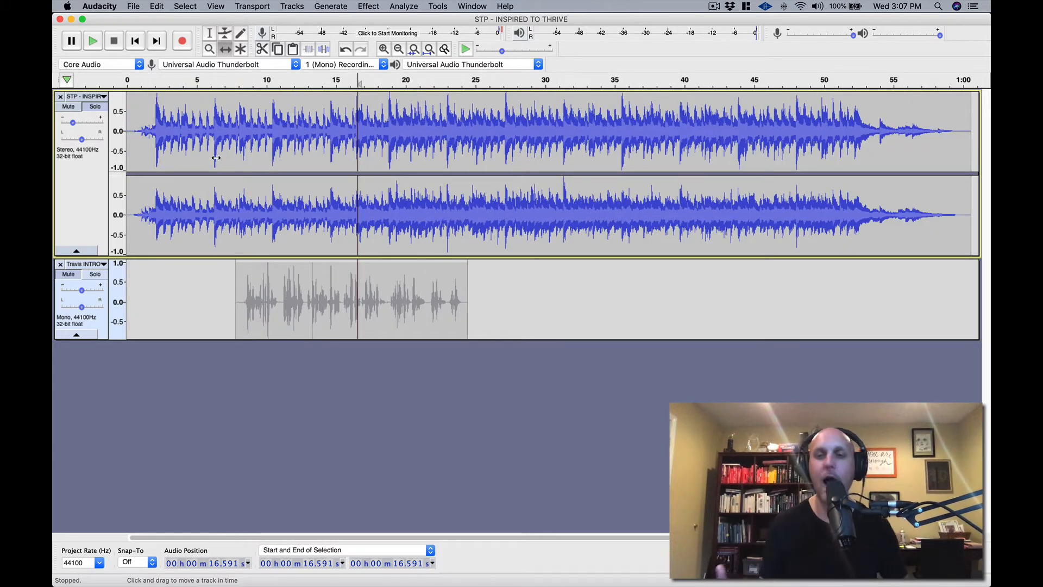
pyautogui.click(130, 82)
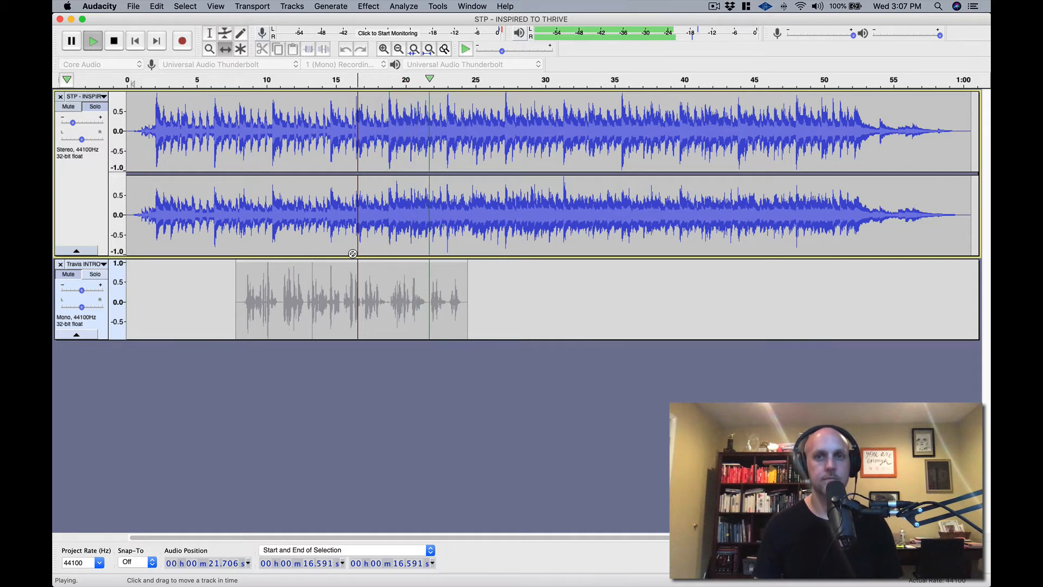
pyautogui.press('space')
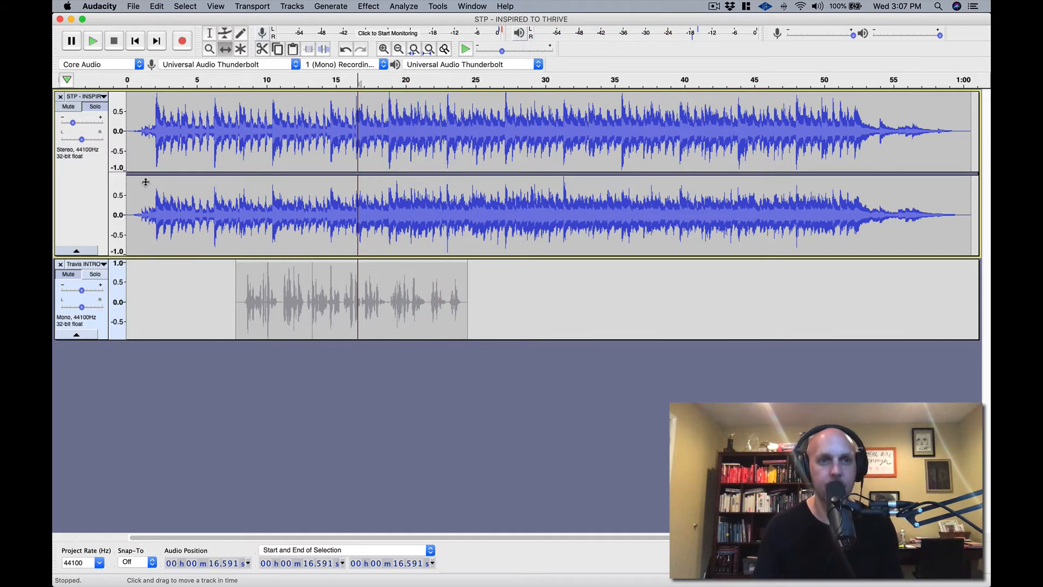
pyautogui.click(72, 276)
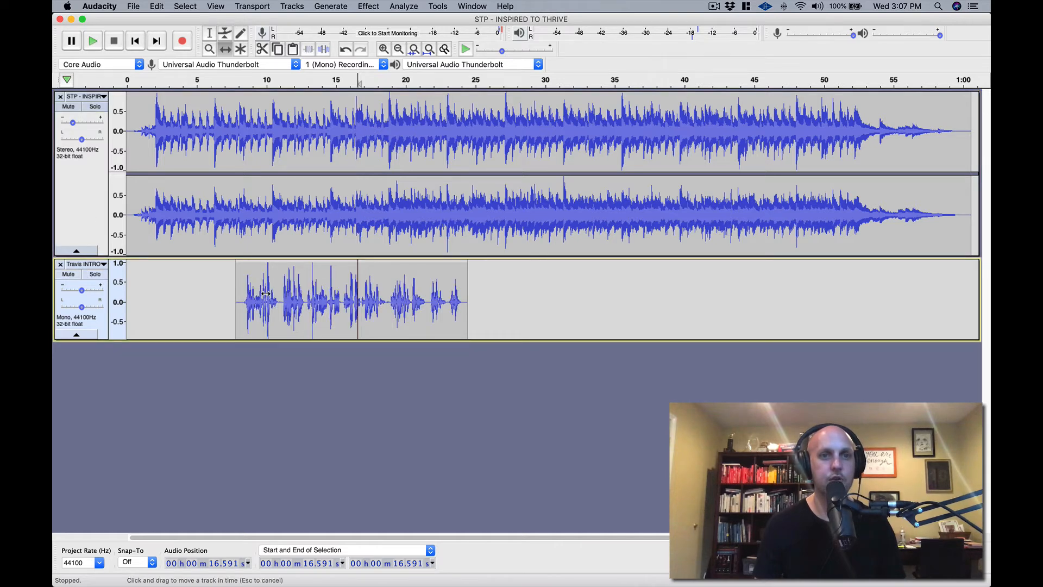
# Shift the voice clip earlier to start at about 1.8 s and lower the music track's gain to -25 dB.
pyautogui.moveTo(265, 293); pyautogui.dragTo(182, 288)
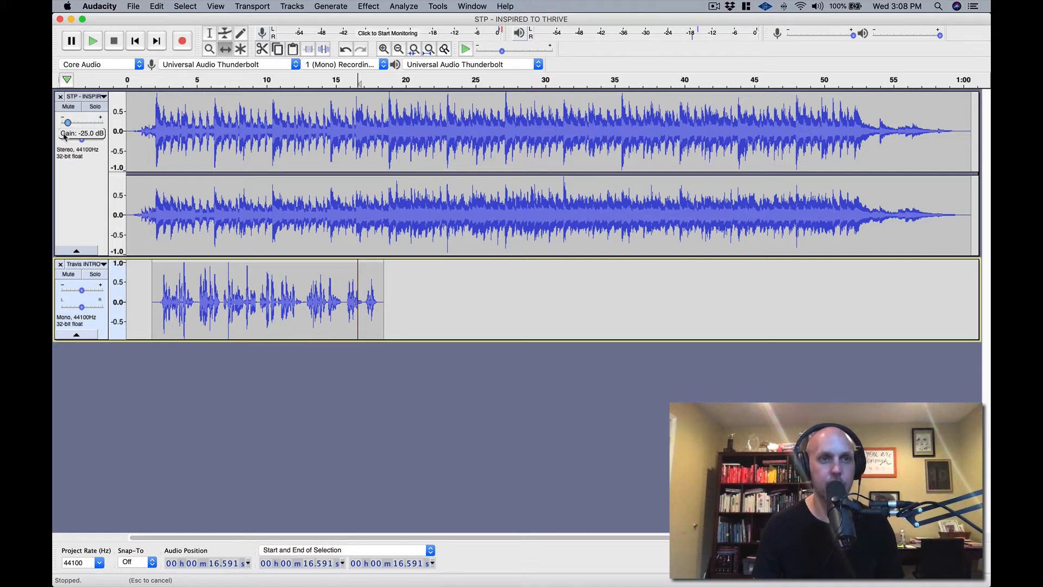
pyautogui.moveTo(64, 134); pyautogui.dragTo(65, 136)
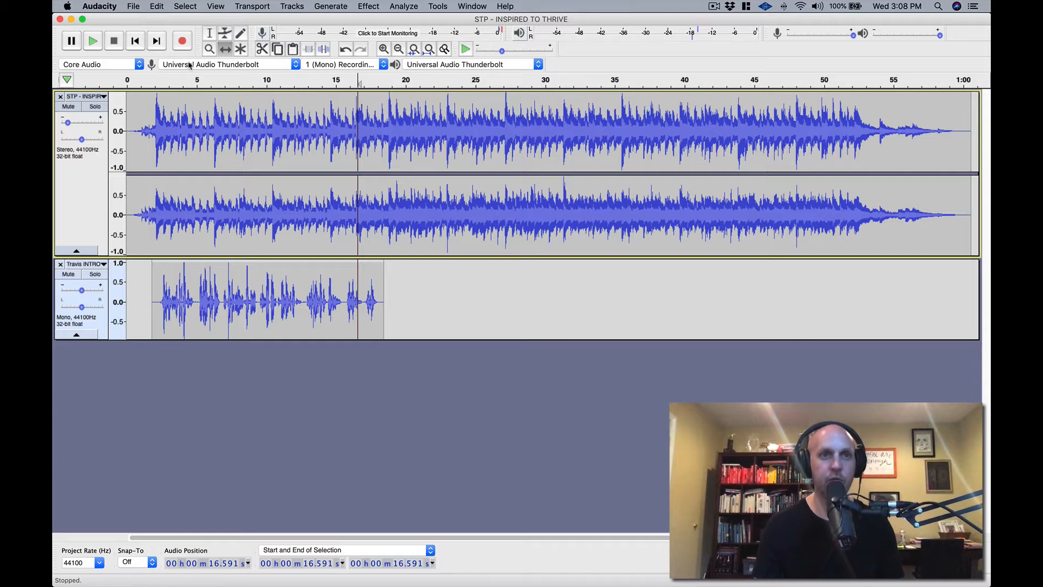
# Play both tracks together from about 0.3 s to past the end of the voice clip to check the balance.
pyautogui.click(142, 78)
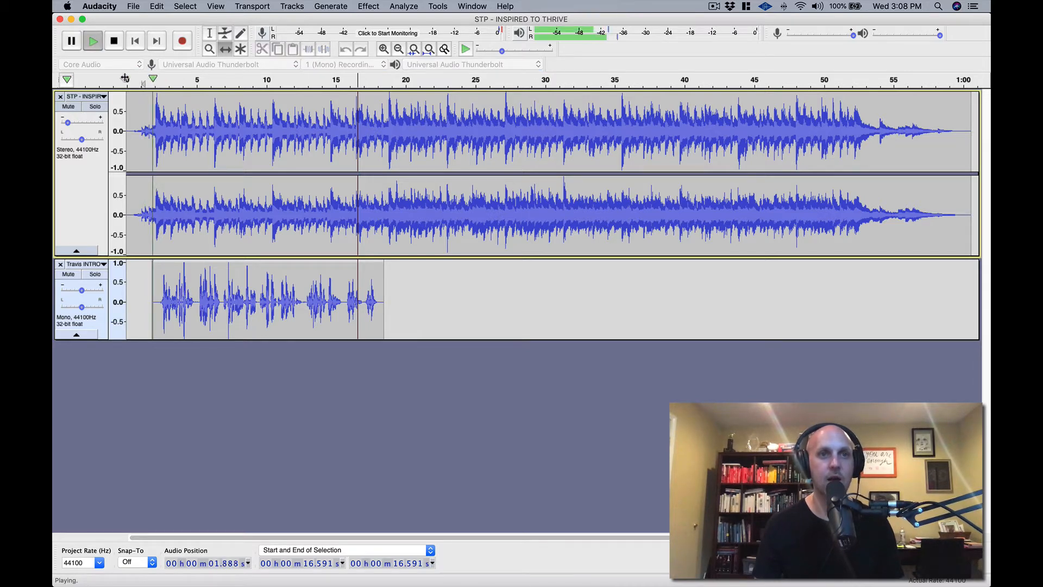
pyautogui.click(132, 81)
pyautogui.press('space')
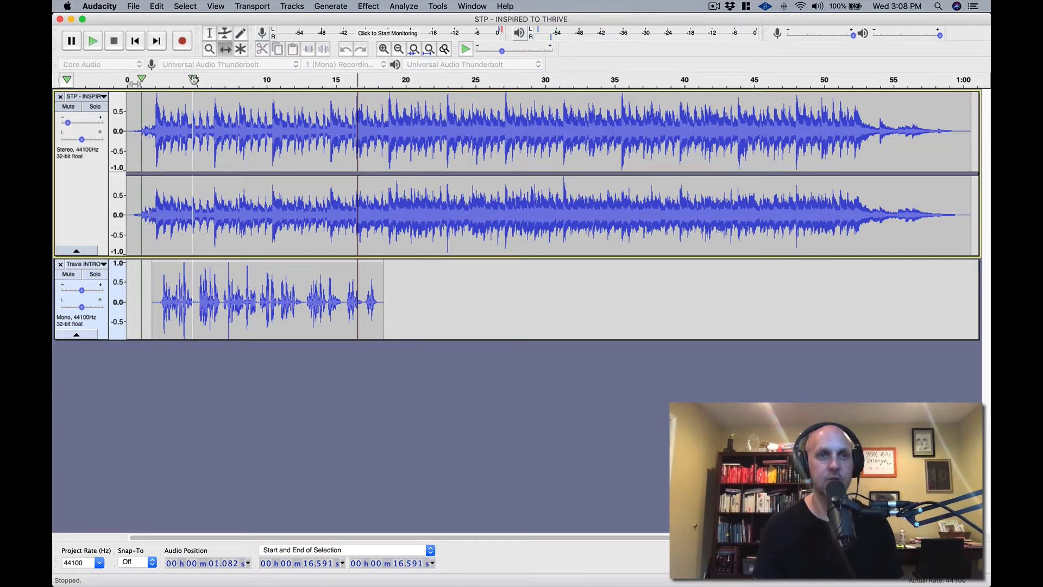
pyautogui.click(131, 100)
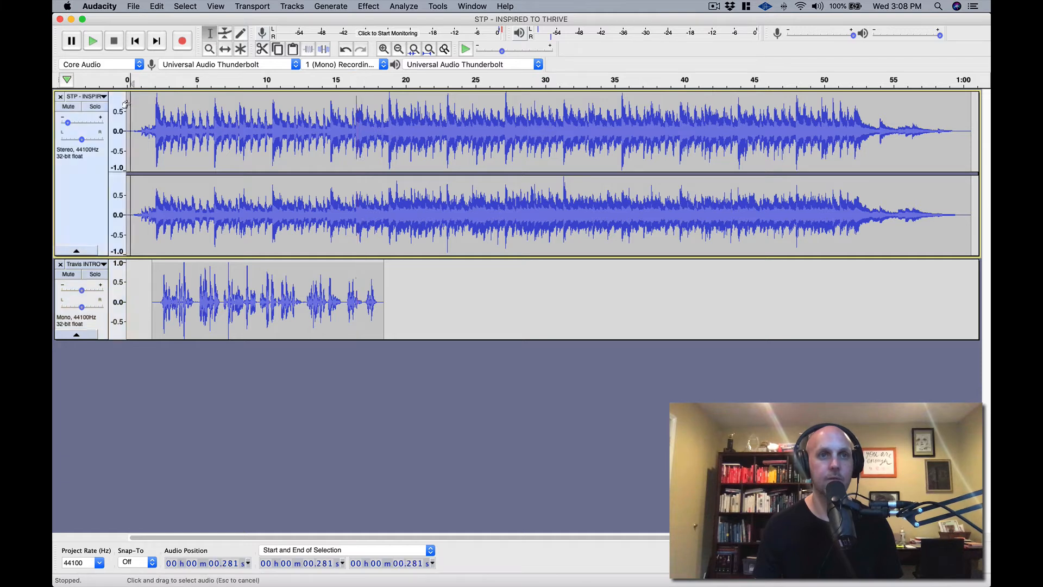
pyautogui.press('space')
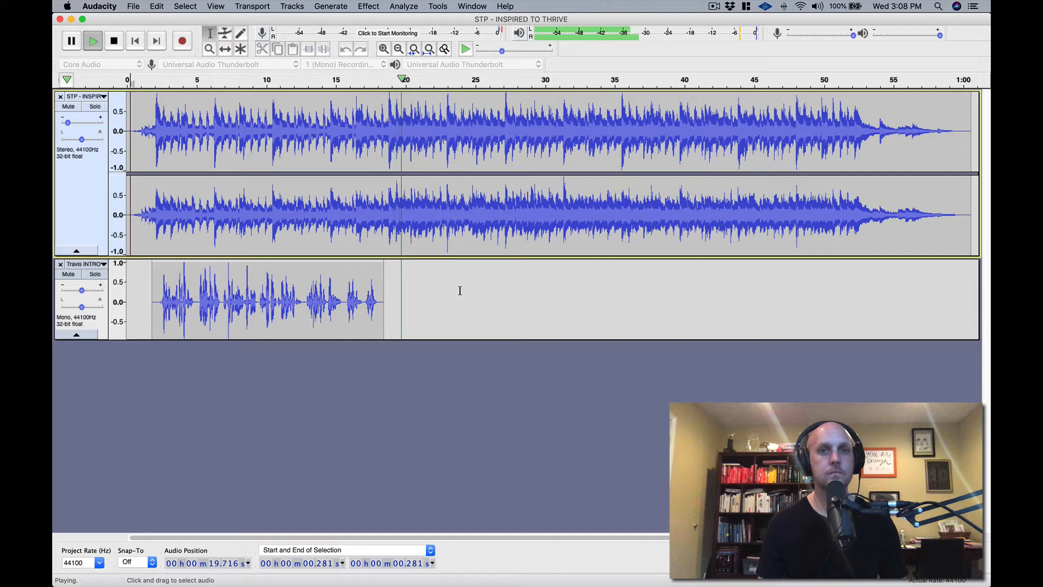
pyautogui.press('space')
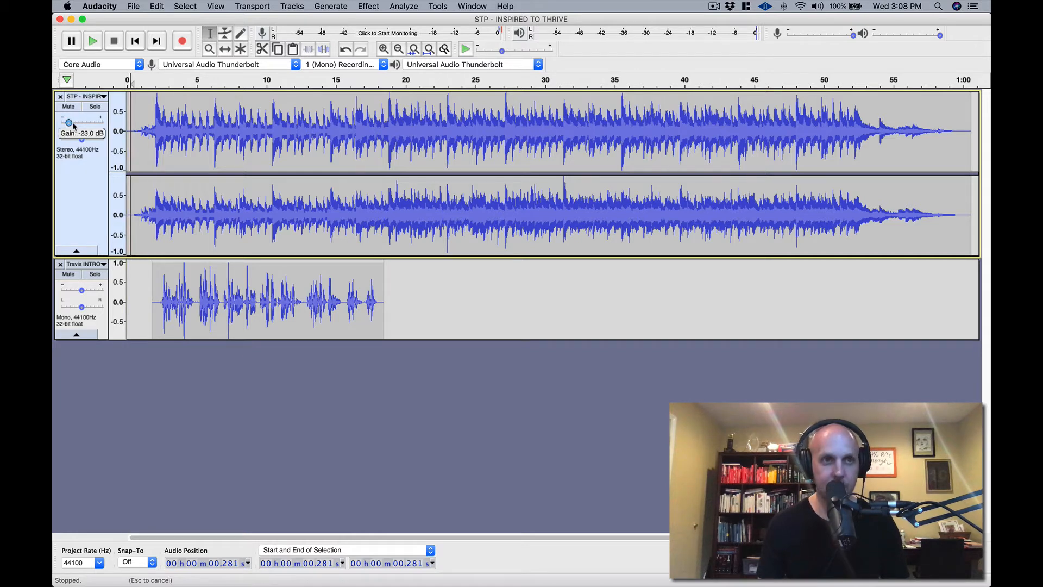
# Try the music track's gain at -23 dB and -12 dB, playing the mix from near the start each time.
pyautogui.click(133, 100)
pyautogui.press('space')
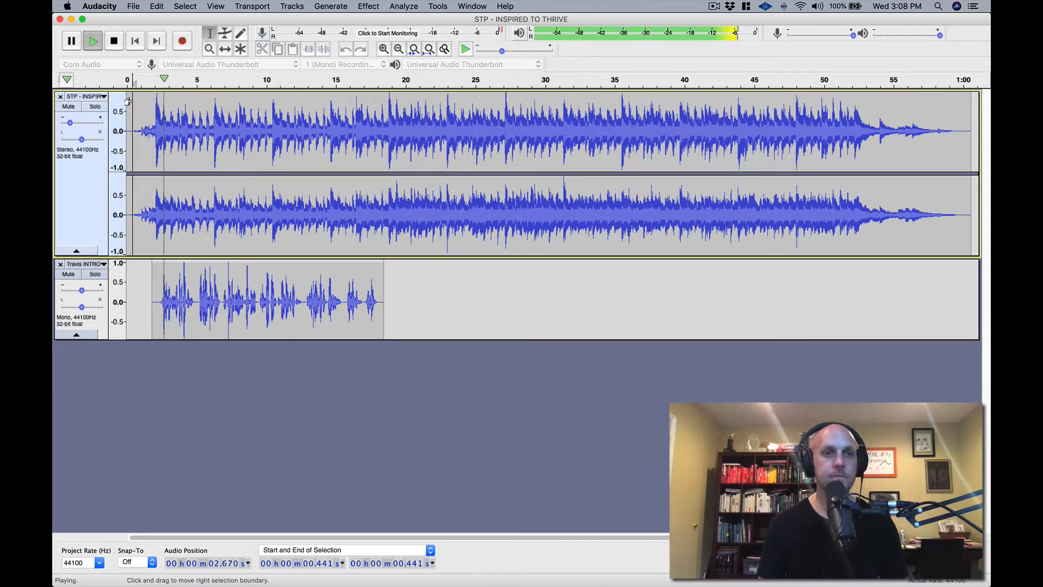
pyautogui.press('space')
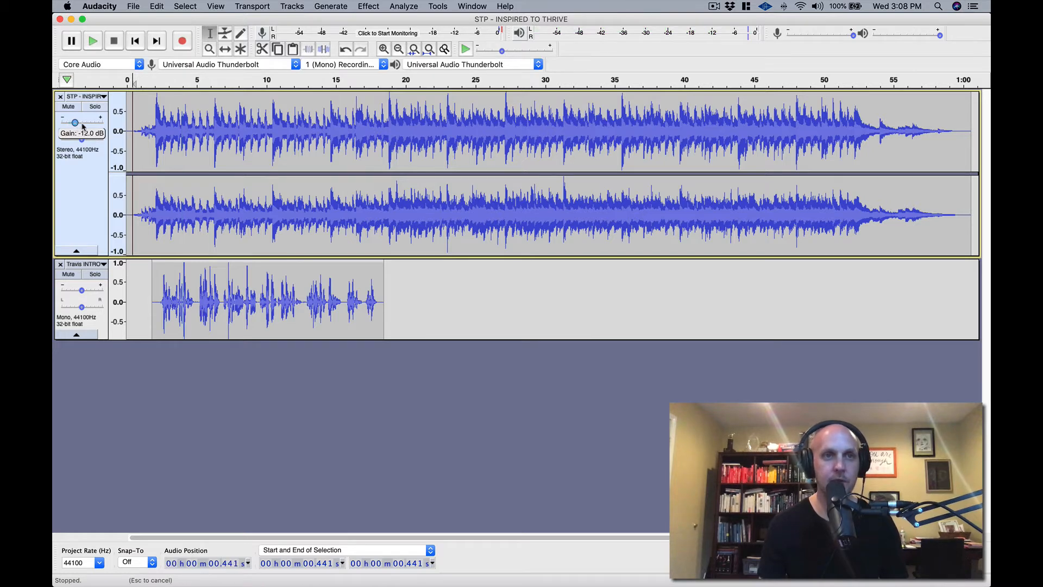
pyautogui.click(137, 119)
pyautogui.press('space')
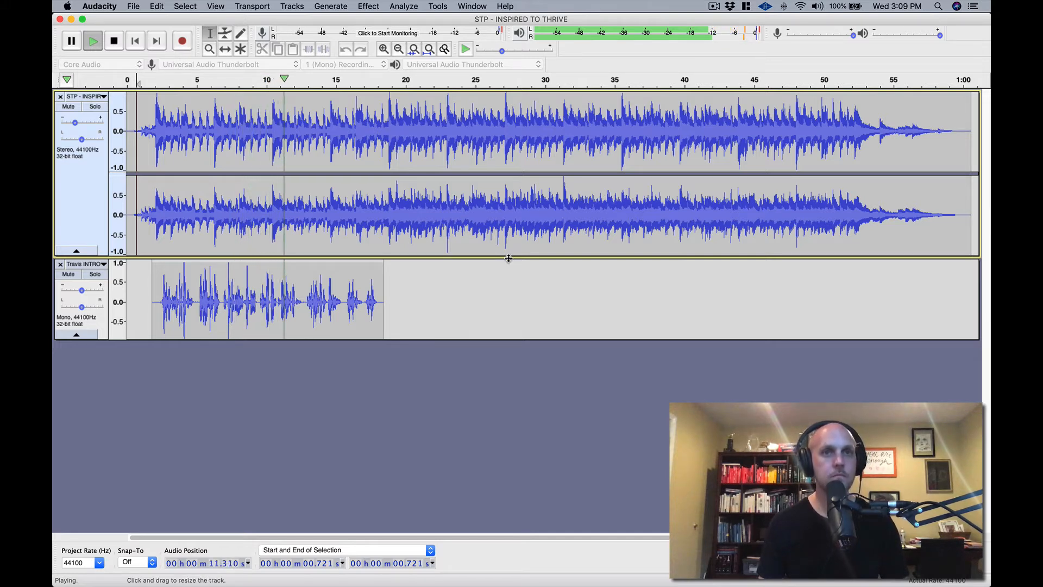
pyautogui.press('space')
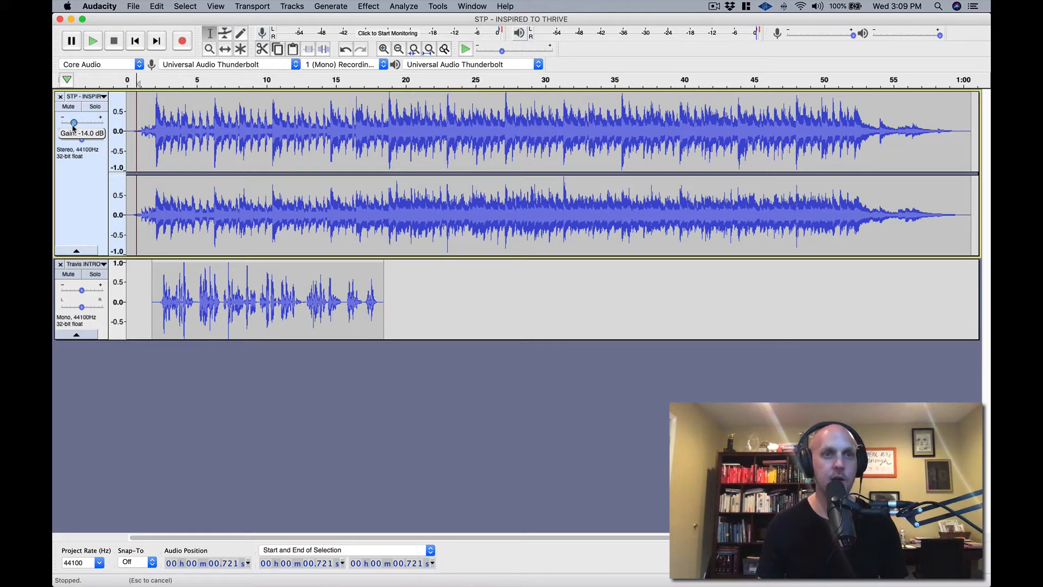
# Try the music track's gain at -14 dB, playing the mix from about 0.8 s to past the end of the voice.
pyautogui.click(138, 124)
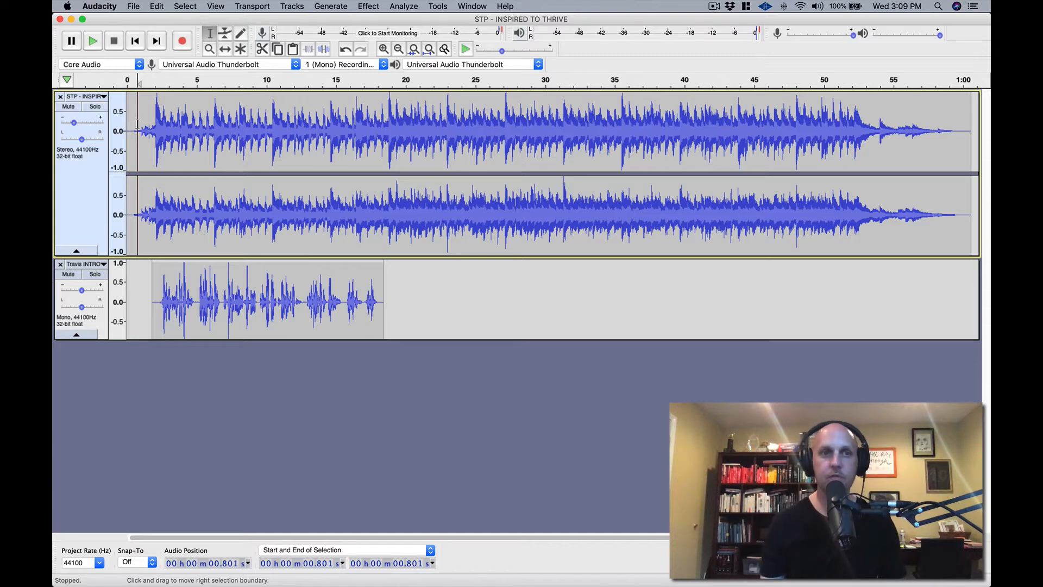
pyautogui.hscroll(5, 138, 124)
pyautogui.hscroll(-5, 132, 126)
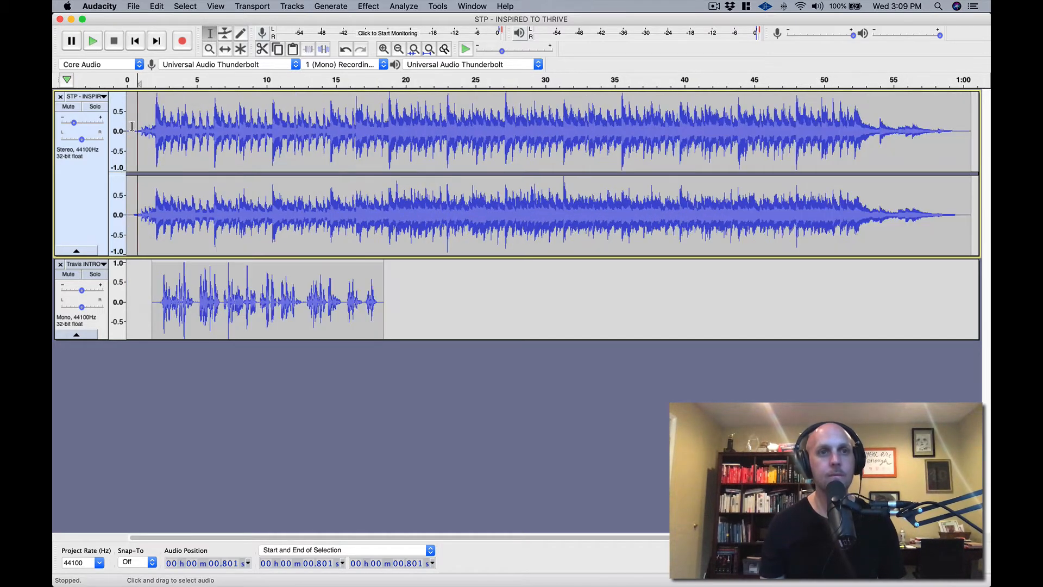
pyautogui.press('space')
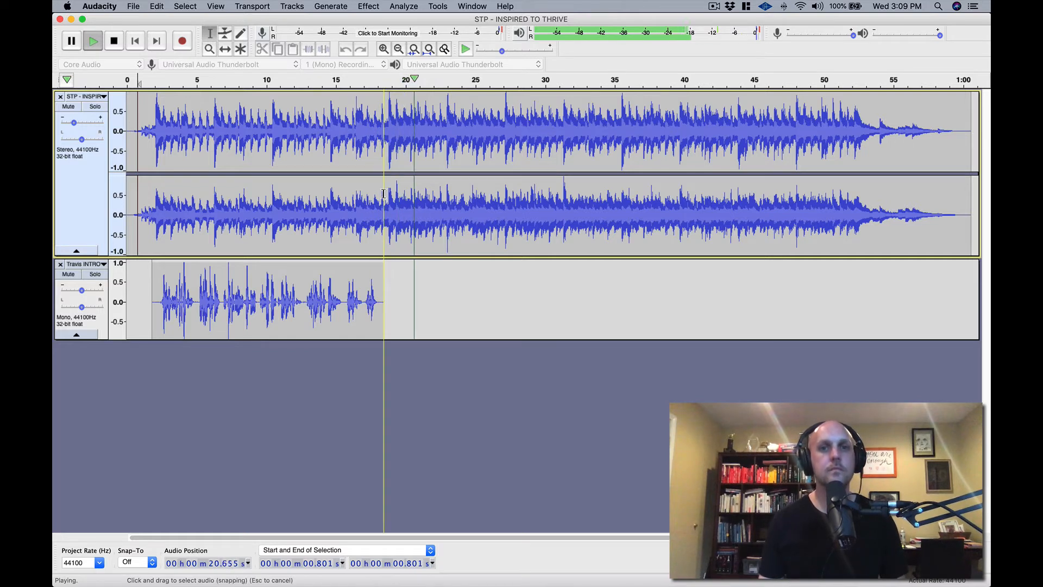
pyautogui.press('space')
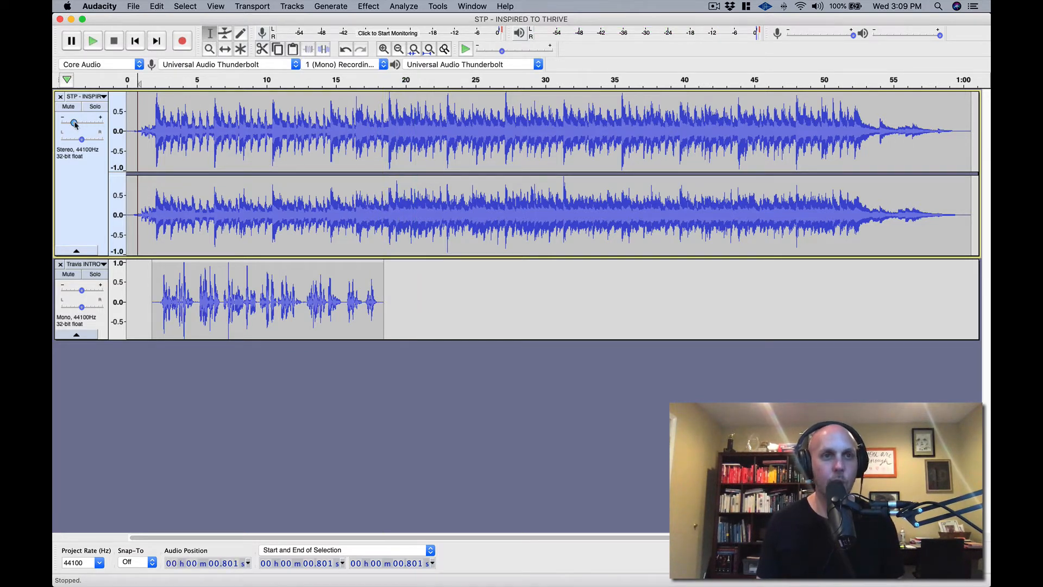
# Lower the music track's gain slightly and play the mix from about 3.9 s.
pyautogui.click(75, 124)
pyautogui.moveTo(73, 125); pyautogui.dragTo(75, 124)
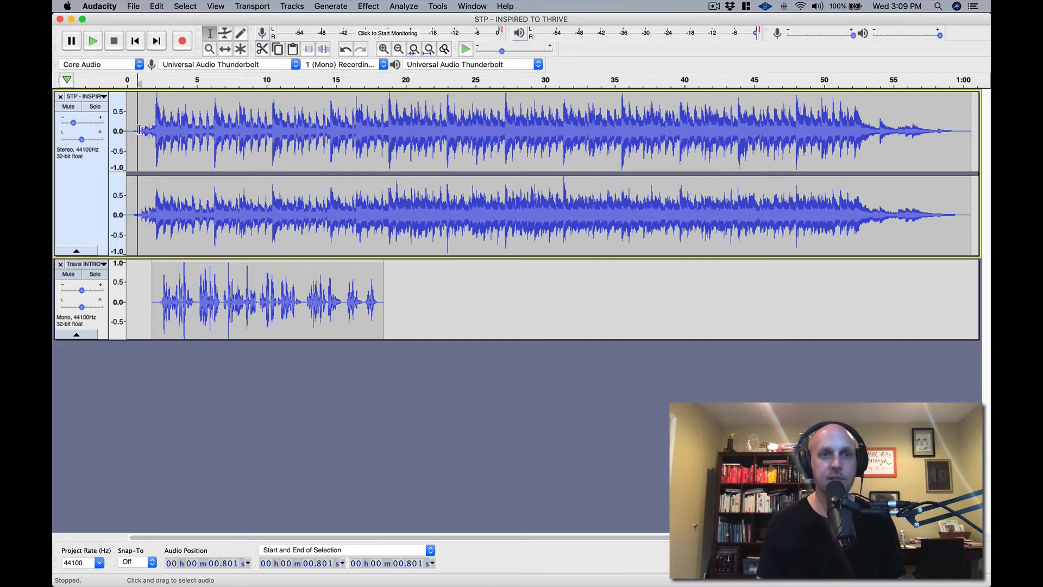
pyautogui.click(140, 130)
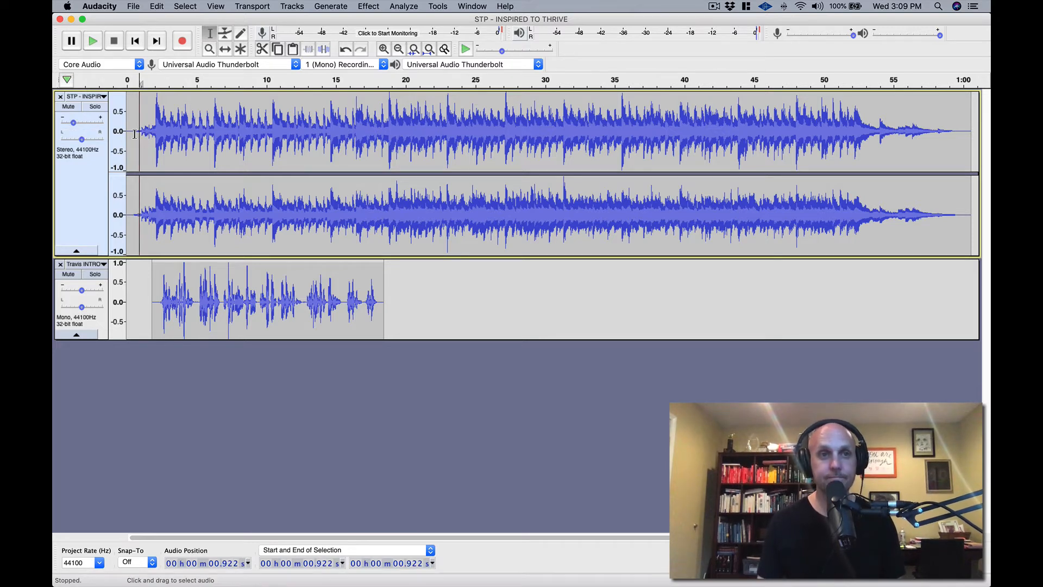
pyautogui.click(134, 133)
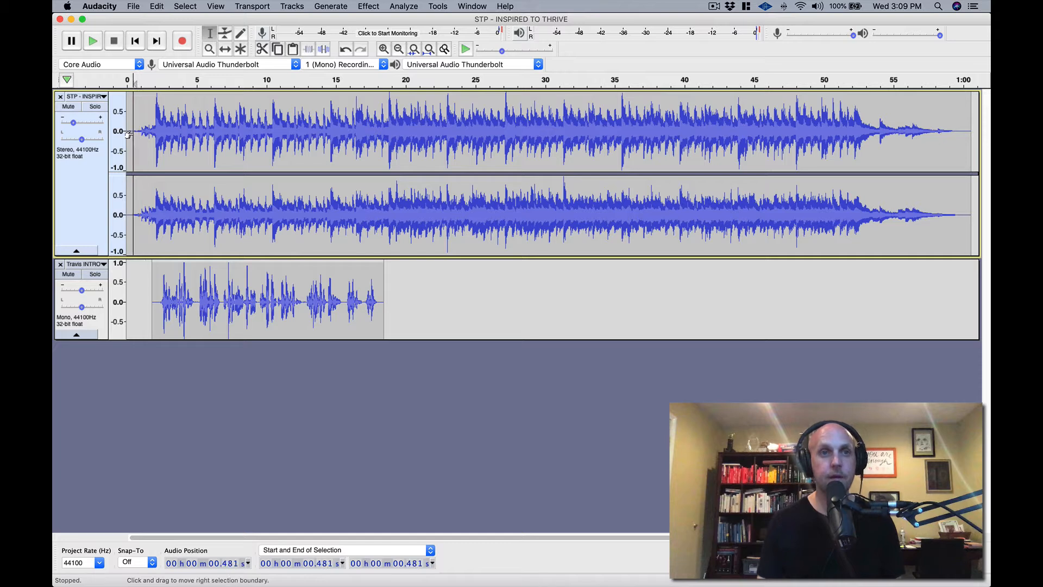
pyautogui.click(180, 140)
pyautogui.press('space')
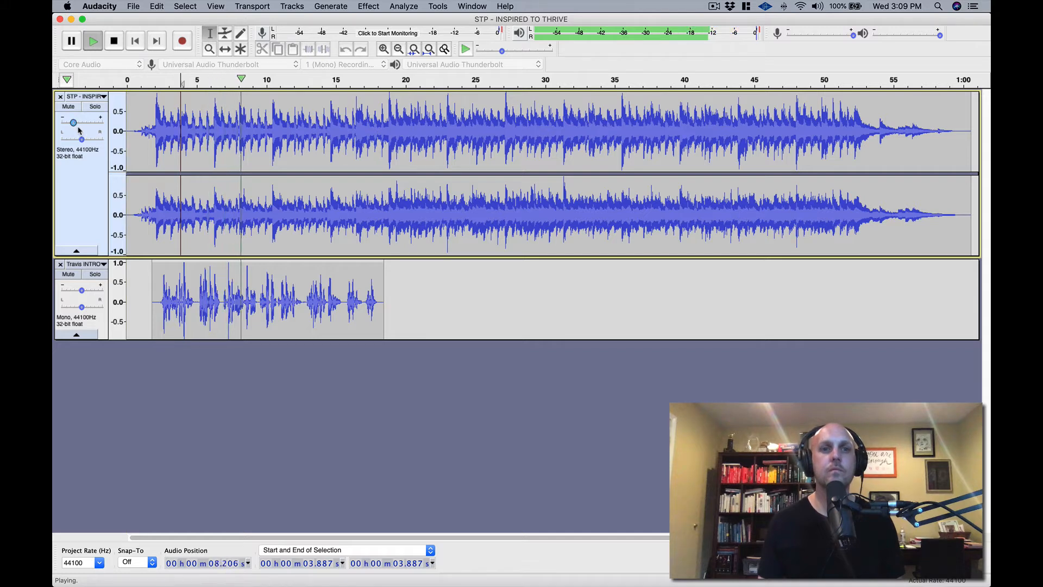
pyautogui.press('space')
# Set the music track's gain to -16 dB and play the mix from about 5.5 s.
pyautogui.moveTo(75, 126)
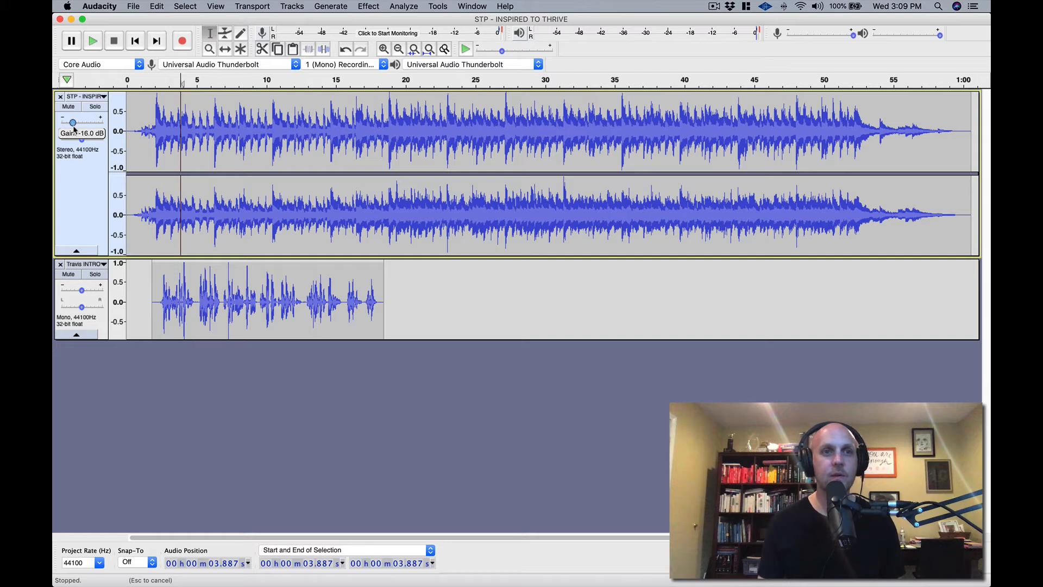
pyautogui.hscroll(3, 191, 137)
pyautogui.click(172, 135)
pyautogui.press('space')
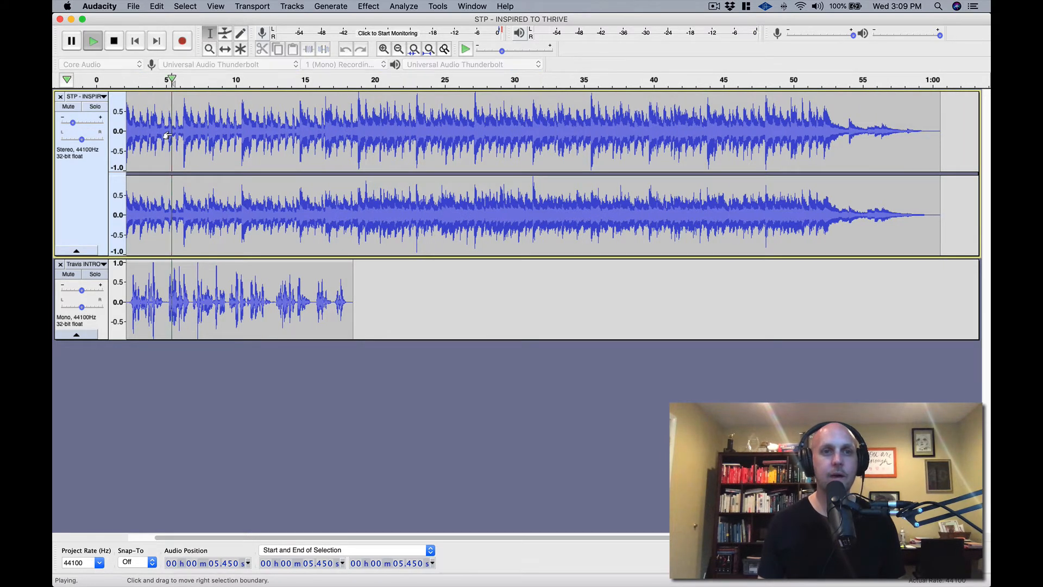
pyautogui.hscroll(-2, 306, 158)
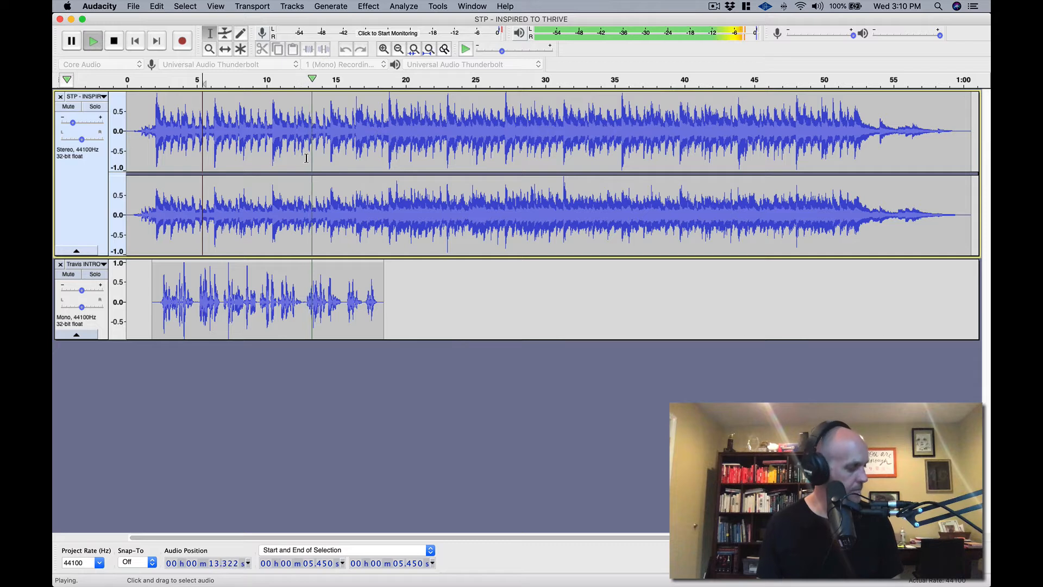
pyautogui.press('space')
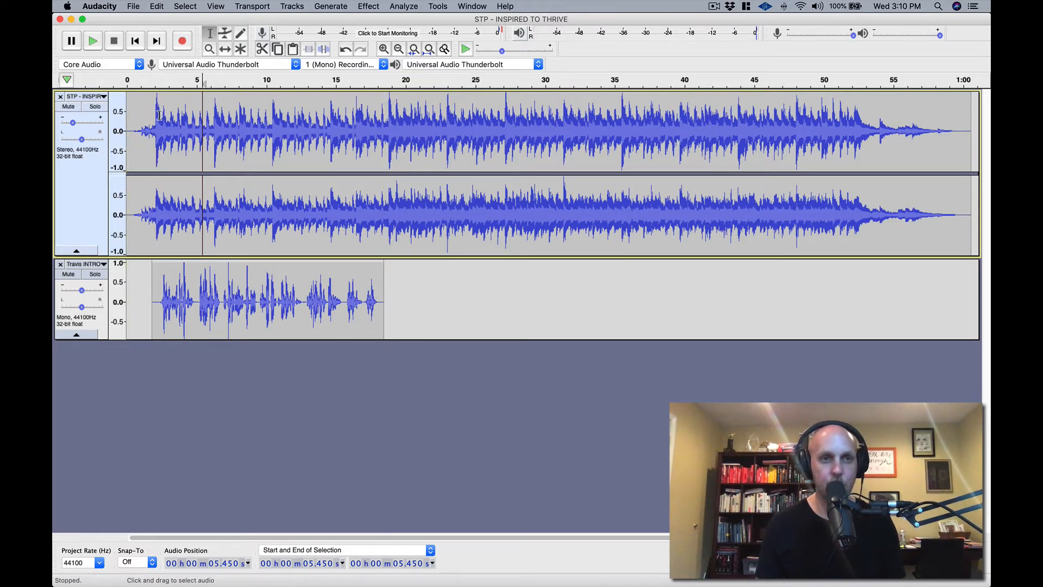
# Play the mix from about 18.1 s to hear the transition where the voice ends and the music continues.
pyautogui.click(379, 128)
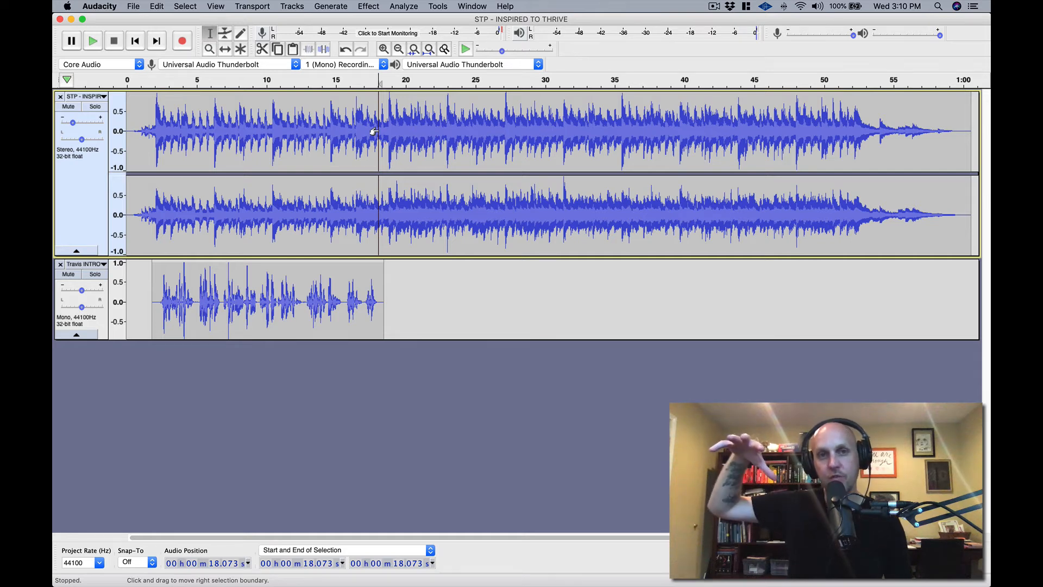
pyautogui.press('space')
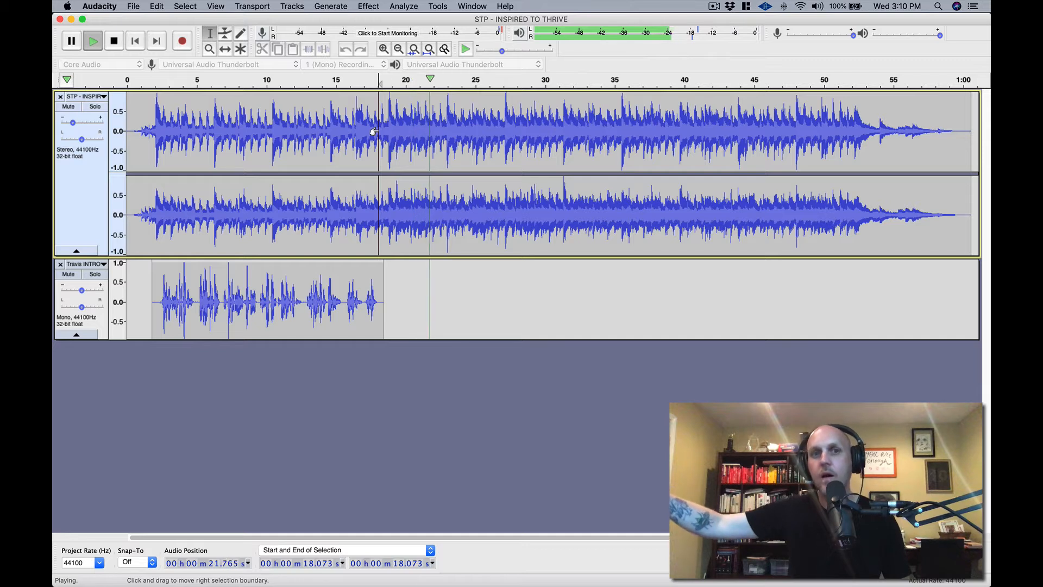
pyautogui.press('space')
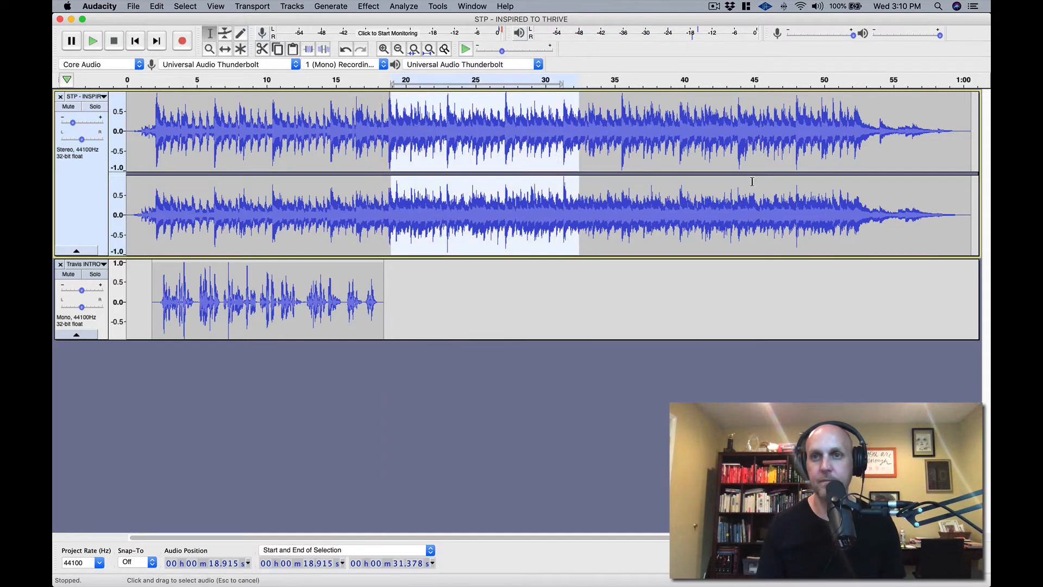
pyautogui.click(363, 123)
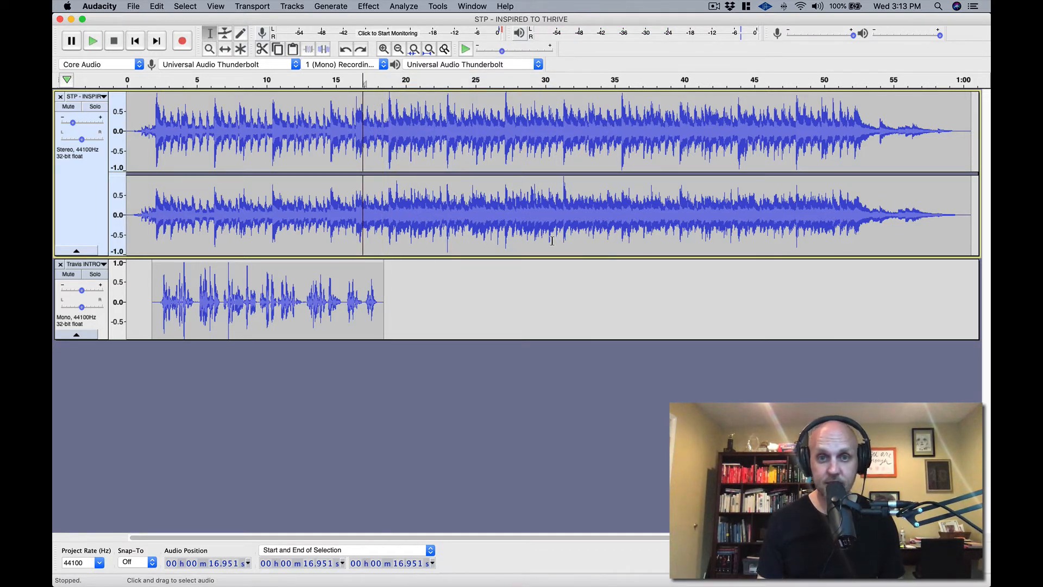
pyautogui.hscroll(2, 851, 314)
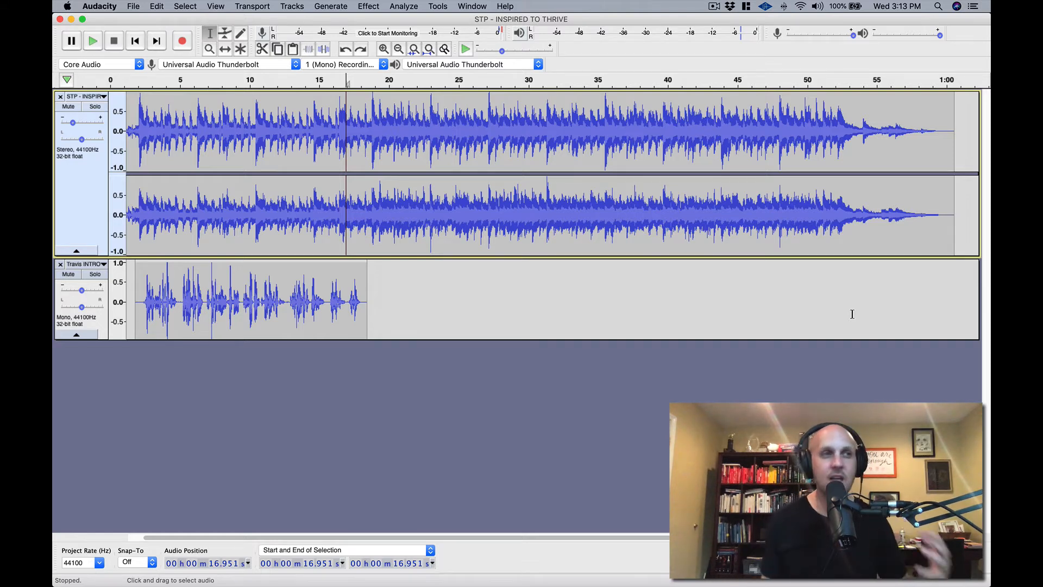
pyautogui.click(393, 267)
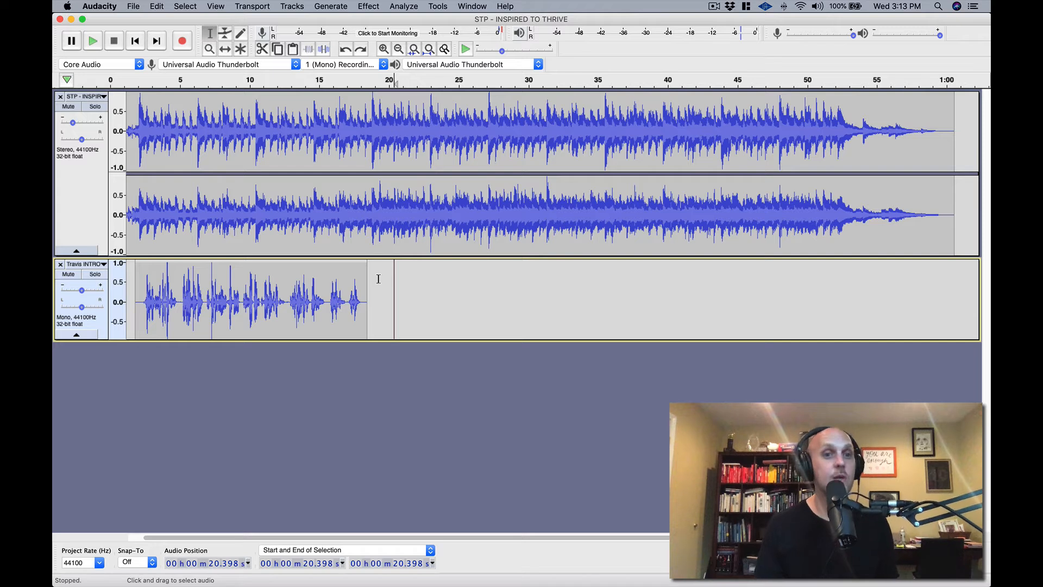
pyautogui.hscroll(-2, 379, 278)
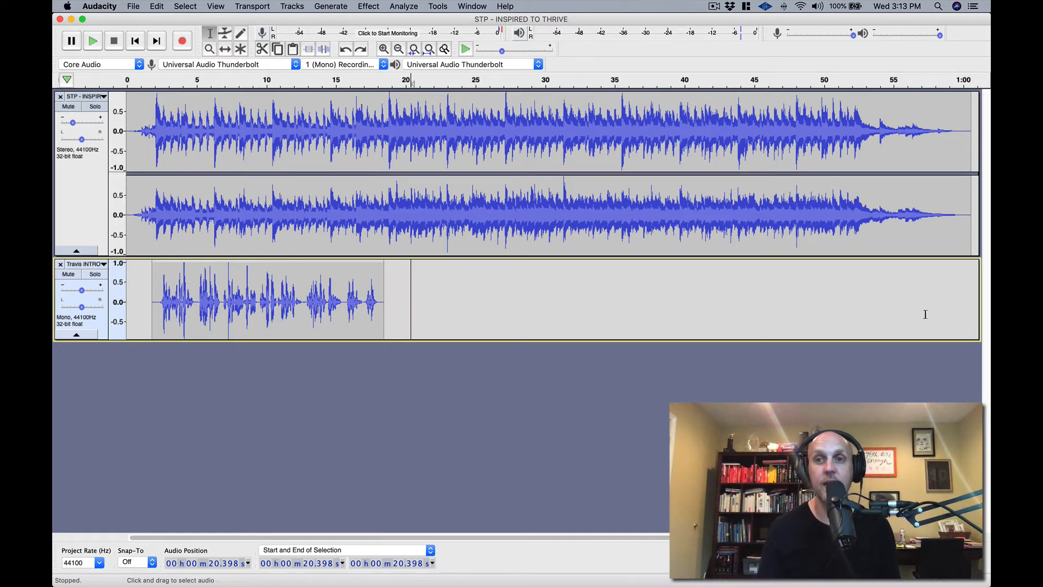
# Play the music's ending from about 52 s.
pyautogui.click(850, 83)
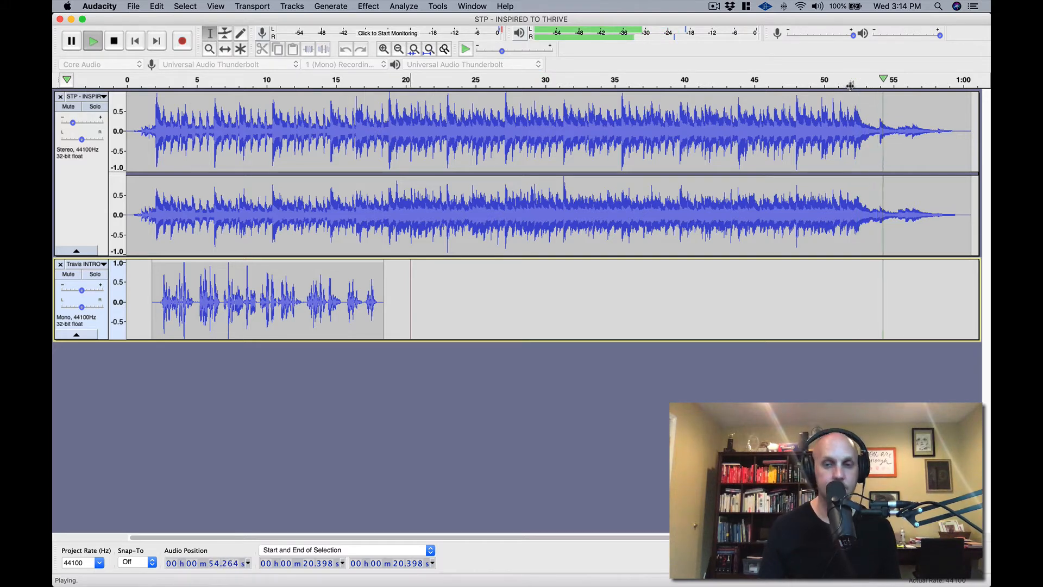
pyautogui.press('space')
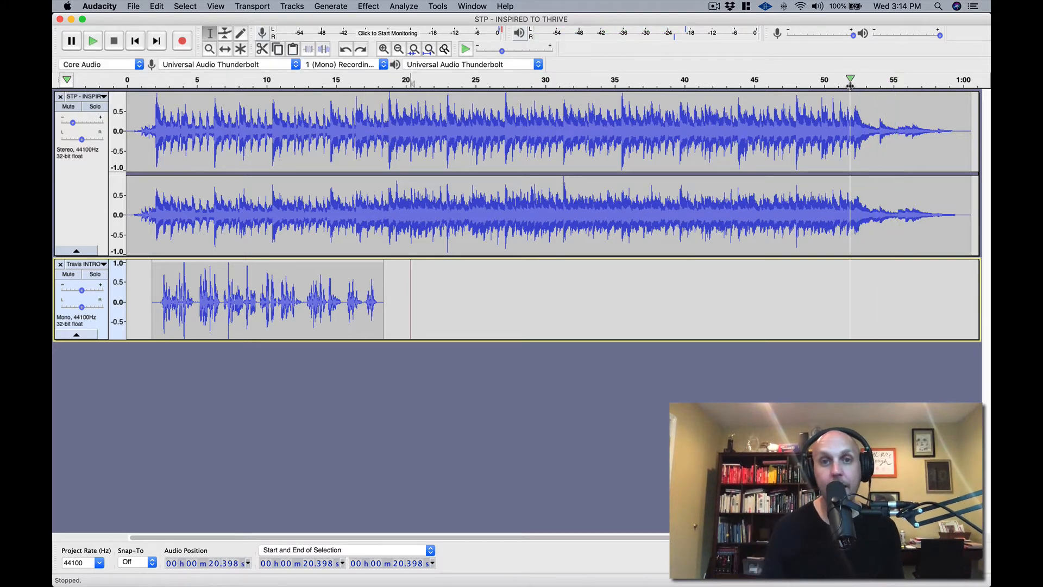
pyautogui.click(427, 297)
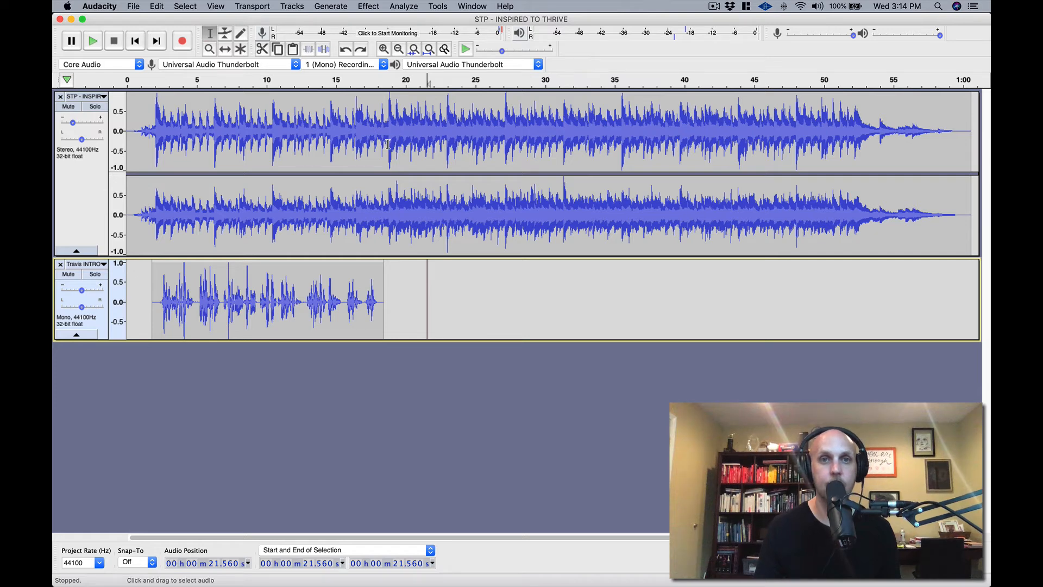
# Apply a Fade Out to the music from about 18.8 s to 52.3 s, starting after the voice ends.
pyautogui.moveTo(388, 144); pyautogui.dragTo(855, 155)
pyautogui.hscroll(3, 850, 156)
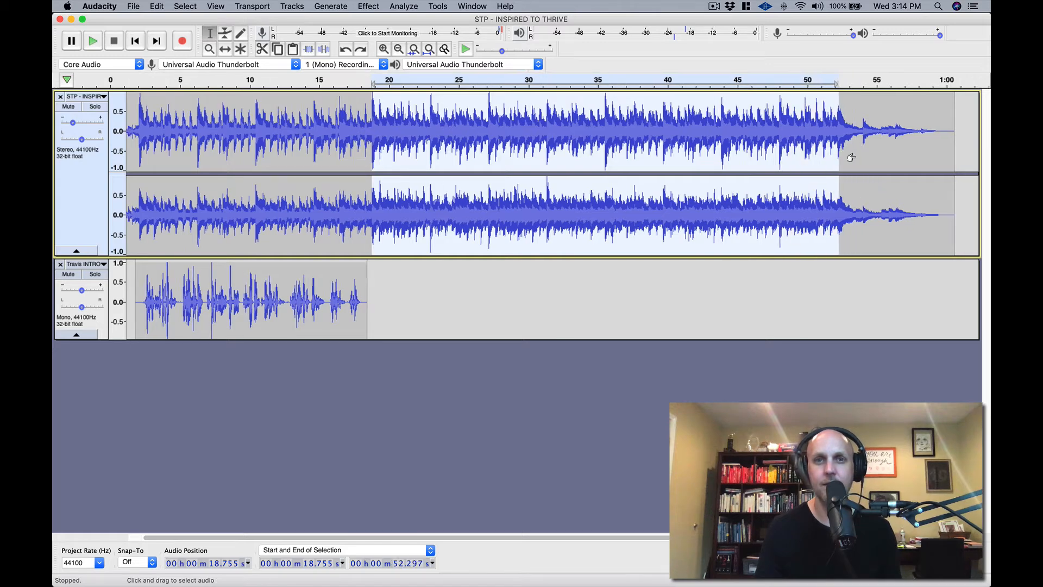
pyautogui.click(374, 7)
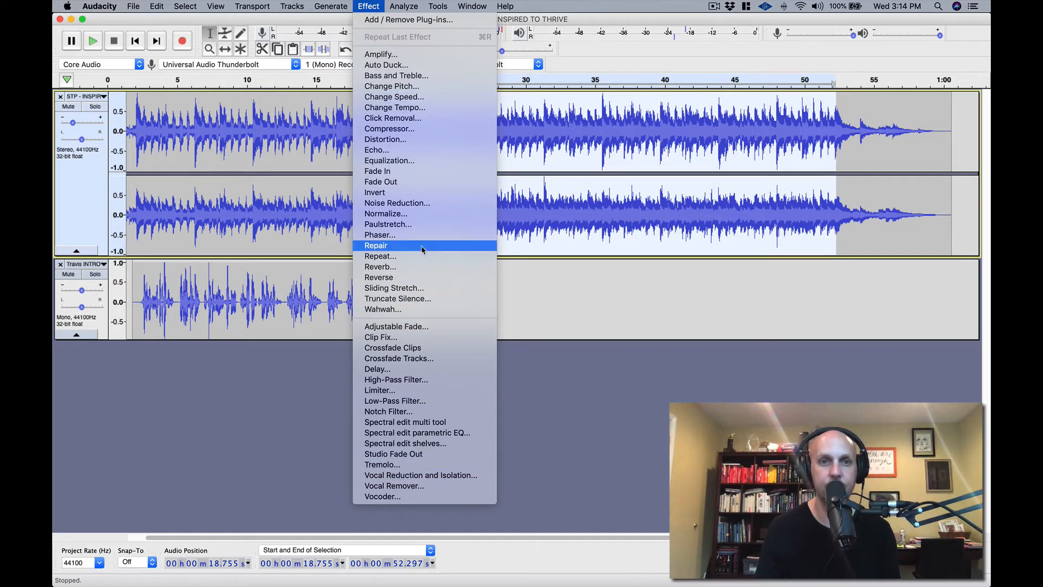
pyautogui.click(395, 185)
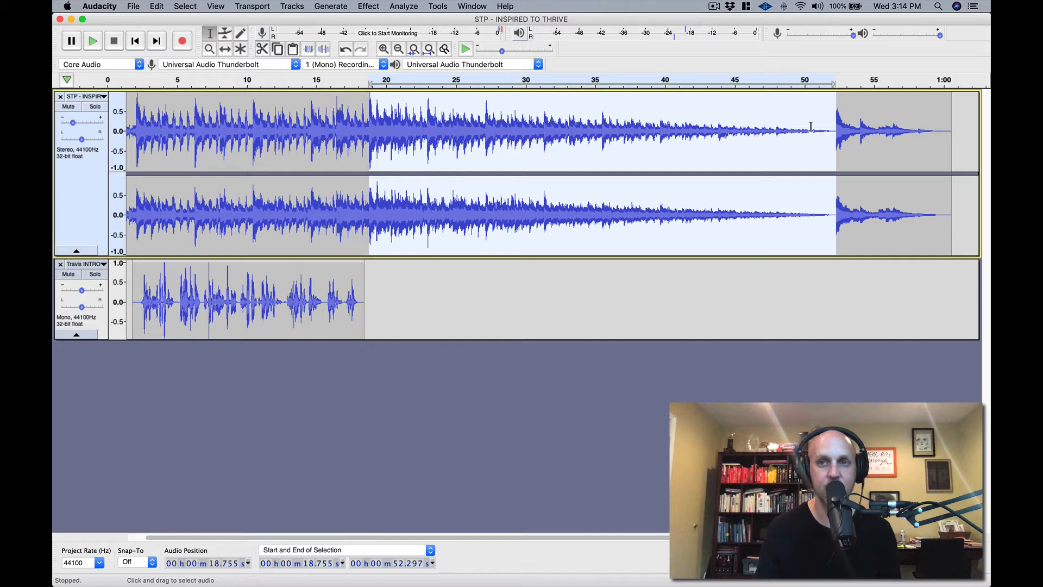
# Delete the music's leftover tail from about 52.1 s to the end of the track.
pyautogui.click(839, 158)
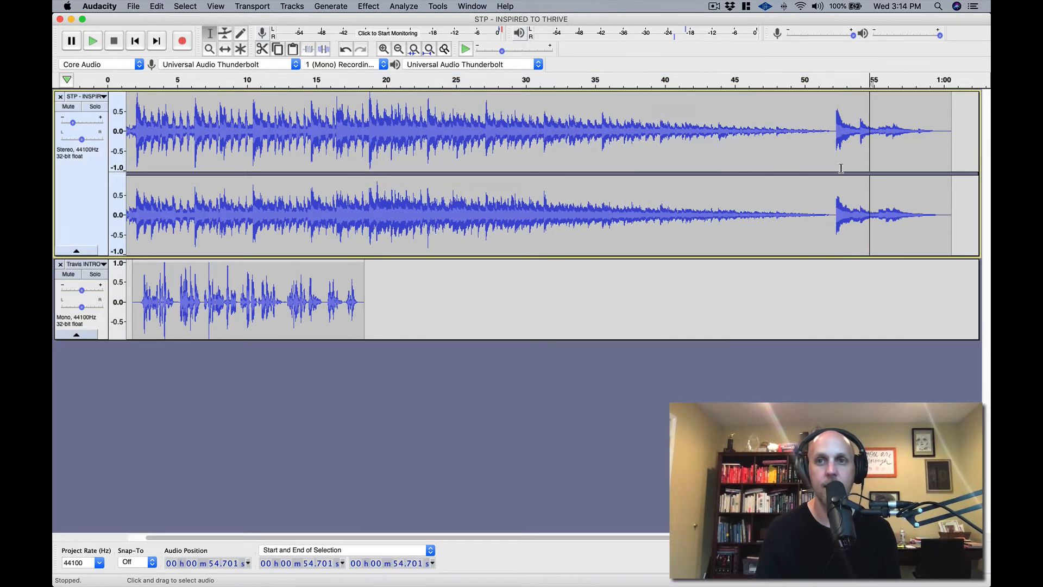
pyautogui.moveTo(833, 157); pyautogui.dragTo(852, 158)
pyautogui.keyDown('shift'); pyautogui.click(969, 158); pyautogui.keyUp('shift')
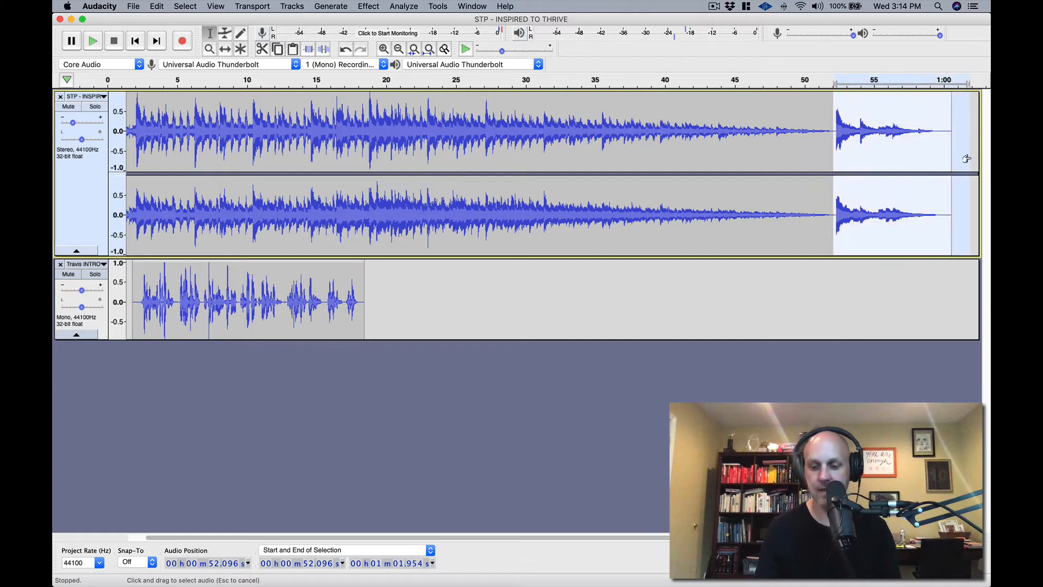
pyautogui.press('Delete')
pyautogui.hscroll(-3, 800, 194)
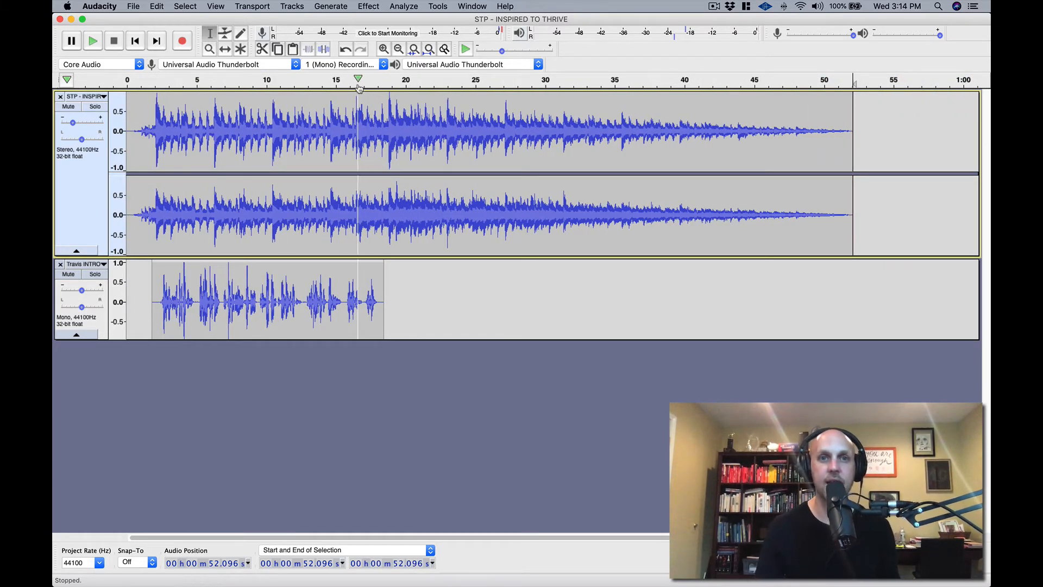
# Play the mix from about 17 s to hear how the music fades after the voice.
pyautogui.click(363, 100)
pyautogui.press('space')
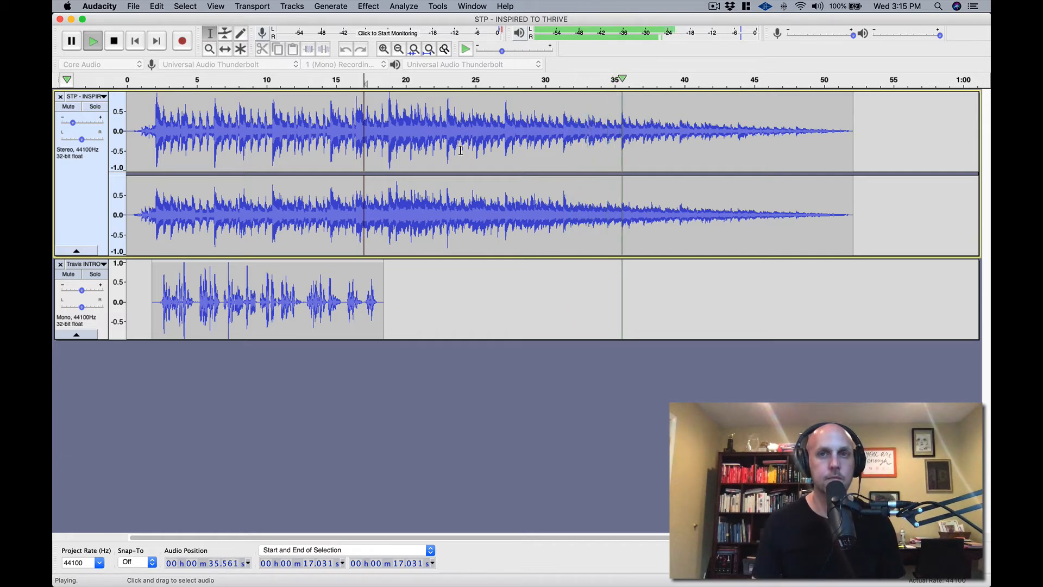
pyautogui.press('space')
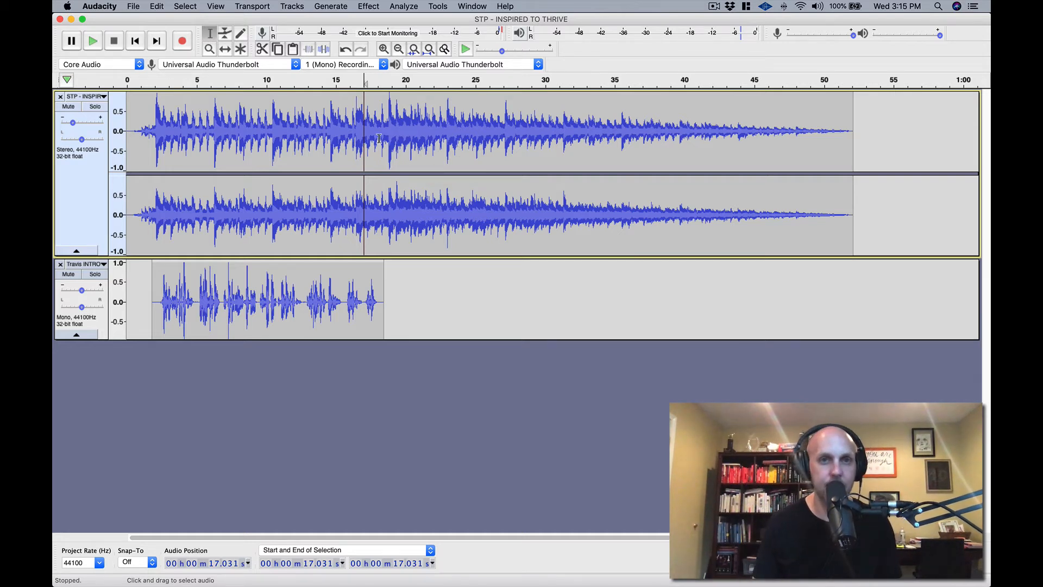
# Apply a second Fade Out to the music from about 18.7 s to its end.
pyautogui.moveTo(389, 135)
pyautogui.mouseDown()
pyautogui.moveTo(705, 160)
pyautogui.moveTo(858, 158)
pyautogui.moveTo(787, 147)
pyautogui.moveTo(390, 144)
pyautogui.mouseUp()
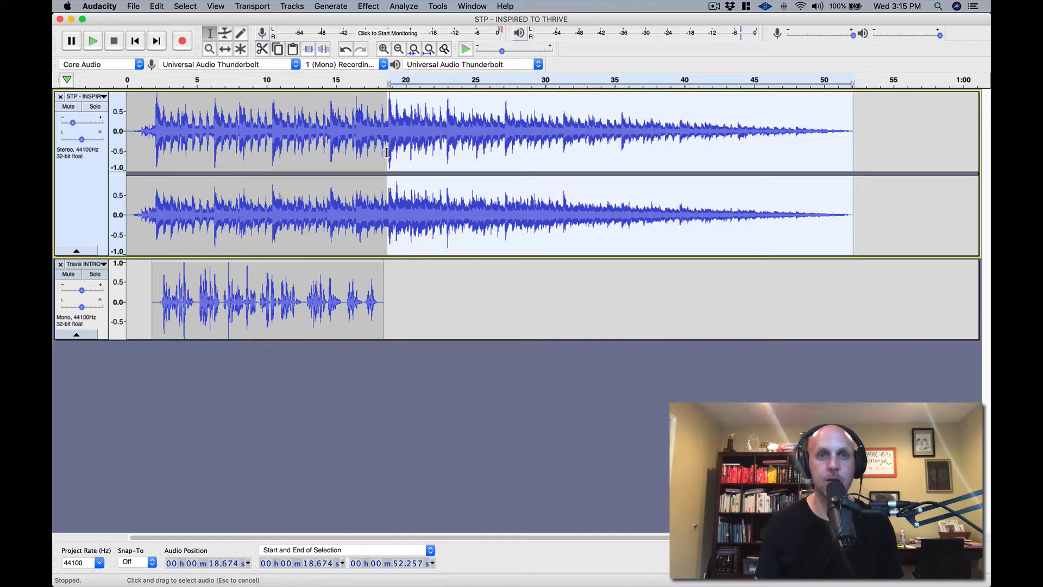
pyautogui.click(375, 6)
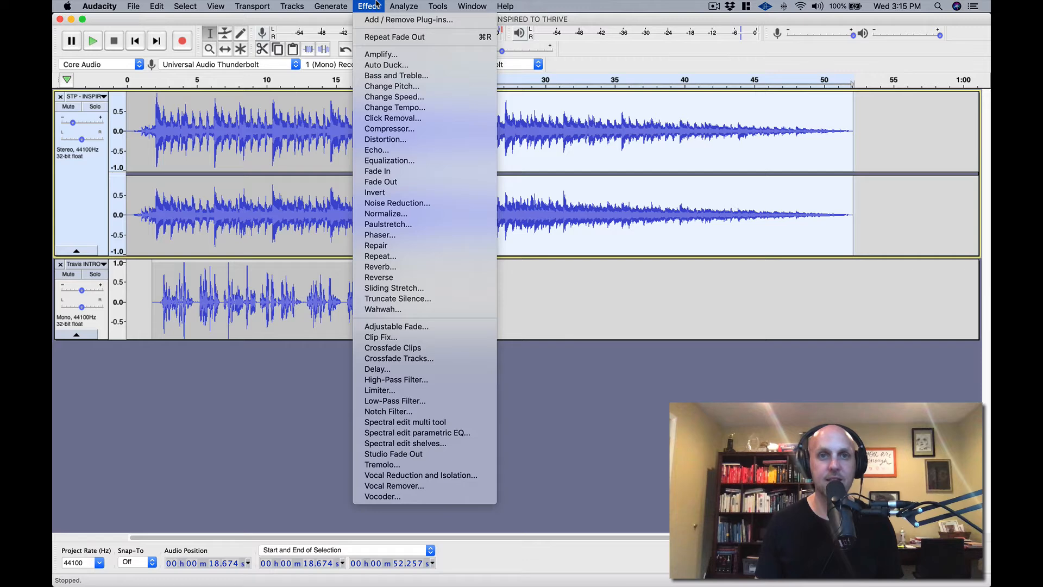
pyautogui.click(411, 181)
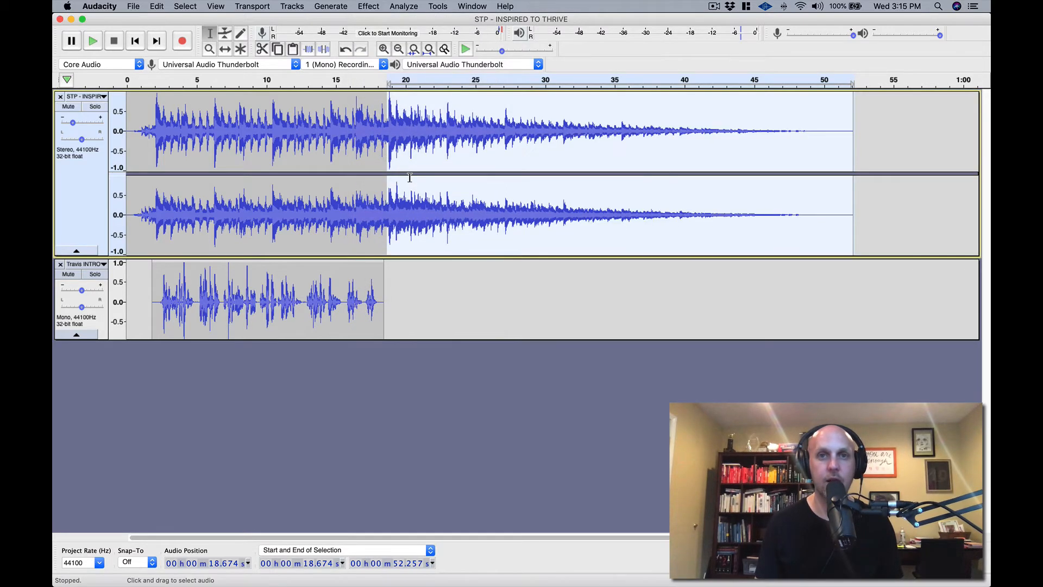
# Play the mix from about 16.7 s to judge the steeper music fade.
pyautogui.click(381, 122)
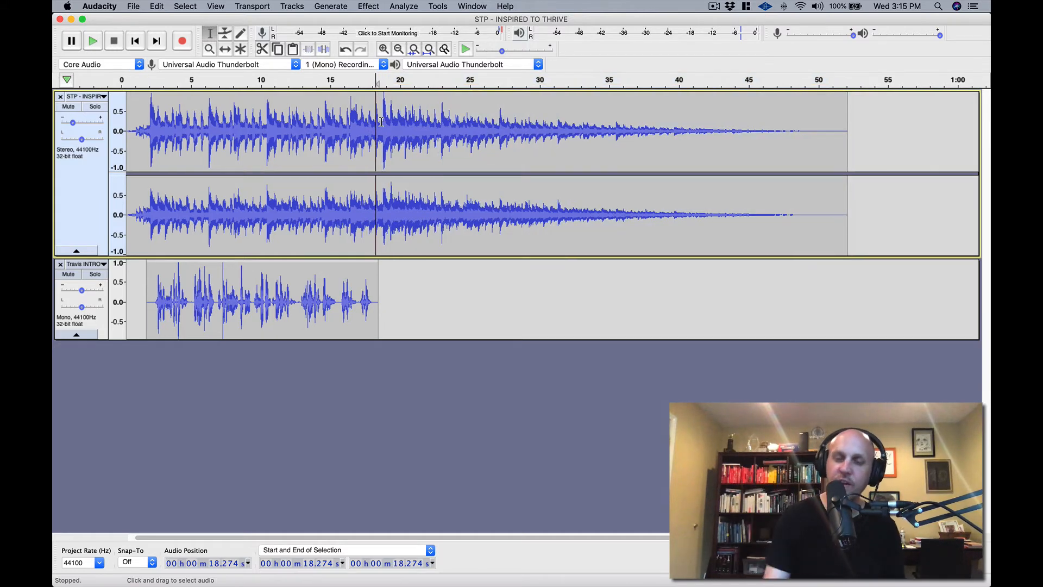
pyautogui.click(354, 135)
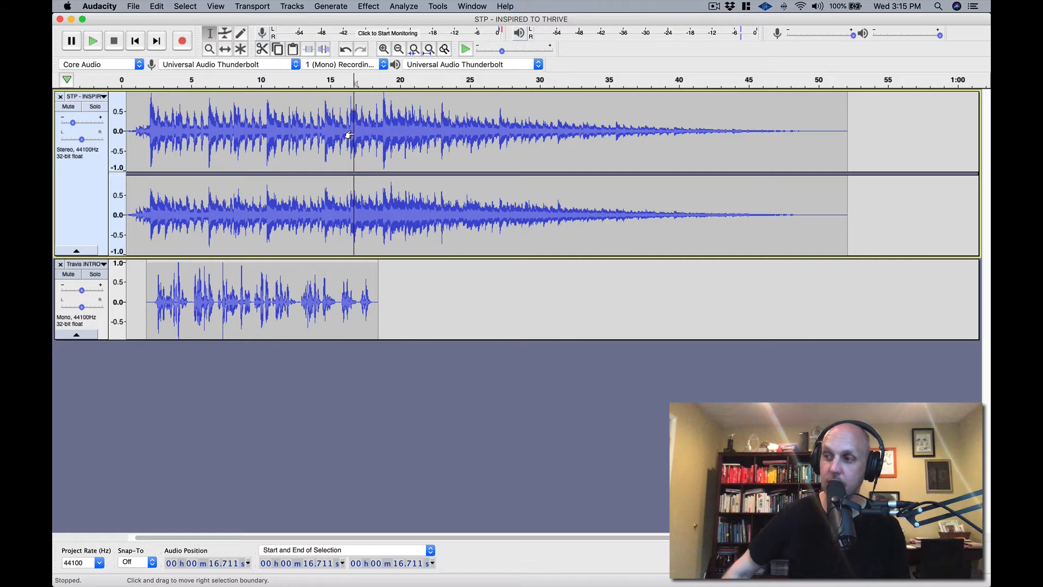
pyautogui.press('space')
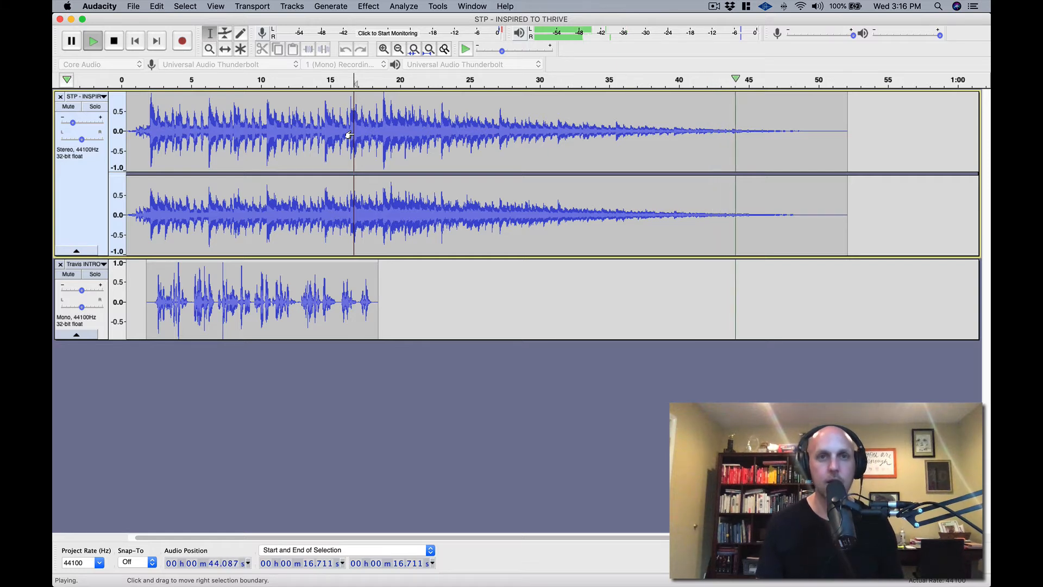
pyautogui.press('space')
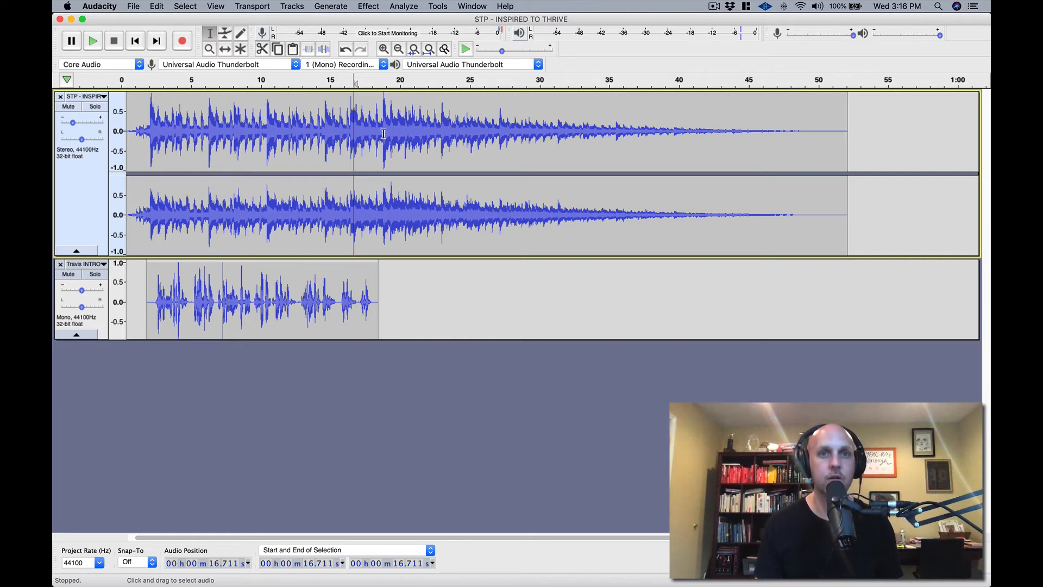
# Apply a third Fade Out to the music from about 18.6 s to its end at 52.1 s.
pyautogui.moveTo(381, 136); pyautogui.dragTo(847, 155)
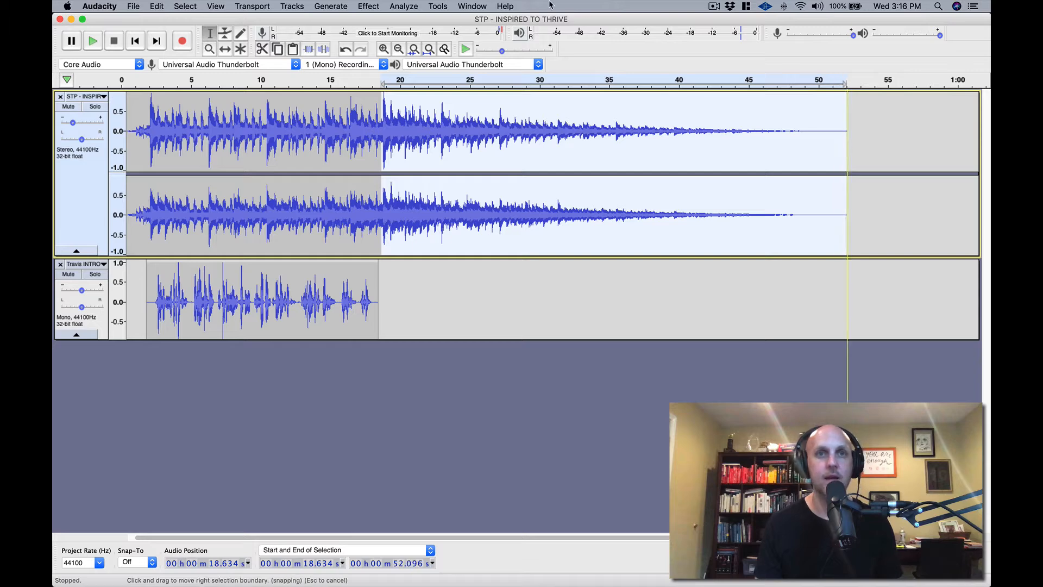
pyautogui.click(367, 7)
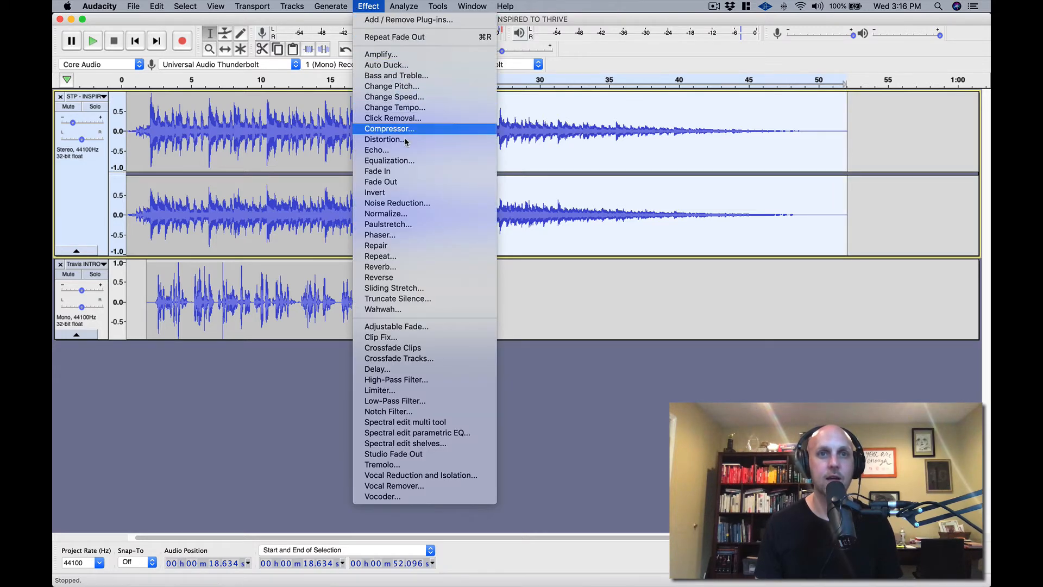
pyautogui.click(405, 185)
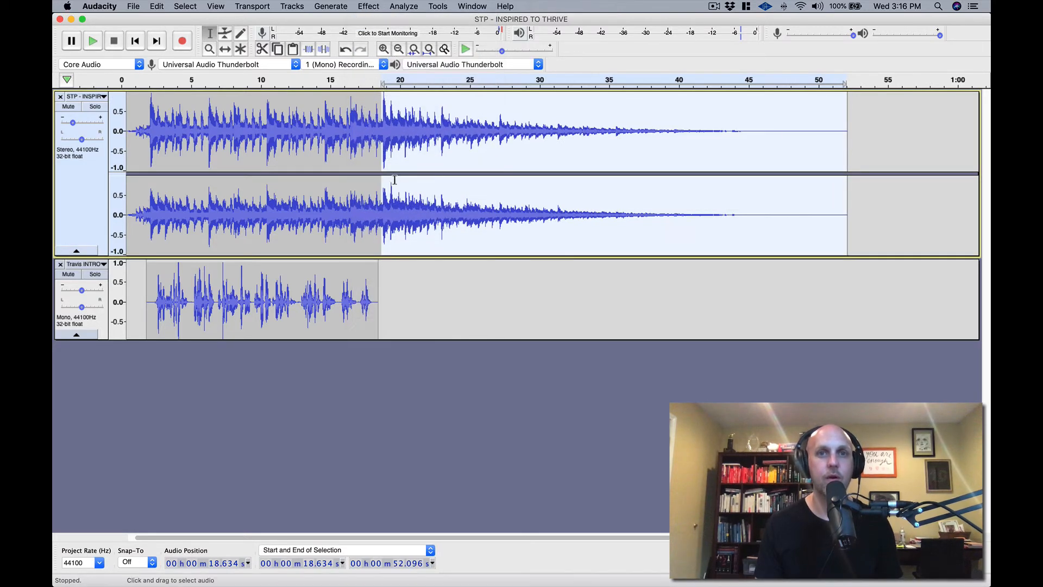
# Play the mix from about 17.7 s to check the triple-faded music ending.
pyautogui.click(367, 153)
pyautogui.press('space')
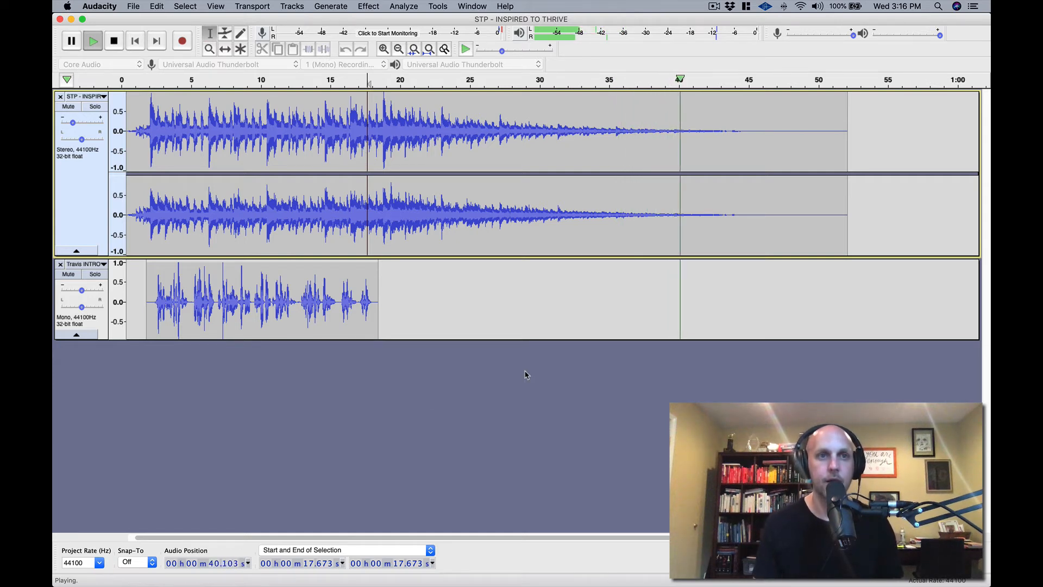
pyautogui.press('space')
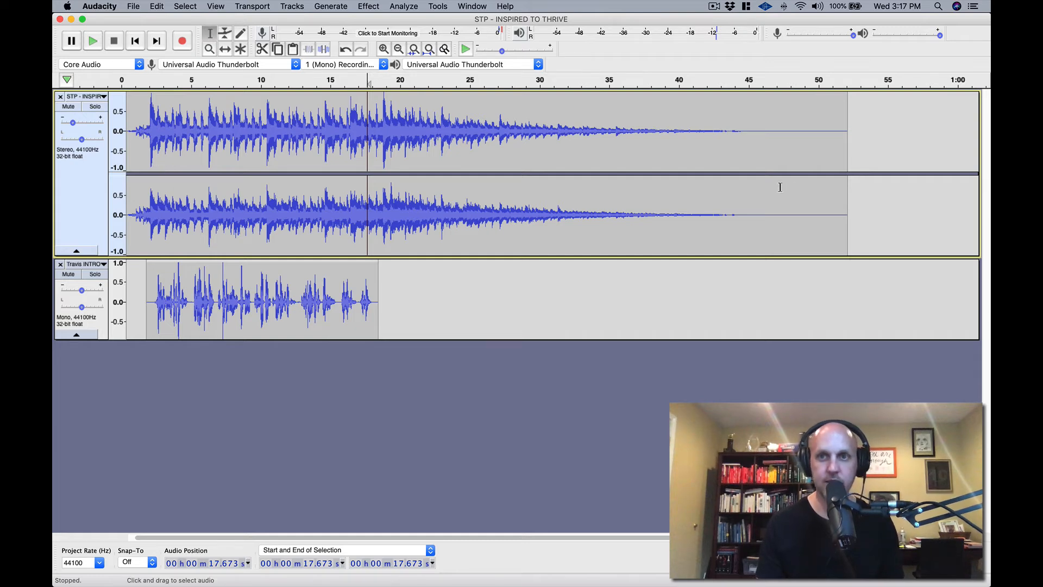
# Select both tracks over the full 52.1 s and start an MP3 export named "STP - INTRO".
pyautogui.moveTo(845, 135); pyautogui.dragTo(66, 319)
pyautogui.moveTo(96, 366); pyautogui.dragTo(103, 364)
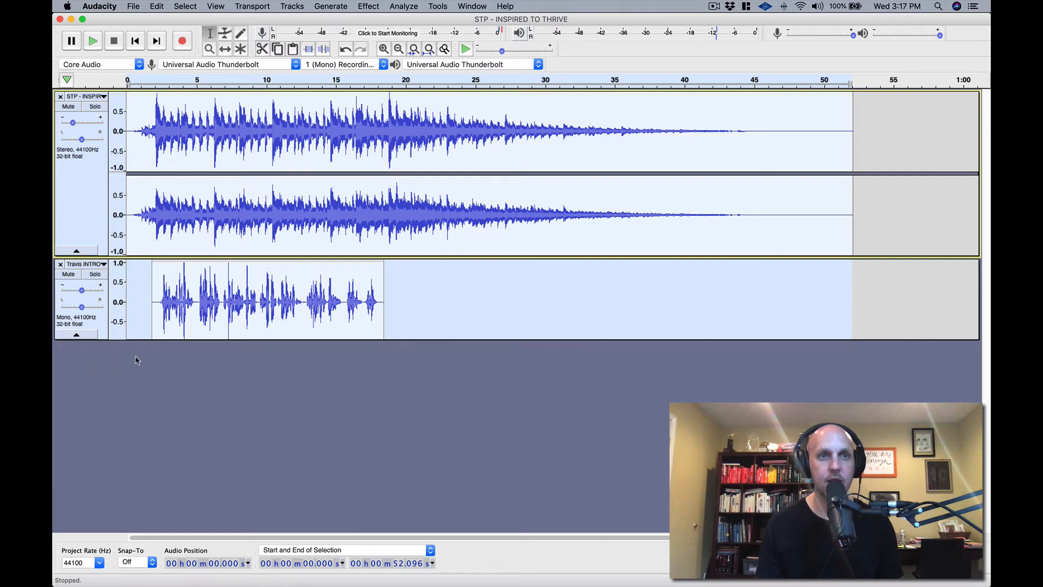
pyautogui.click(134, 6)
pyautogui.moveTo(154, 87)
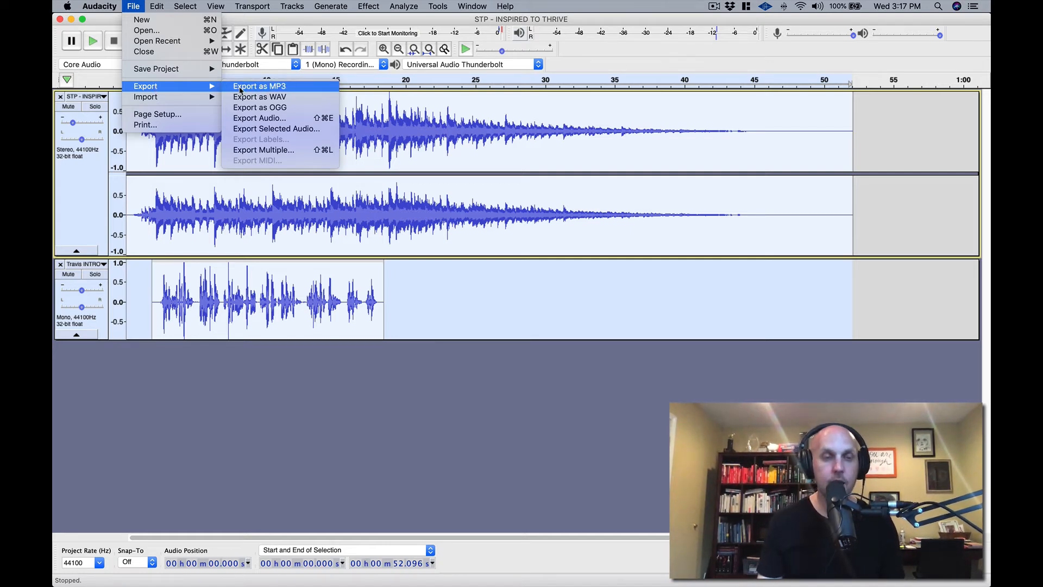
pyautogui.click(239, 86)
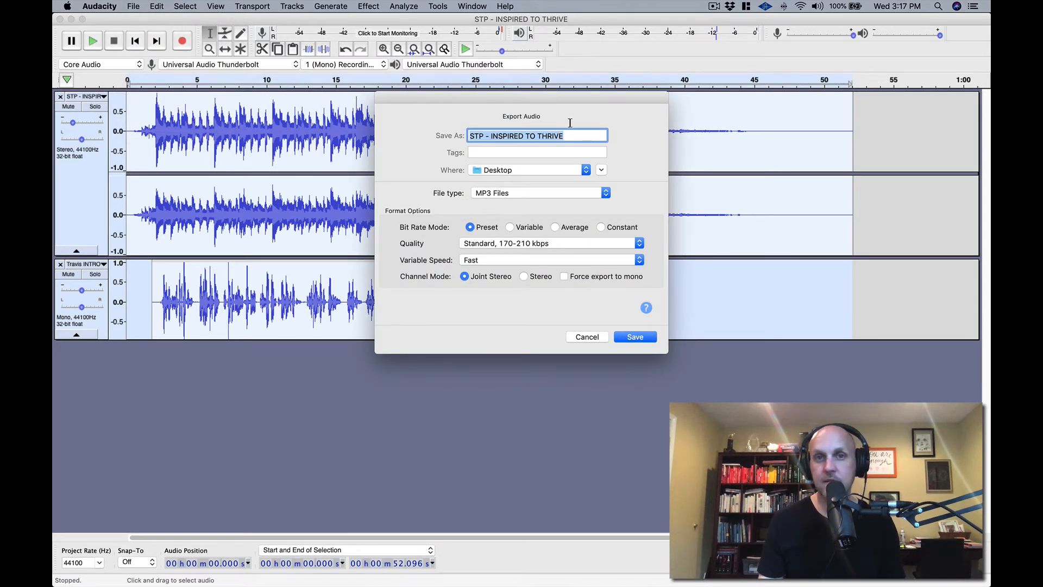
pyautogui.write('ST')
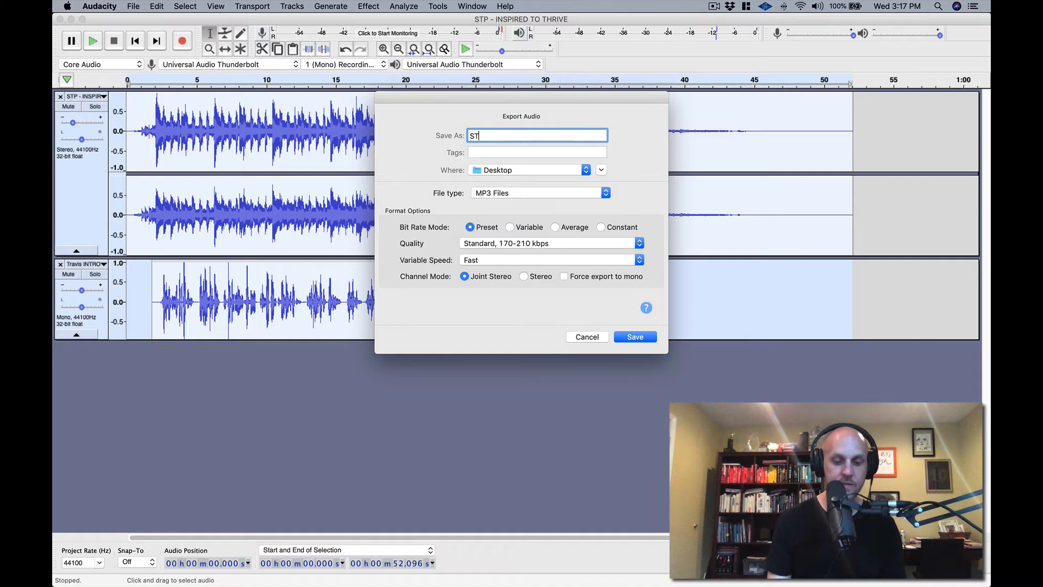
pyautogui.write('P - INTRO')
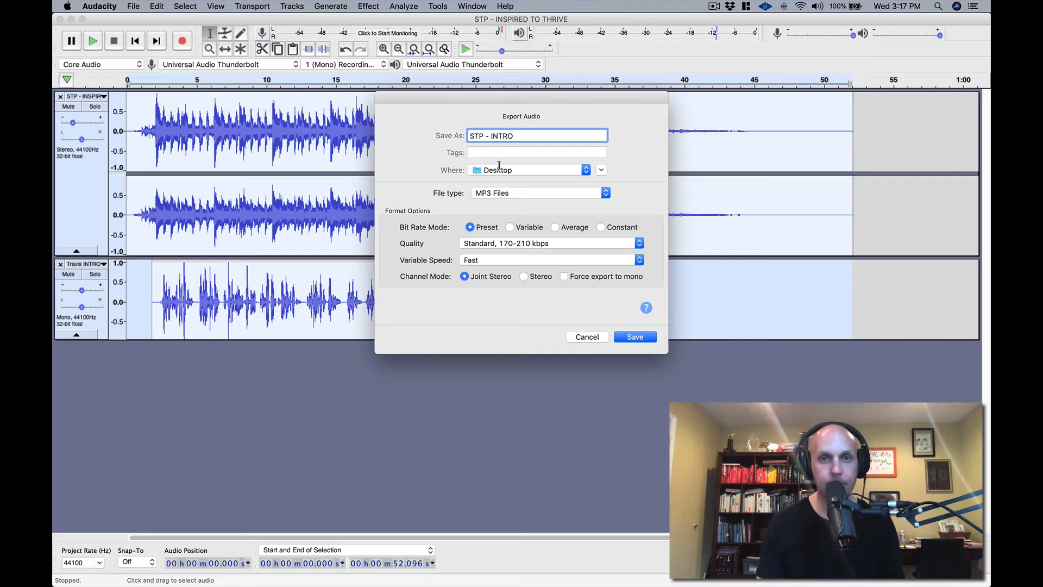
# Set the MP3 quality to Insane, 320 kbps, and save, accepting the stereo mixdown and suppressing its warning in future.
pyautogui.click(472, 245)
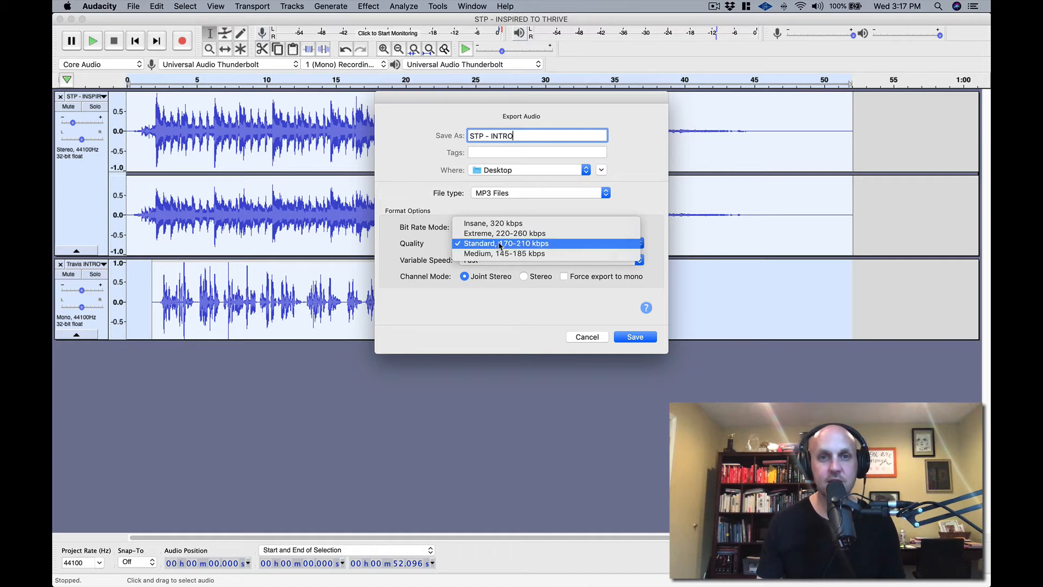
pyautogui.click(496, 243)
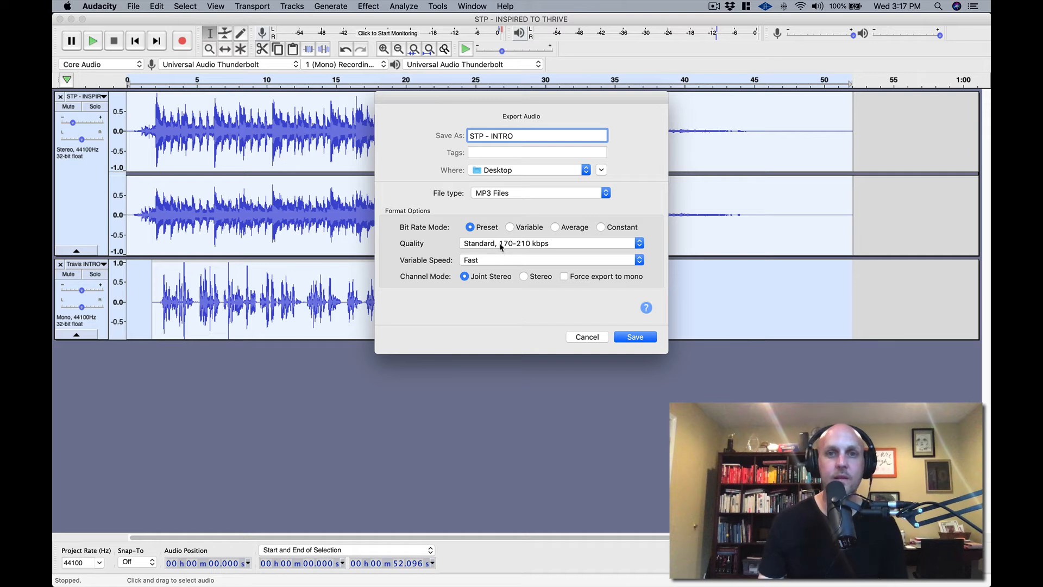
pyautogui.click(500, 246)
pyautogui.click(500, 224)
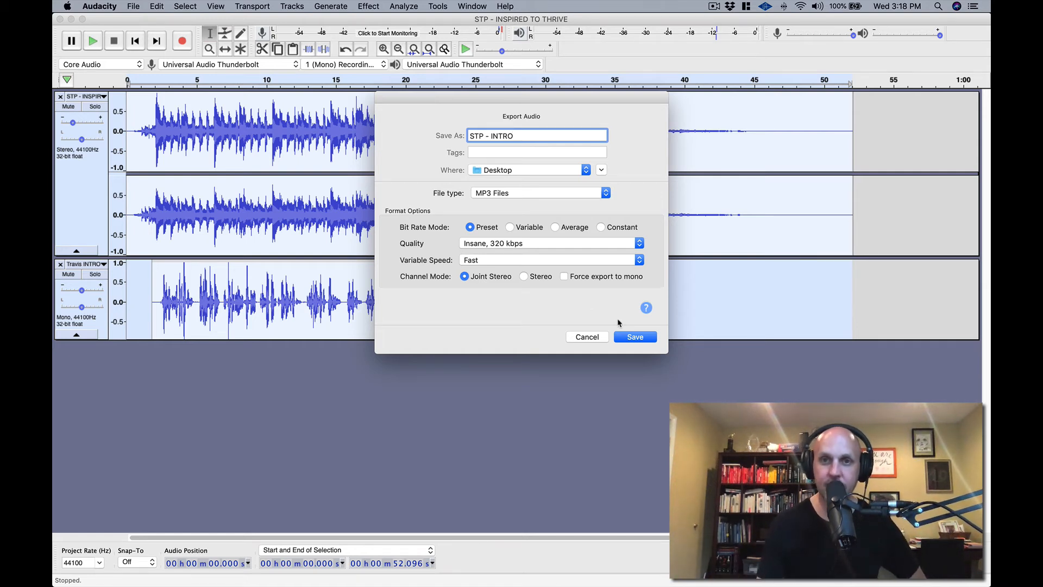
pyautogui.click(644, 336)
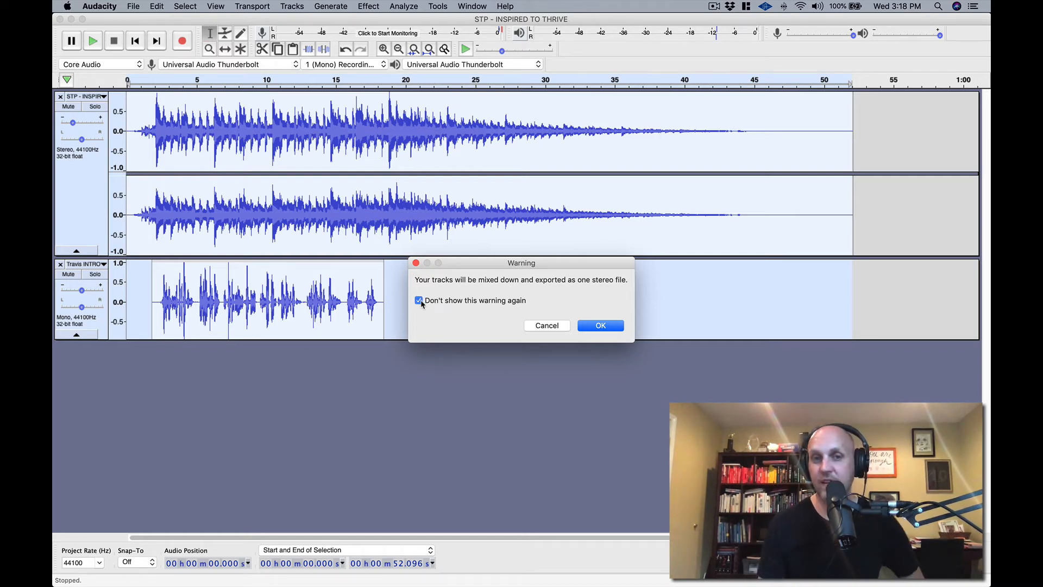
pyautogui.click(600, 325)
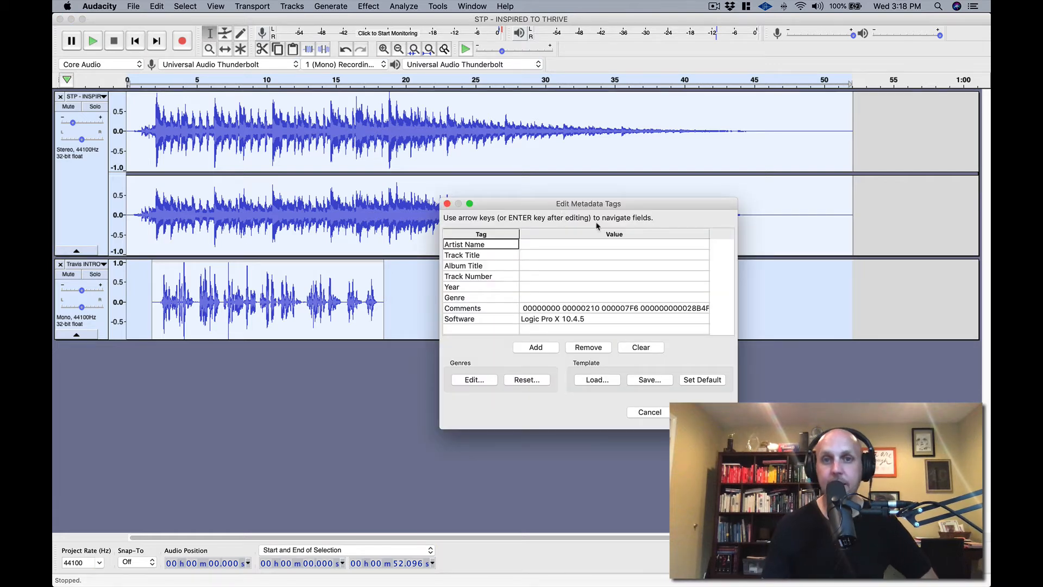
# Set the Artist Name metadata tag to "Shortcut to Podcasting".
pyautogui.click(563, 245)
pyautogui.write('Short')
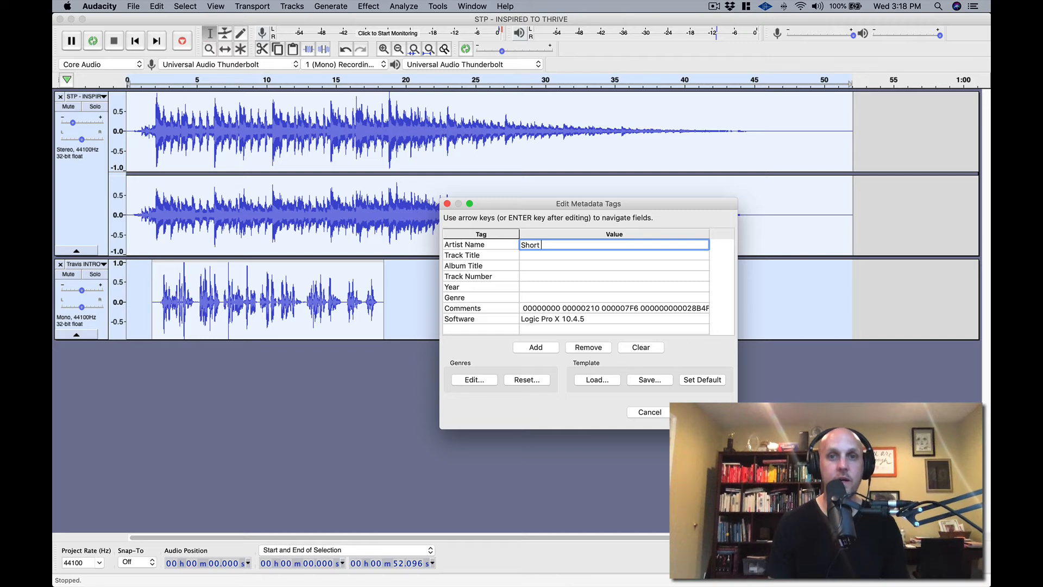
pyautogui.write('cut to Podcastig')
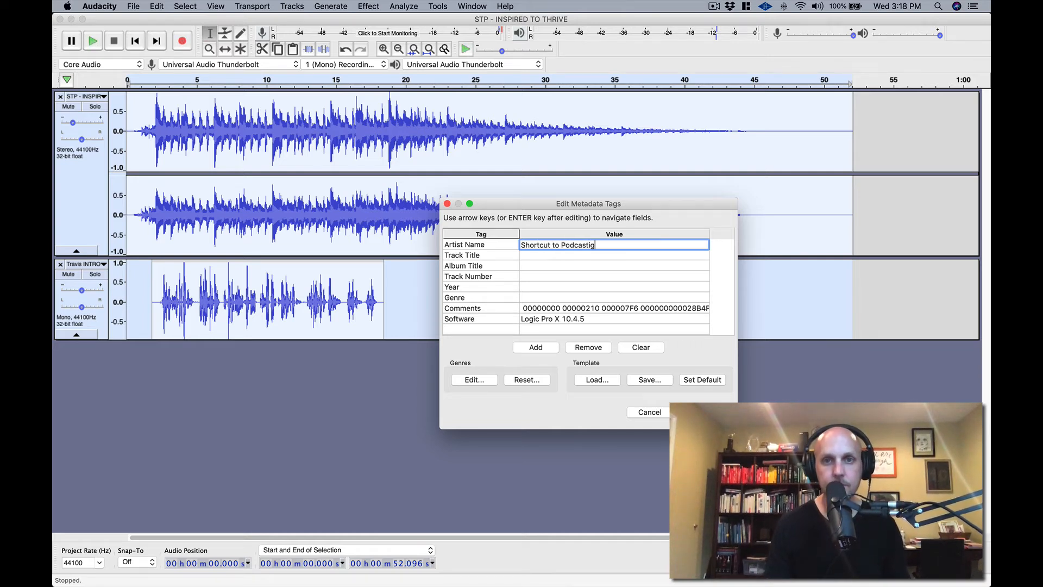
pyautogui.press('Return')
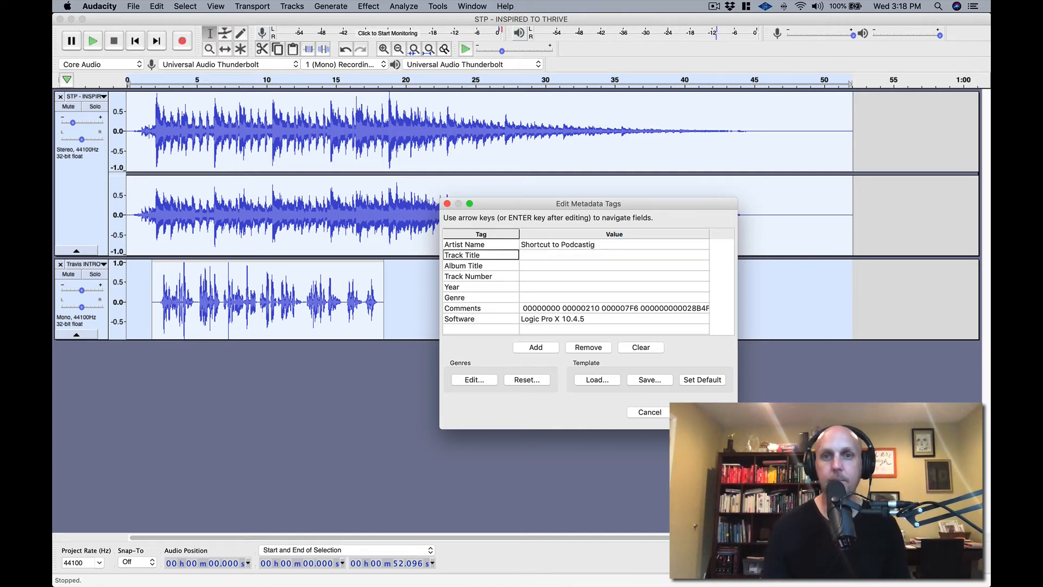
pyautogui.doubleClick(617, 245)
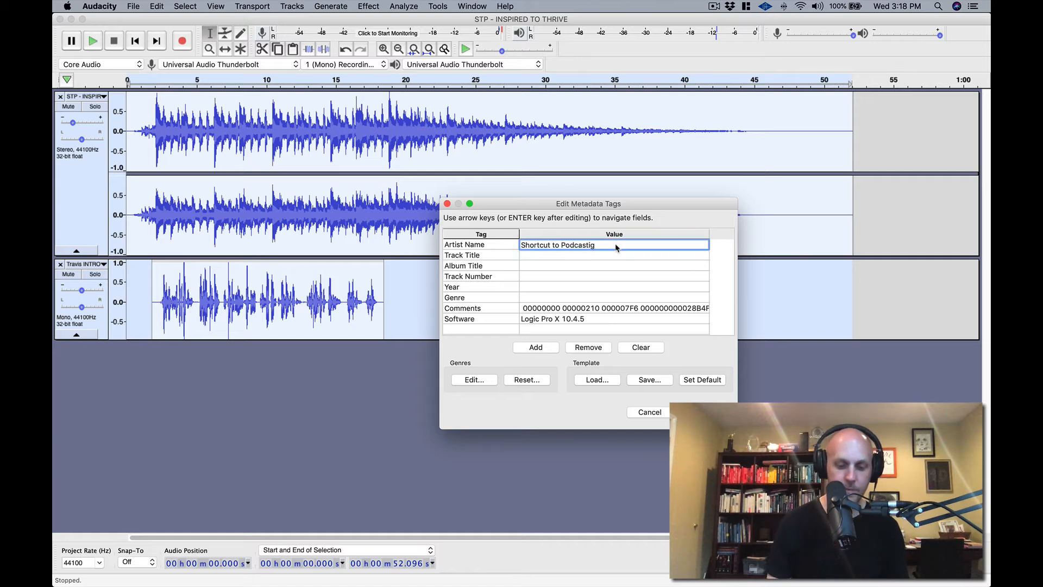
pyautogui.click(534, 266)
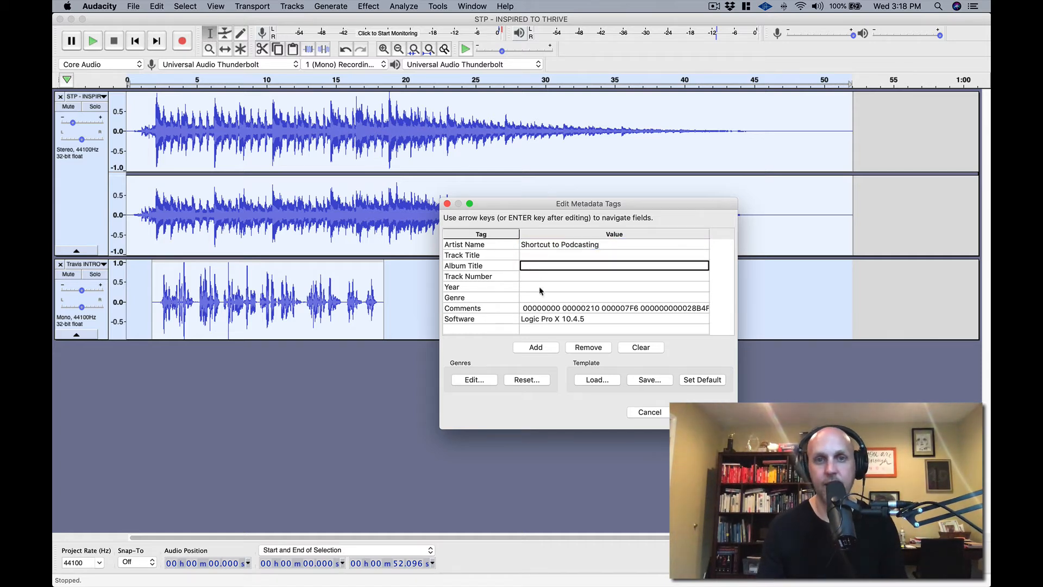
# Set the Year metadata tag to 2019 and accept the tags to complete the MP3 export.
pyautogui.click(525, 287)
pyautogui.click(525, 286)
pyautogui.write('2019')
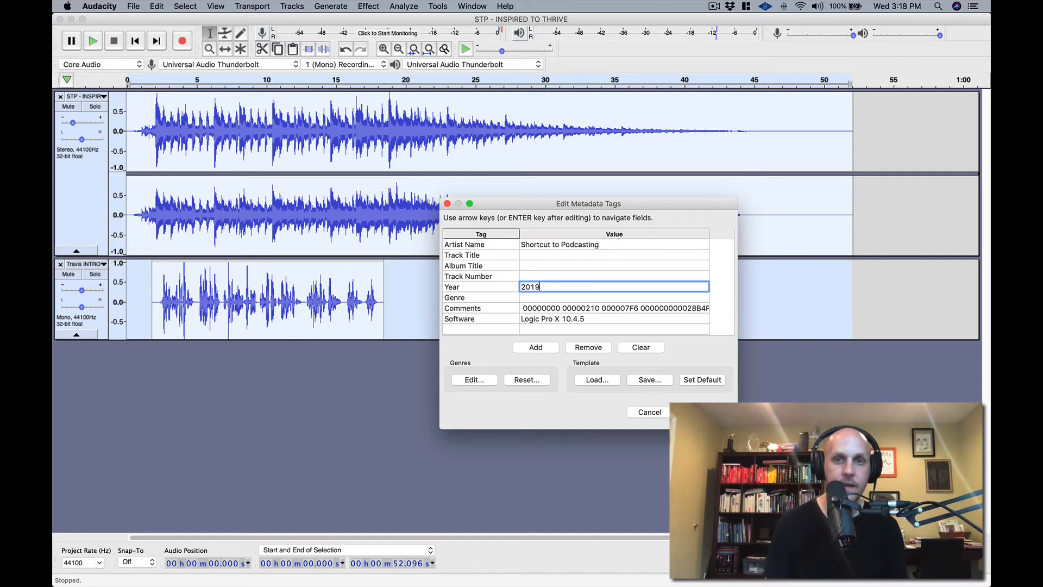
pyautogui.click(535, 311)
pyautogui.click(538, 319)
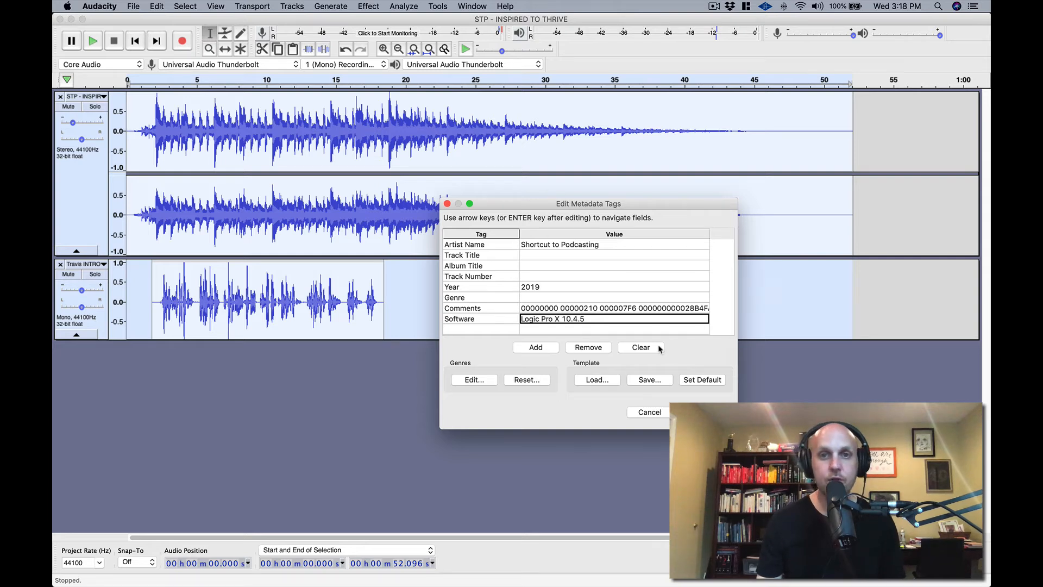
pyautogui.click(703, 413)
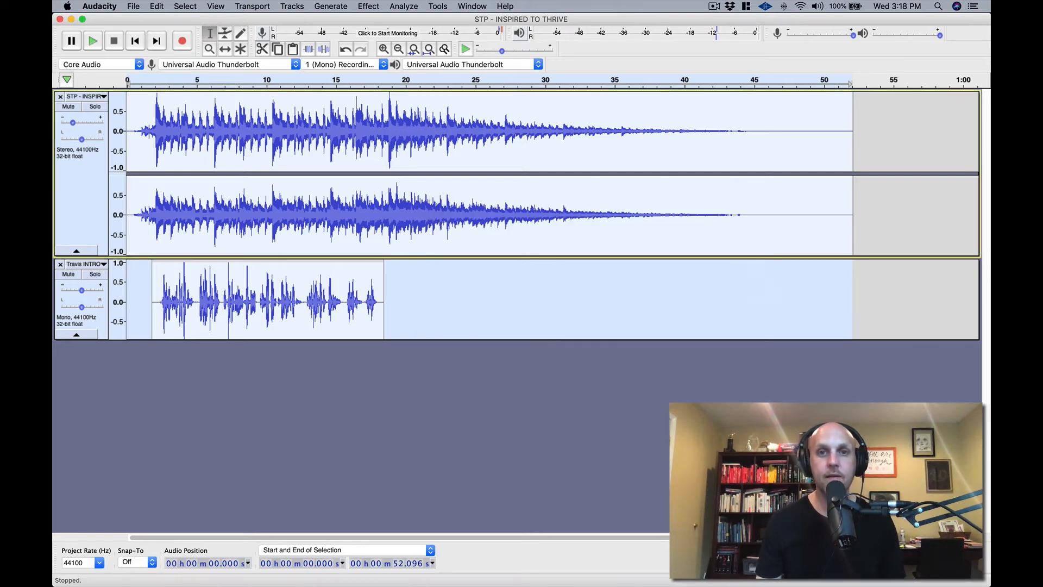
# Mute the original music and voice tracks and import the exported STP - INTRO.mp3 from the Desktop.
pyautogui.click(69, 107)
pyautogui.click(64, 276)
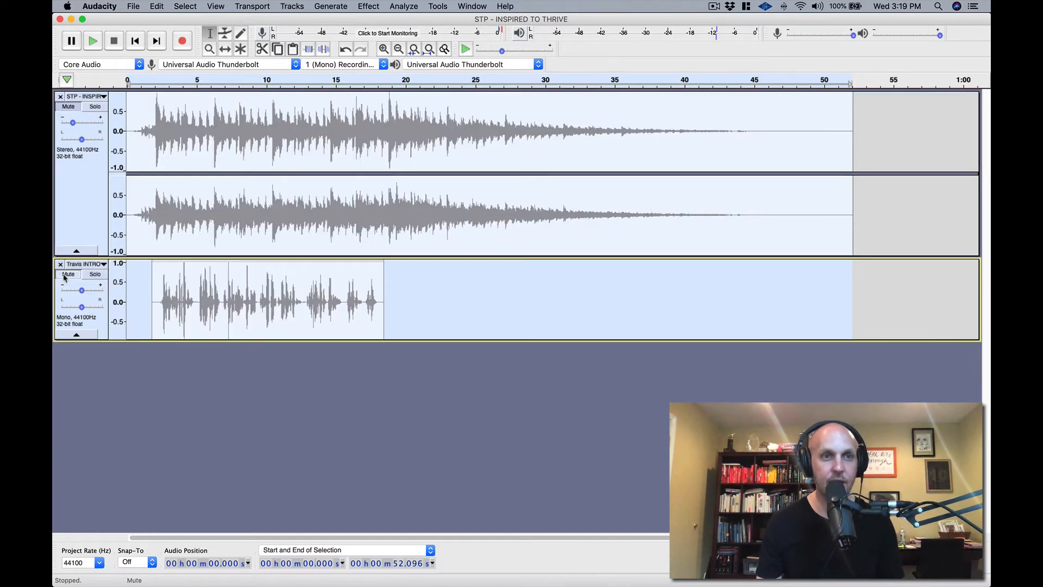
pyautogui.click(132, 6)
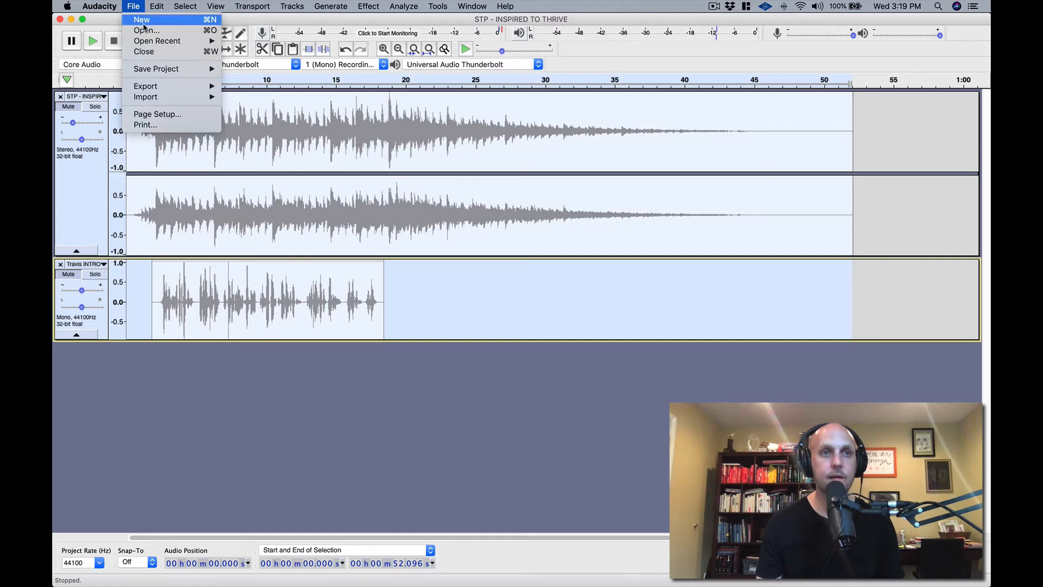
pyautogui.moveTo(156, 97)
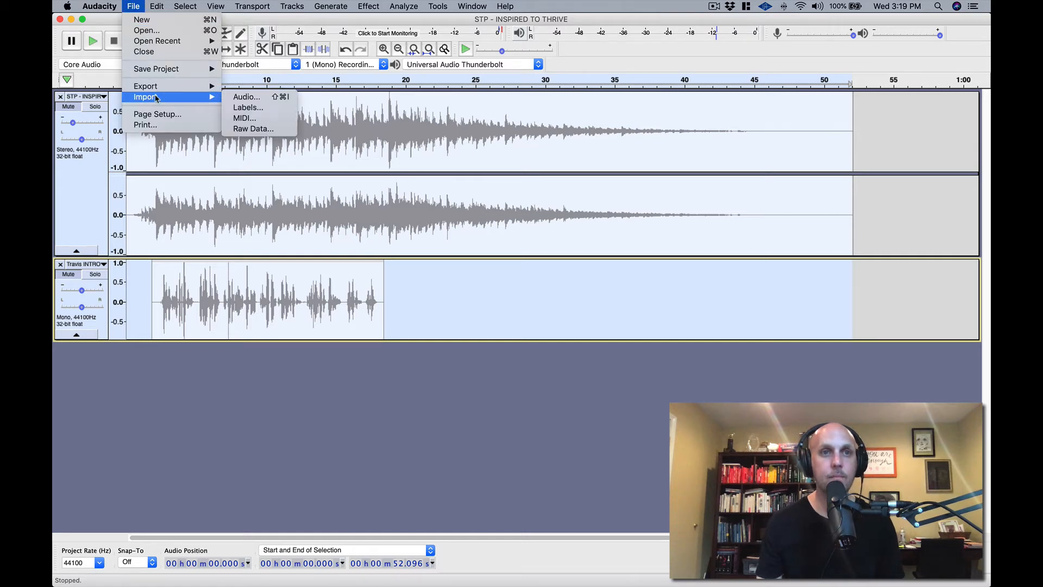
pyautogui.click(236, 97)
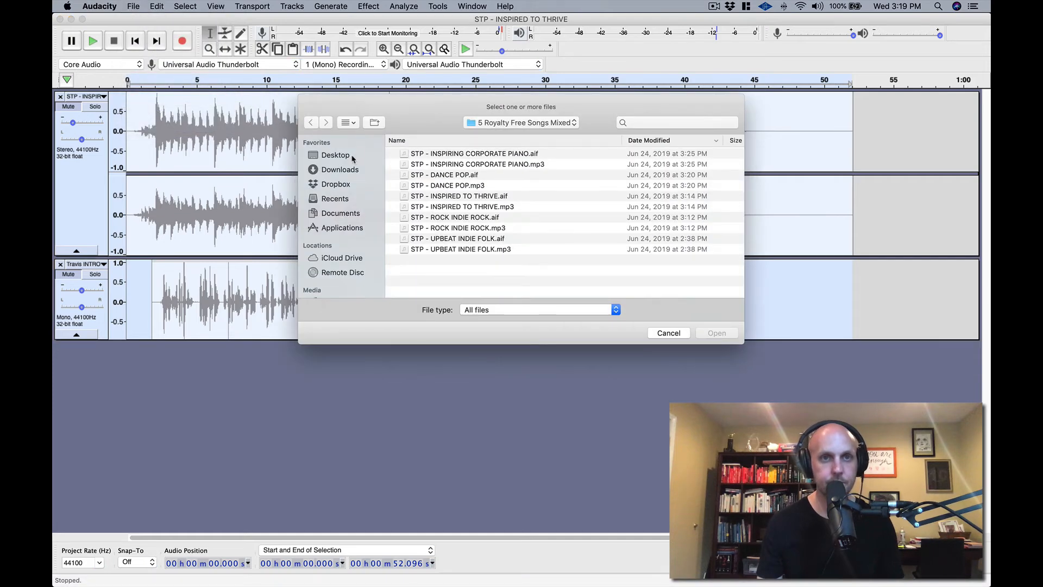
pyautogui.click(350, 156)
pyautogui.click(440, 154)
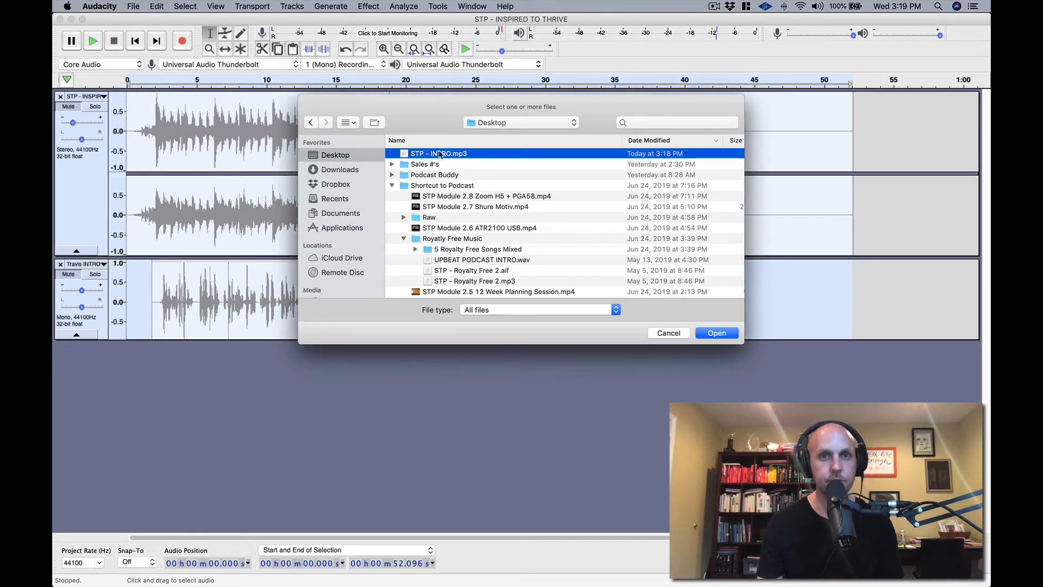
pyautogui.click(726, 332)
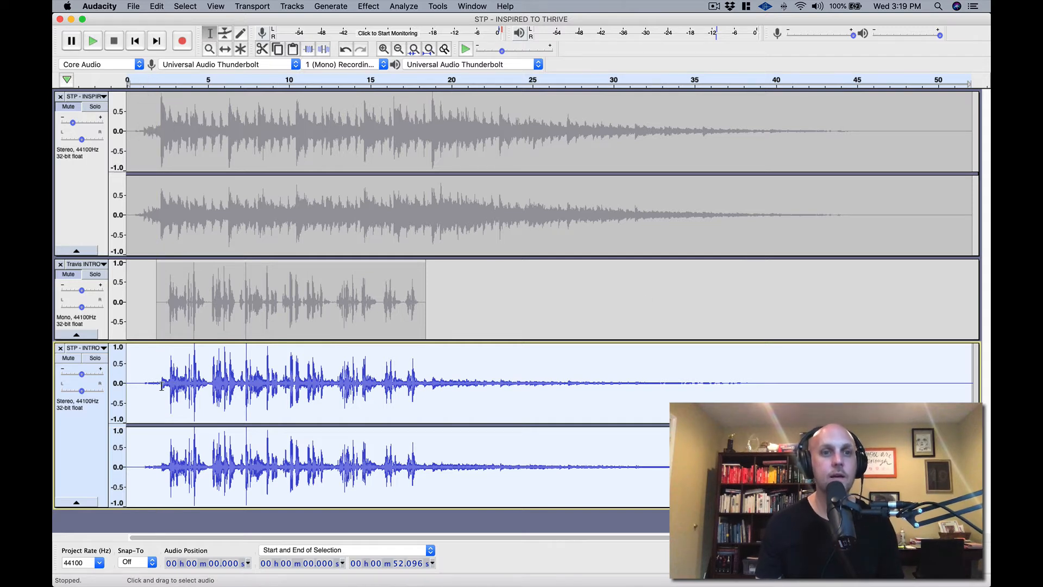
# Play the imported STP - INTRO mix from about 0.2 s to check it, and mute its track.
pyautogui.click(139, 386)
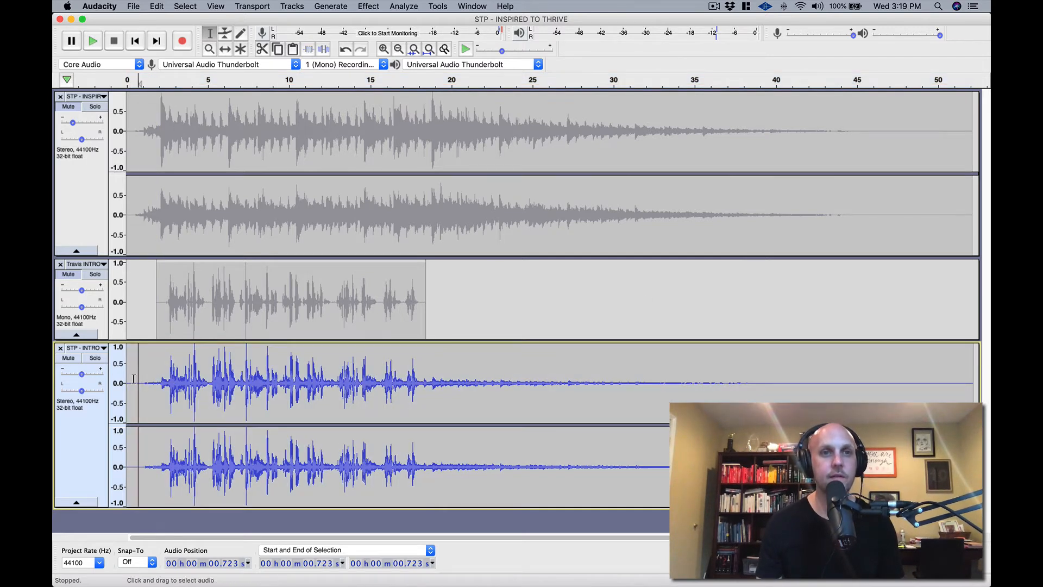
pyautogui.click(130, 98)
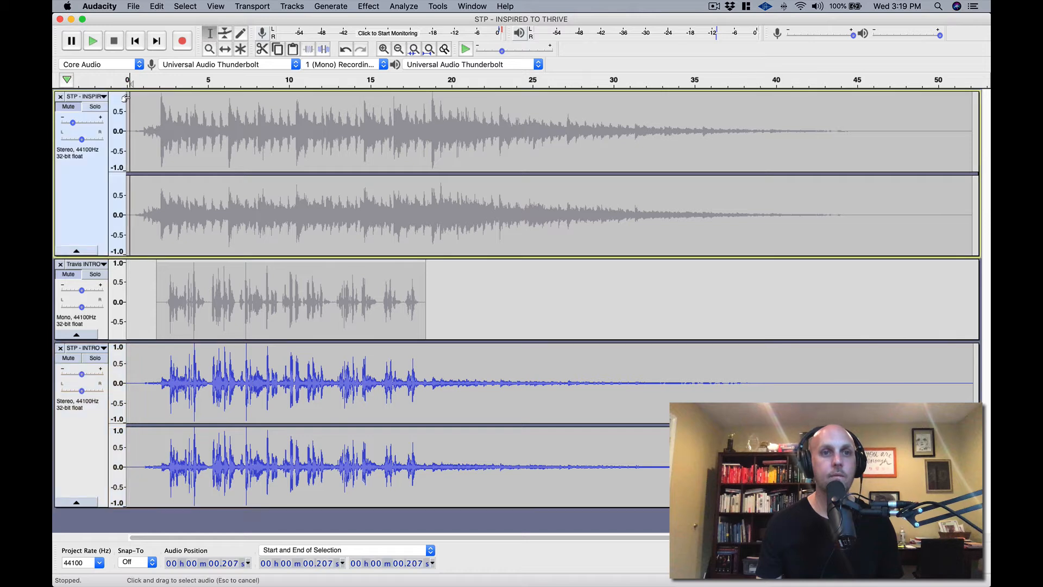
pyautogui.press('space')
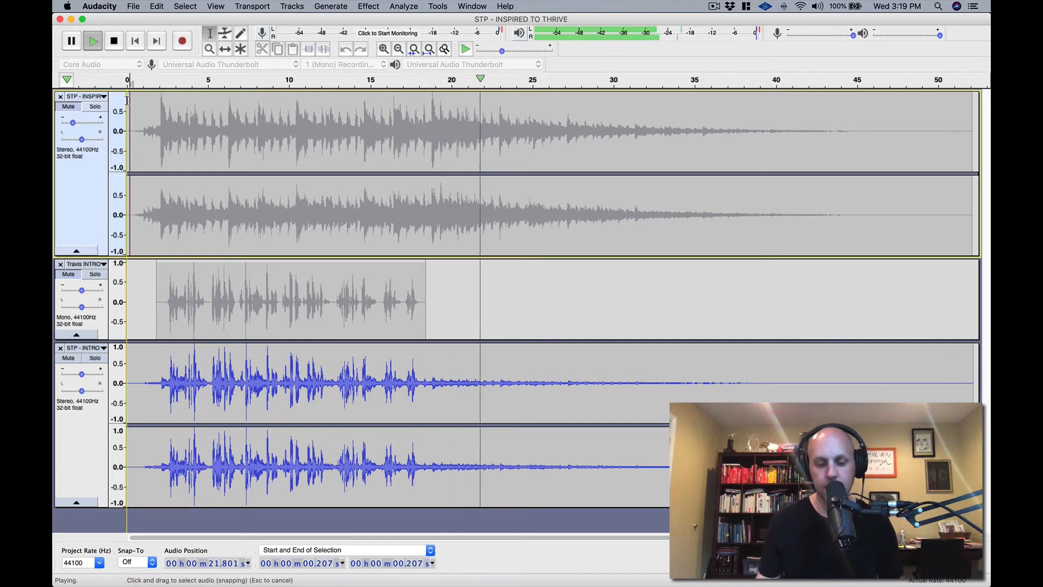
pyautogui.press('space')
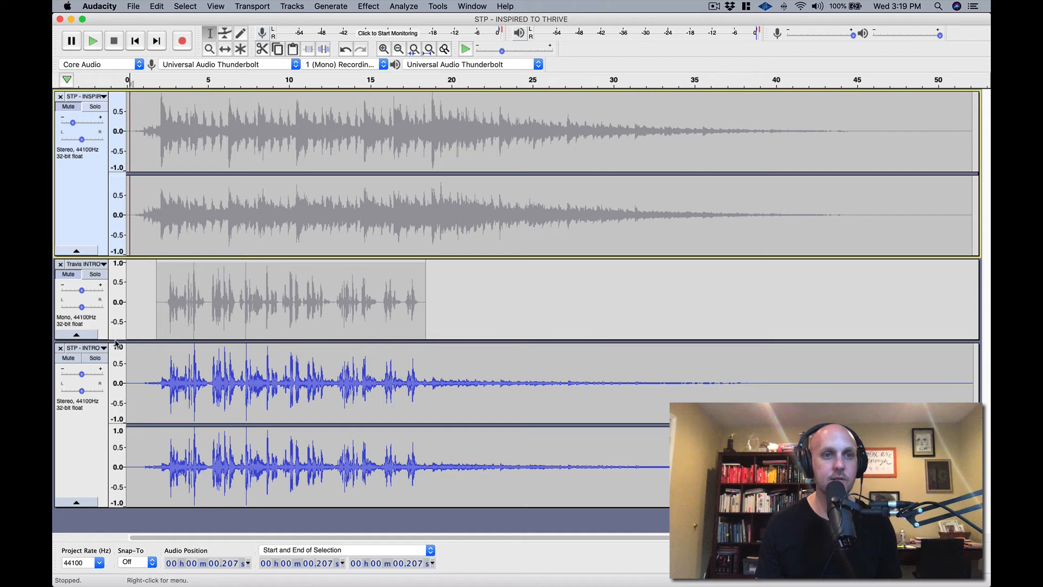
pyautogui.click(68, 358)
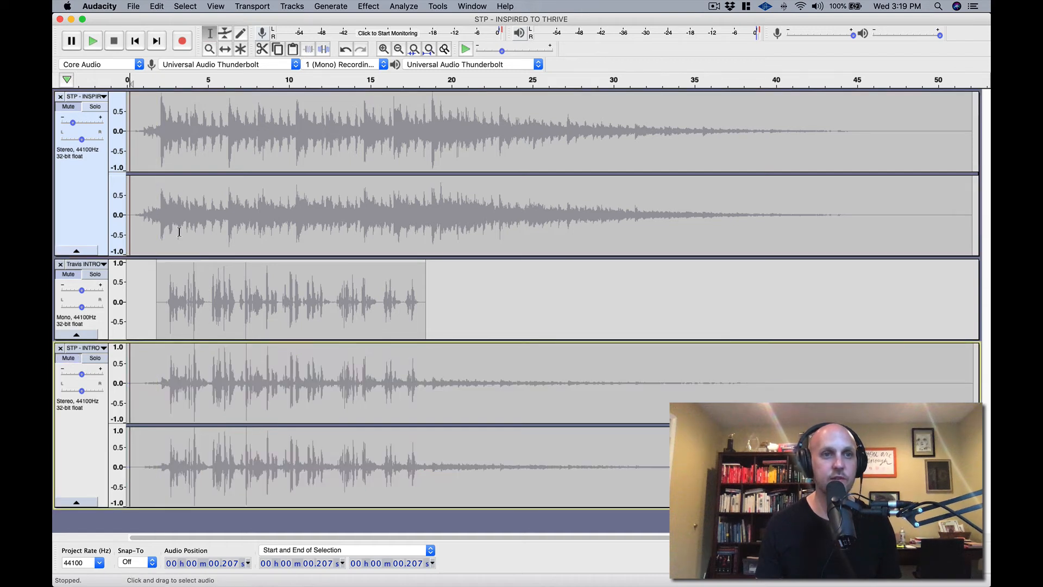
pyautogui.click(134, 6)
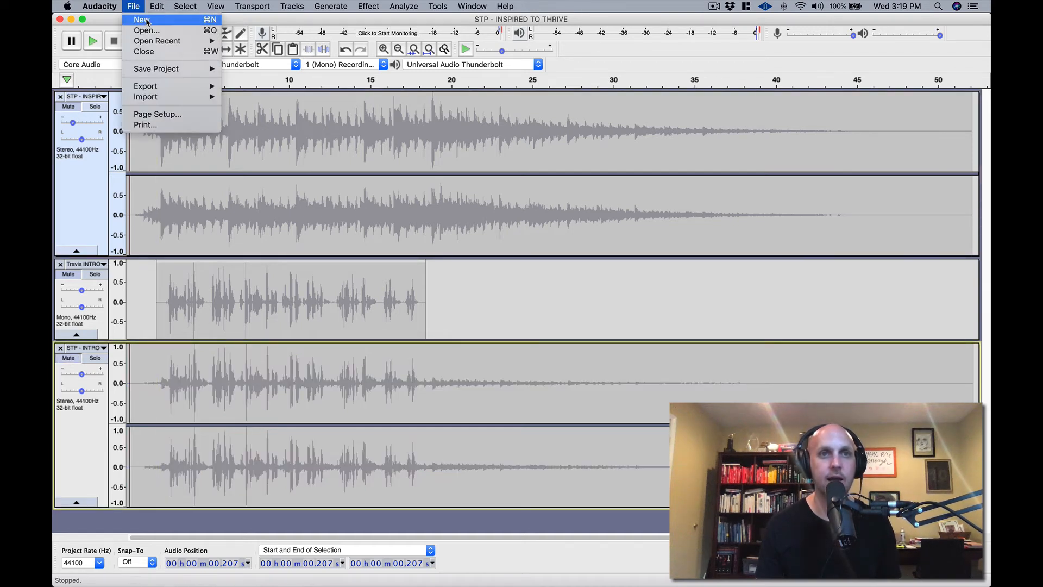
pyautogui.click(147, 22)
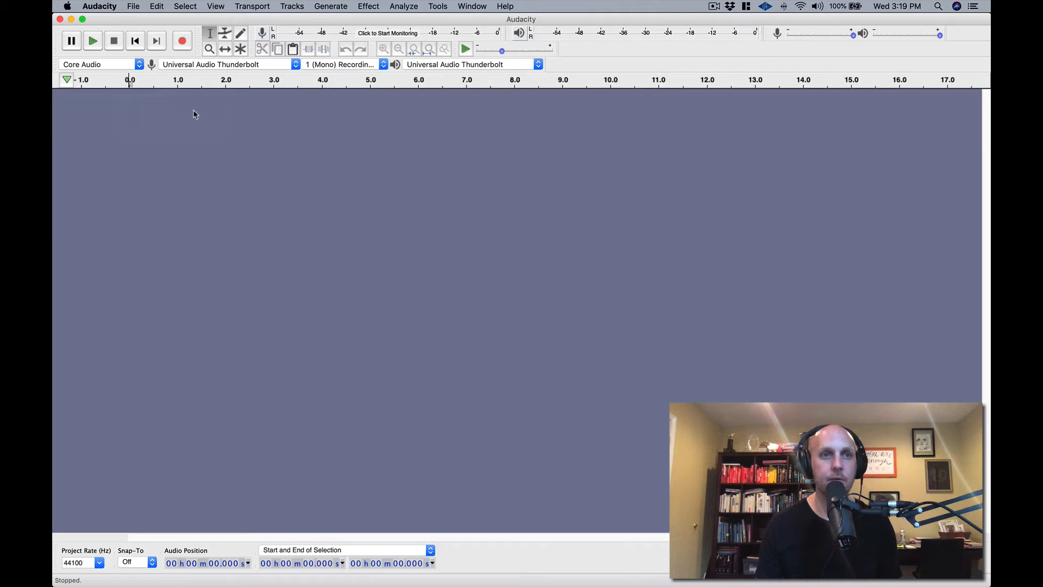
pyautogui.click(60, 19)
# Add a new mono audio track below the imported STP - INTRO mix.
pyautogui.click(133, 6)
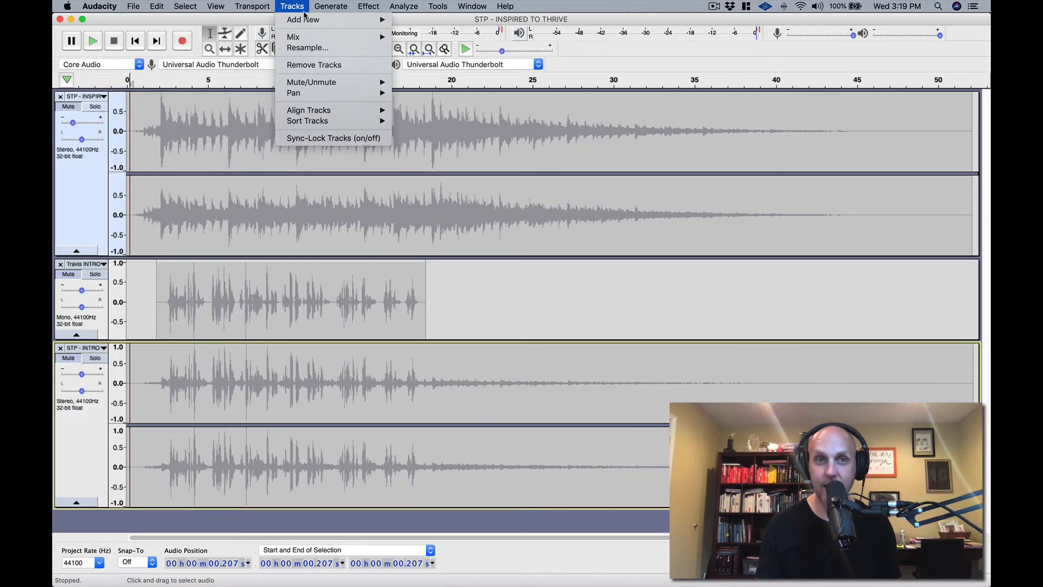
pyautogui.moveTo(306, 21)
pyautogui.click(424, 23)
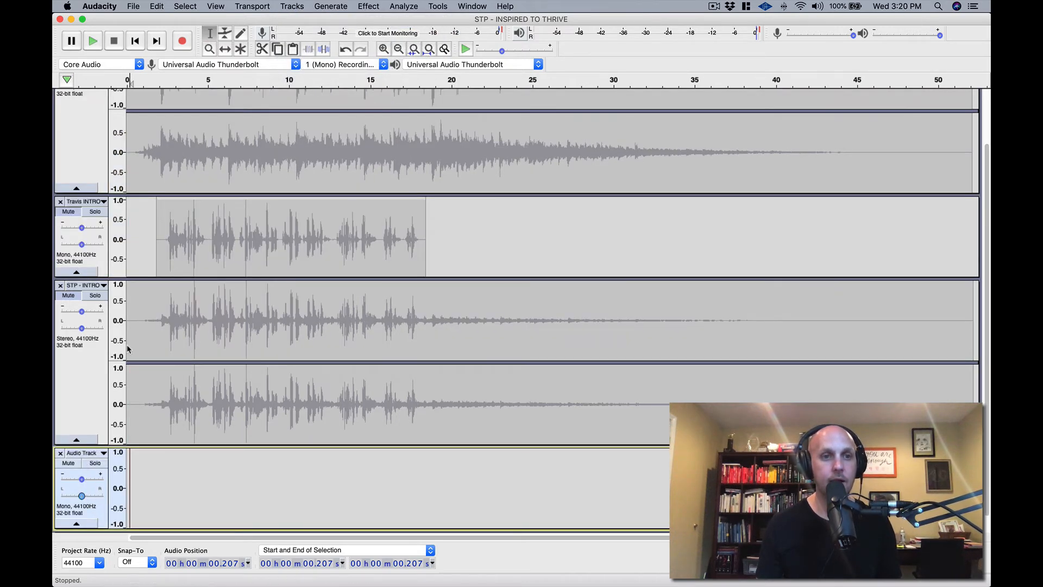
# Stop a first test recording and record about 24 s of speech on the new mono track, starting at about 14.1 s.
pyautogui.click(131, 114)
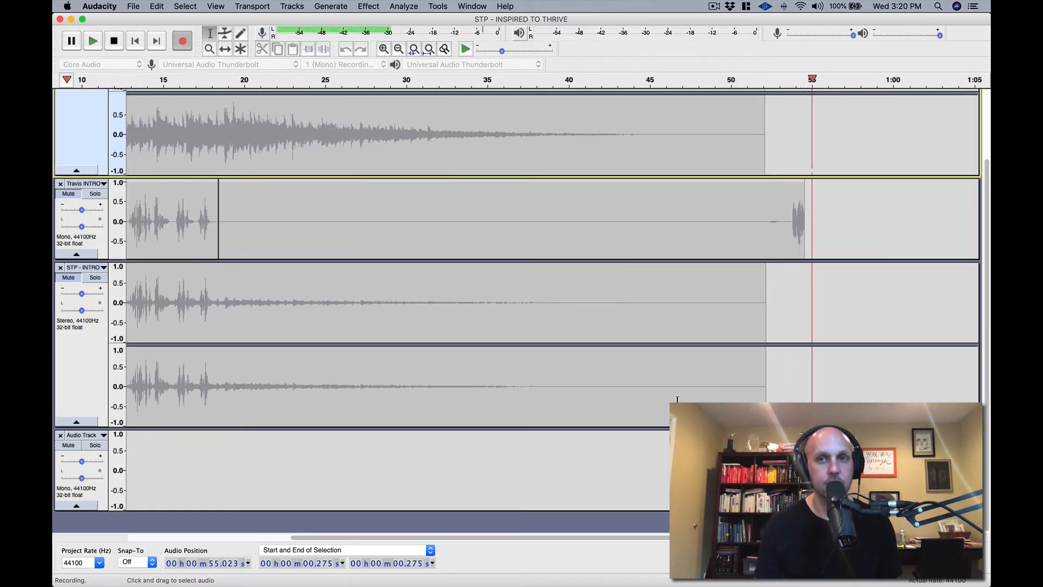
pyautogui.press('space')
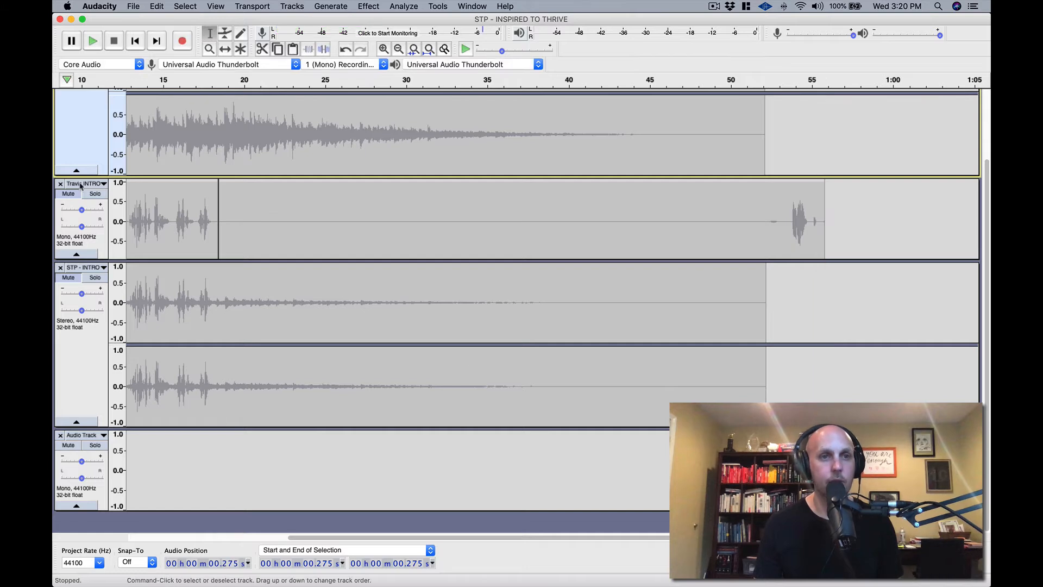
pyautogui.click(148, 470)
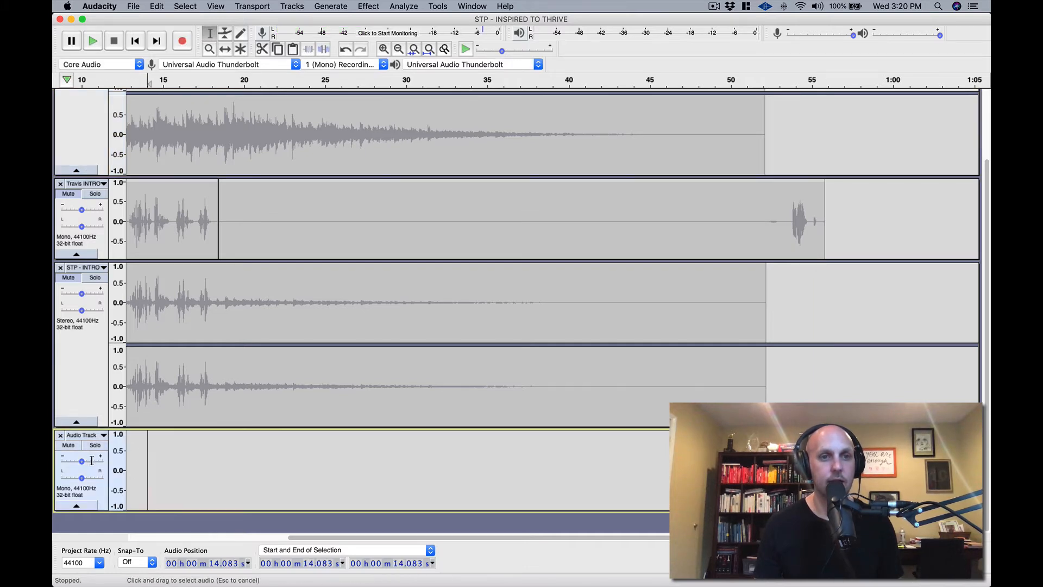
pyautogui.click(182, 40)
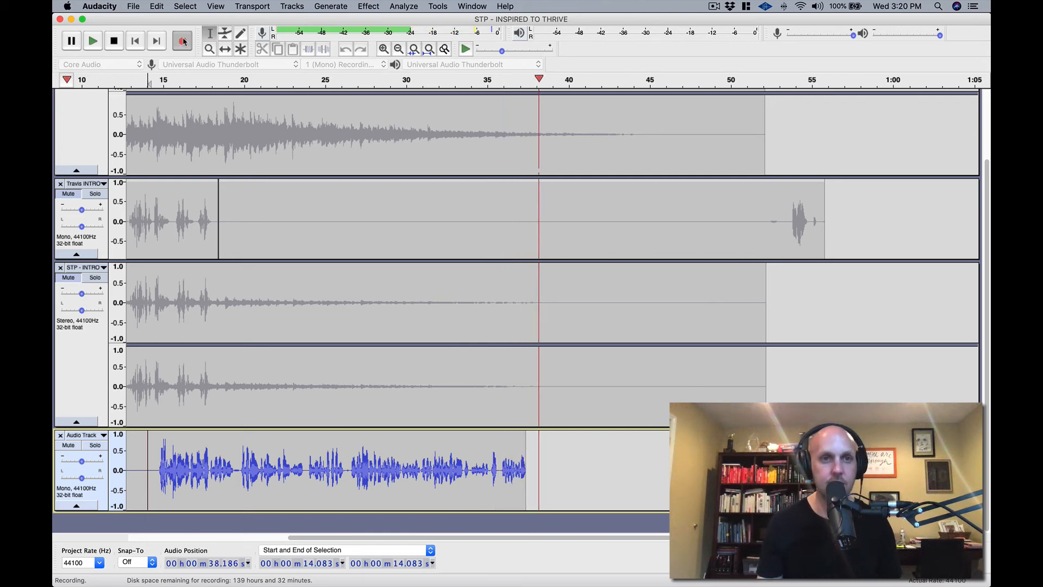
pyautogui.press('space')
# Unmute the imported STP - INTRO track so it plays together with the new speech recording.
pyautogui.hscroll(-10, 182, 265)
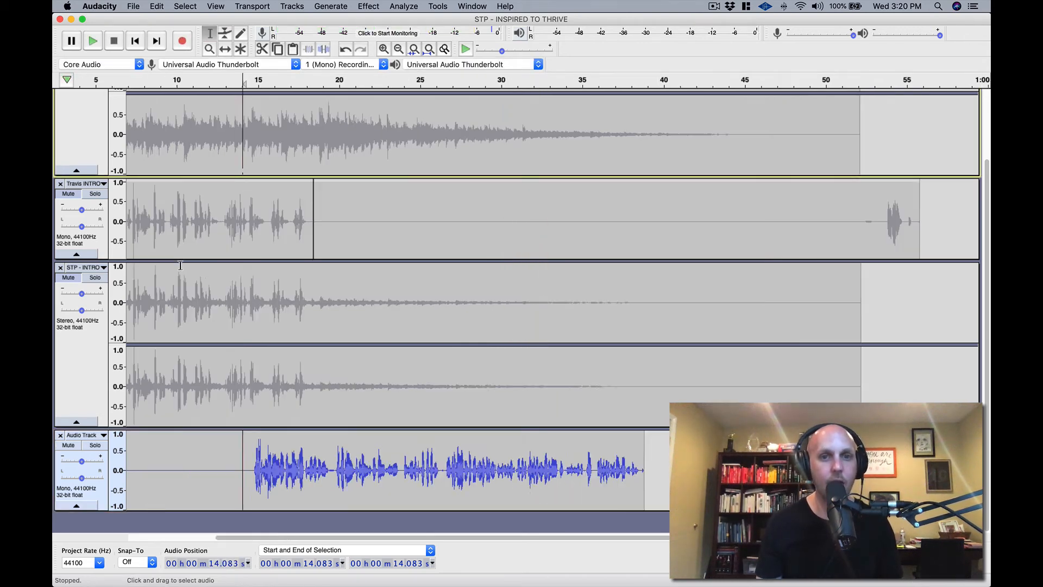
pyautogui.scroll(3, 107, 237)
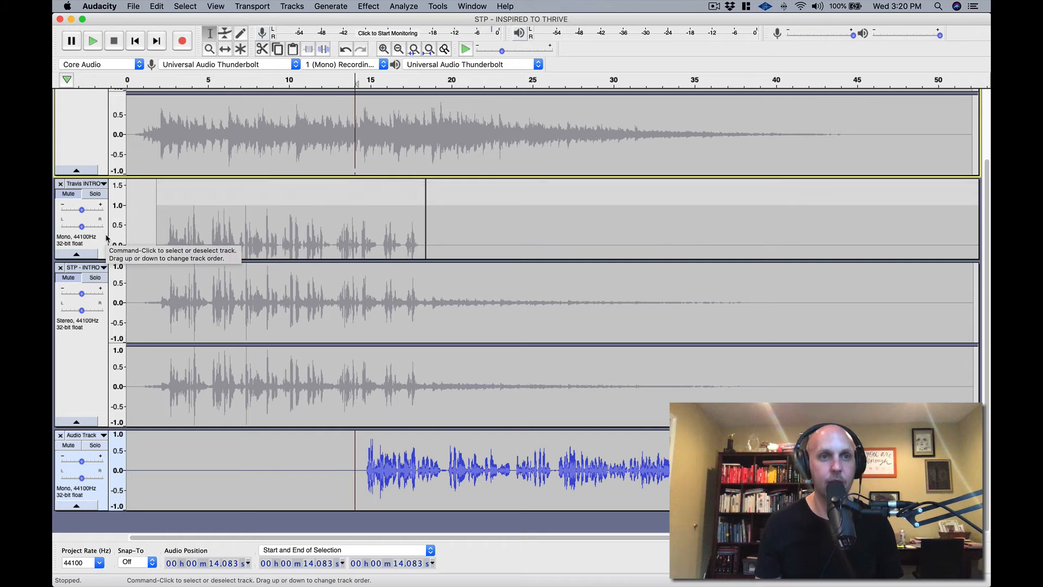
pyautogui.scroll(5, 100, 215)
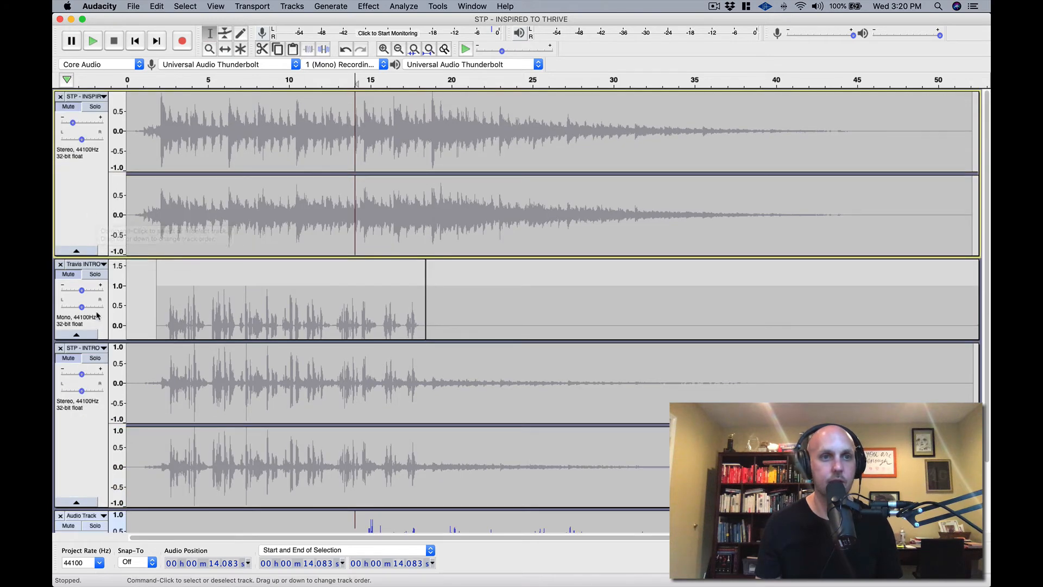
pyautogui.scroll(-4, 100, 321)
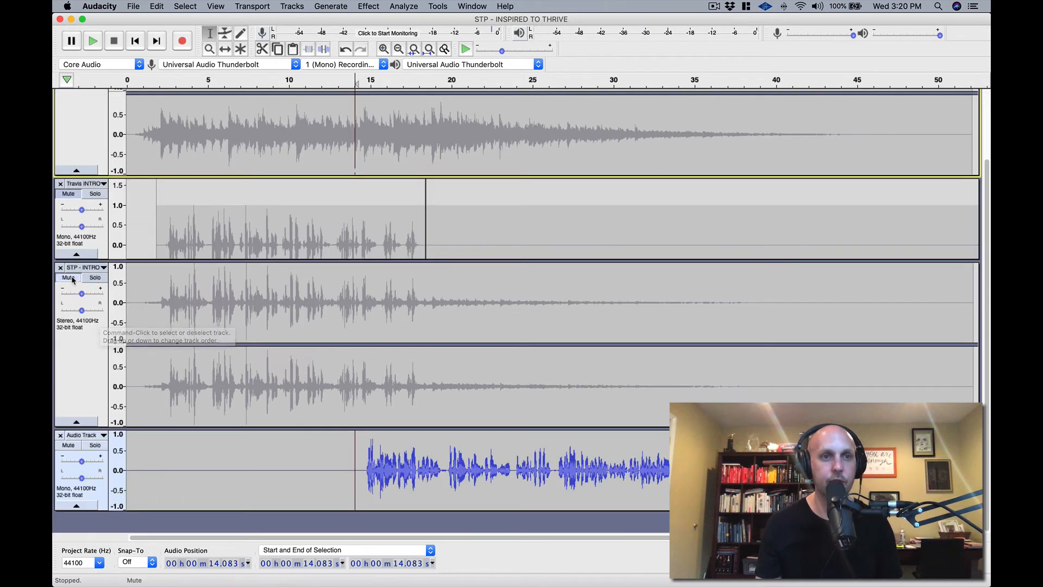
pyautogui.click(73, 279)
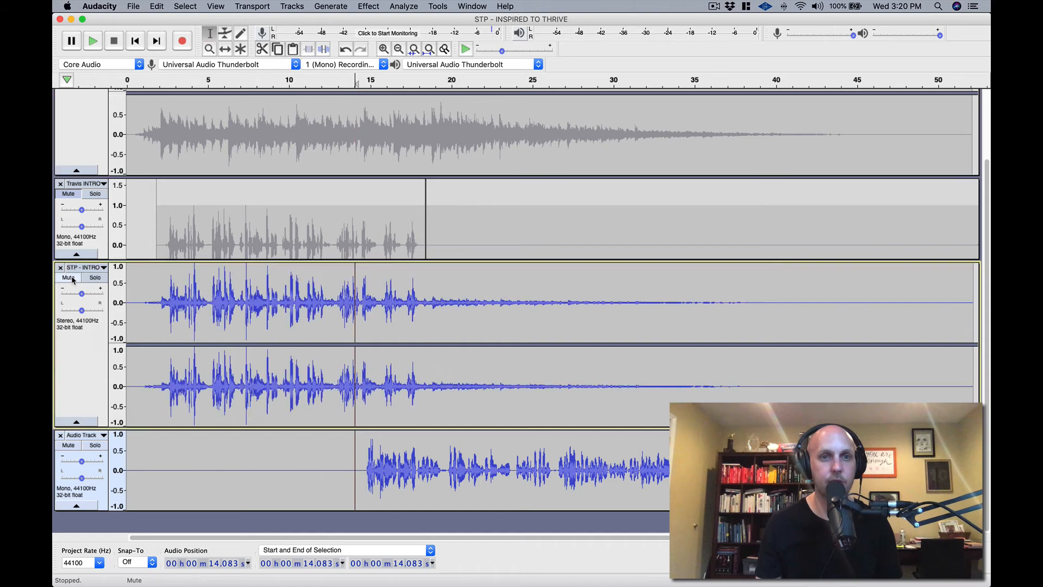
# Delete the empty stretch before the recorded speech and shift the speech clip to start at about 21 s.
pyautogui.click(362, 477)
pyautogui.moveTo(130, 476); pyautogui.dragTo(69, 477)
pyautogui.press('Delete')
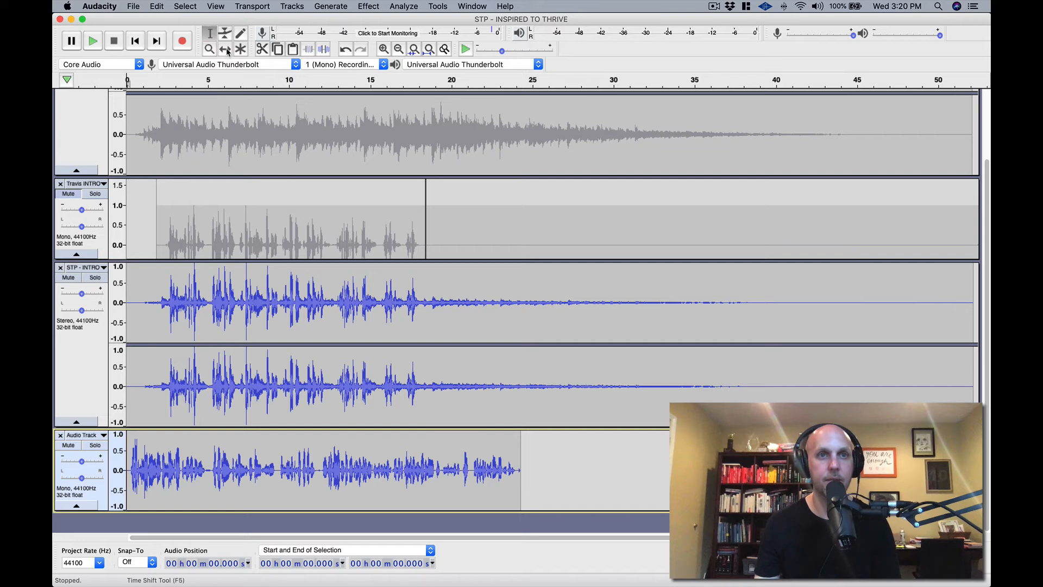
pyautogui.moveTo(215, 468); pyautogui.dragTo(551, 472)
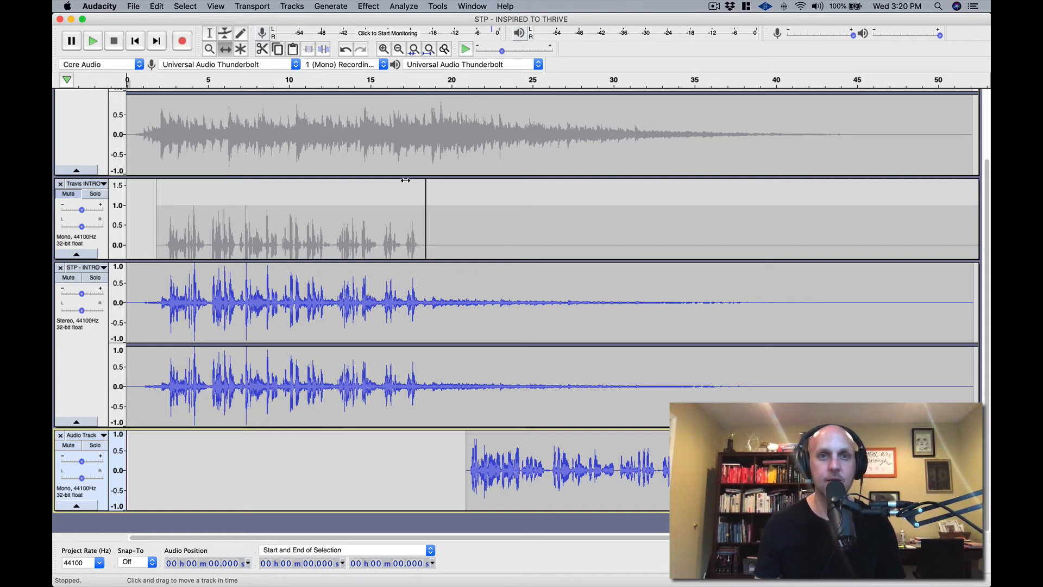
# Play the project from about 16.7 s to check the transition from the intro mix into the recorded speech.
pyautogui.click(398, 81)
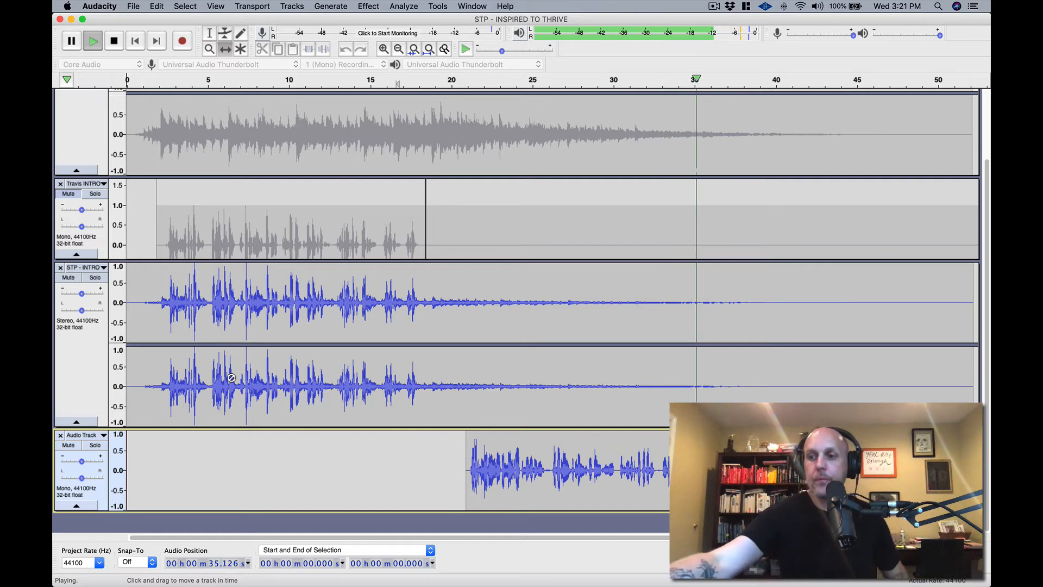
pyautogui.press('space')
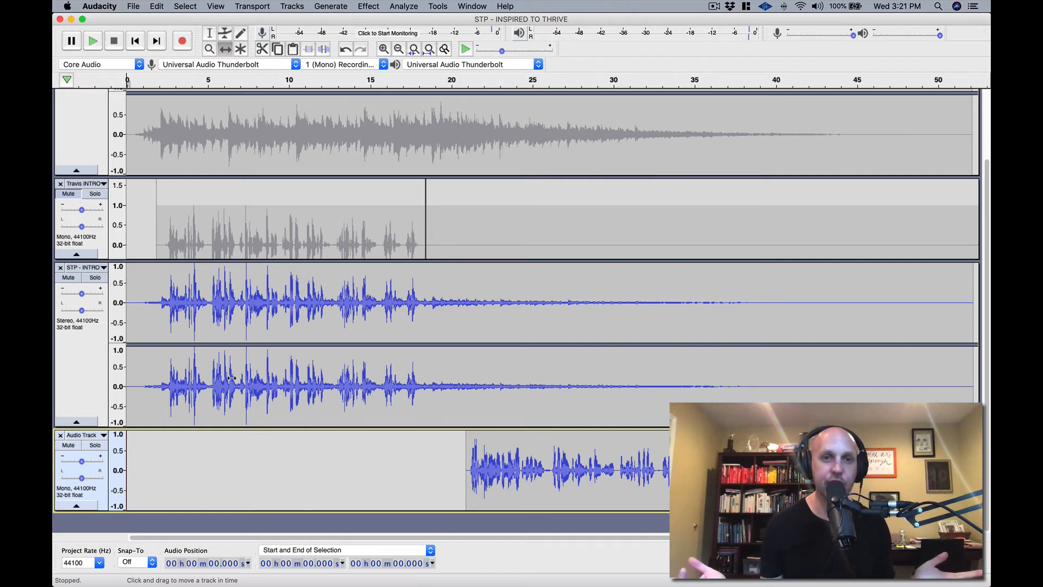
pyautogui.hscroll(1, 458, 357)
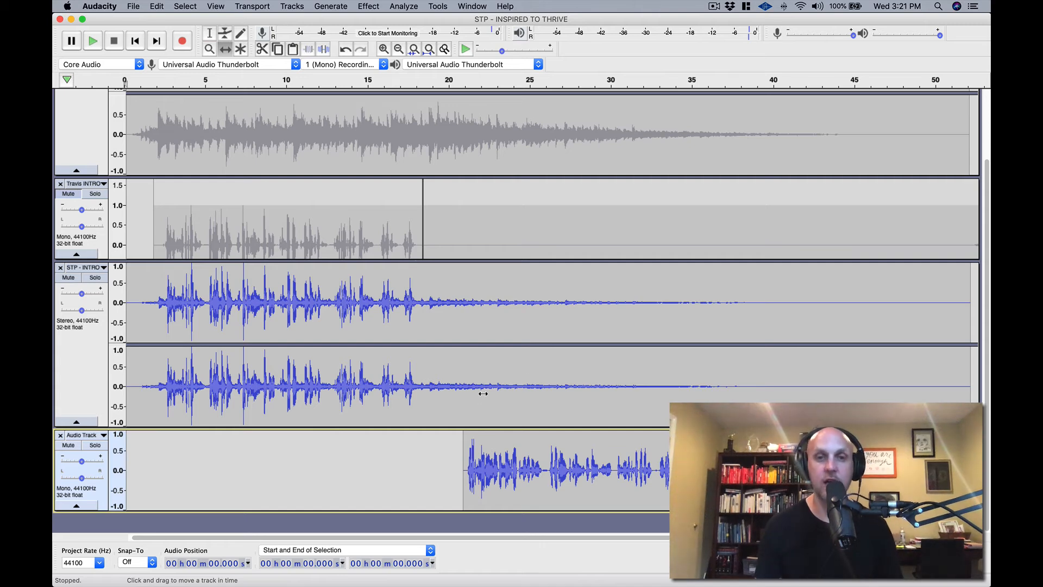
pyautogui.hscroll(-1, 440, 392)
# Remove the muted original STP - INSPIRED TO THRIVE music track from the project.
pyautogui.scroll(3, 353, 358)
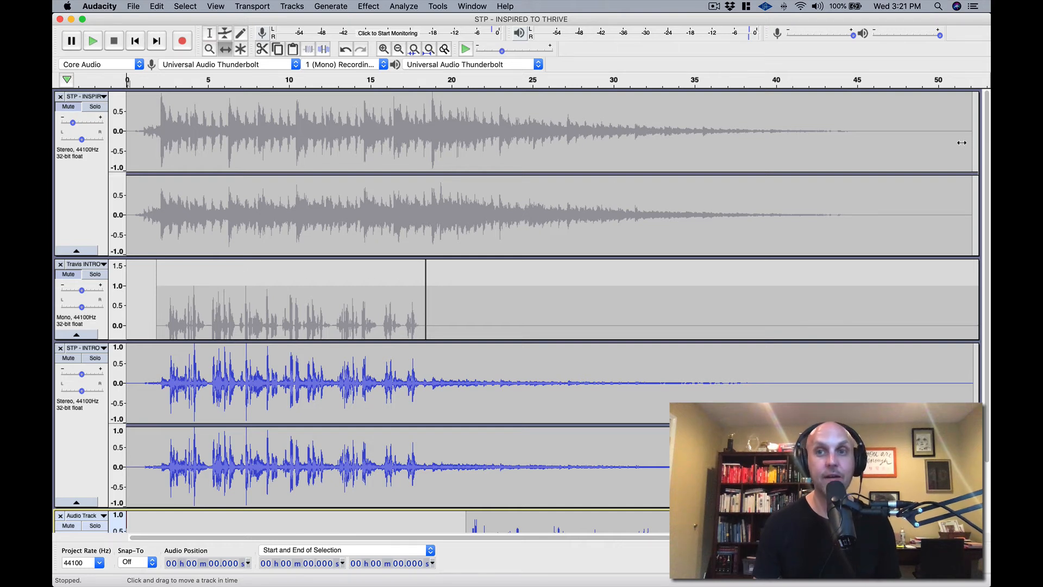
pyautogui.scroll(5, 65, 106)
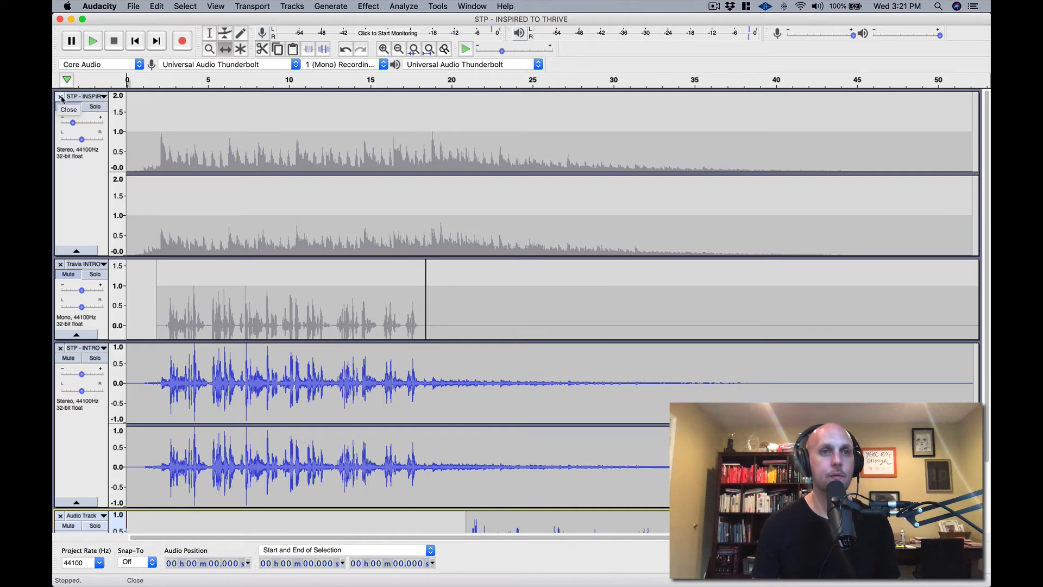
pyautogui.click(61, 96)
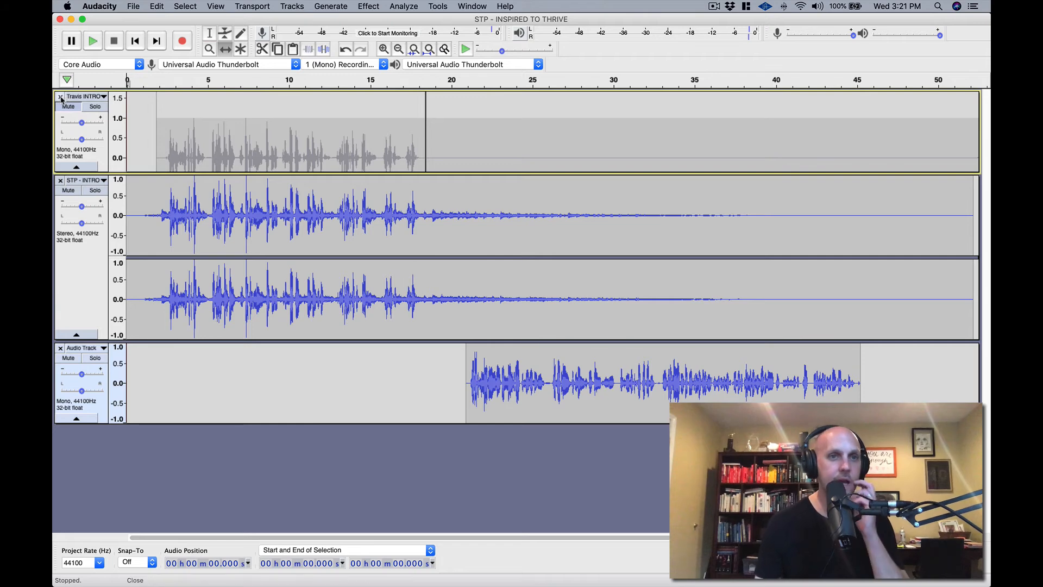
# Remove the voice intro, STP - INTRO and recorded speech tracks so the project is empty.
pyautogui.click(60, 97)
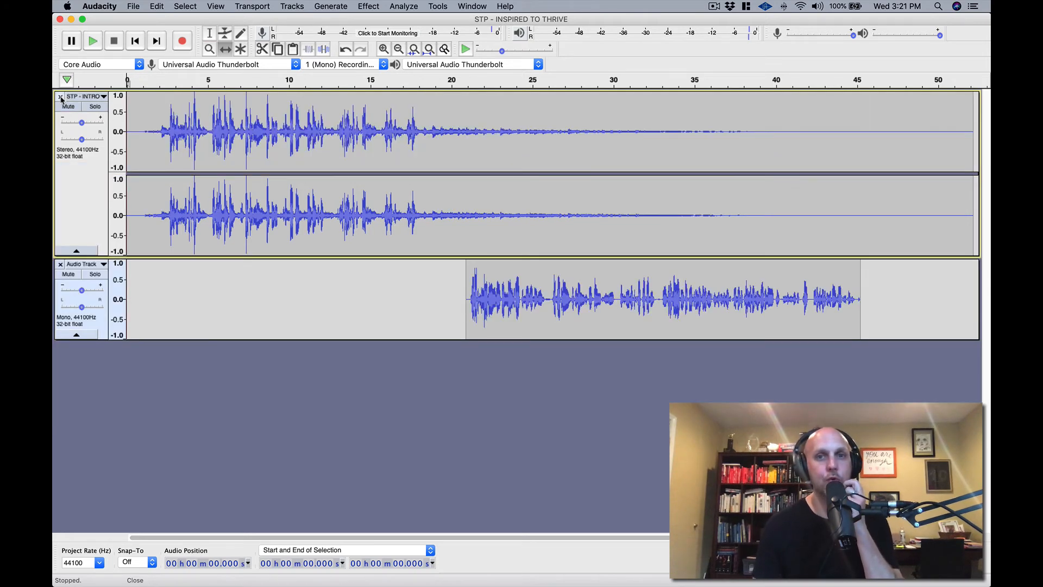
pyautogui.click(61, 97)
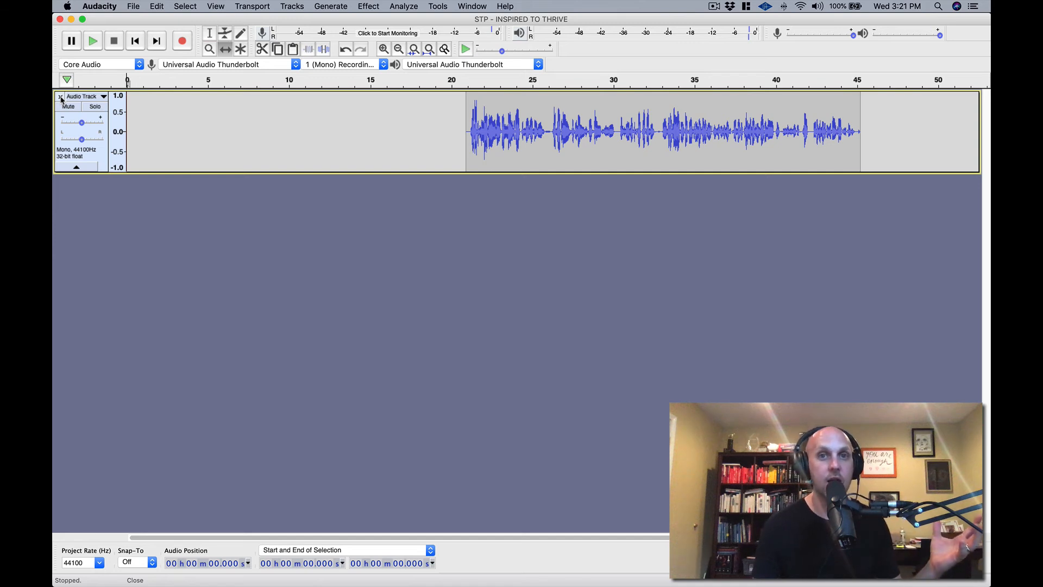
pyautogui.click(61, 97)
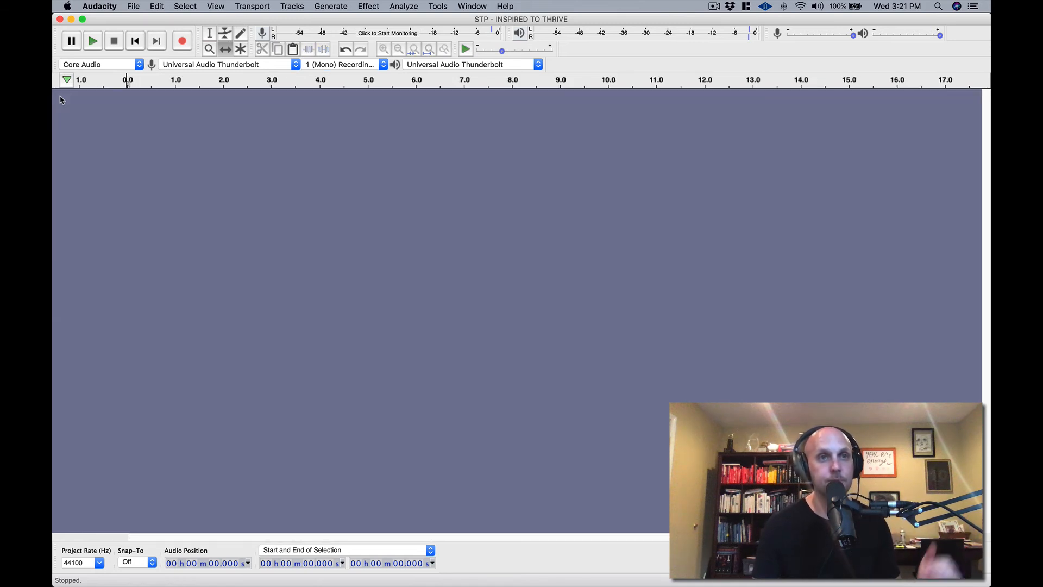
# Import STP - INSPIRED TO THRIVE.mp3 from the 5 Royalty Free Songs Mixed folder.
pyautogui.click(133, 6)
pyautogui.moveTo(167, 97)
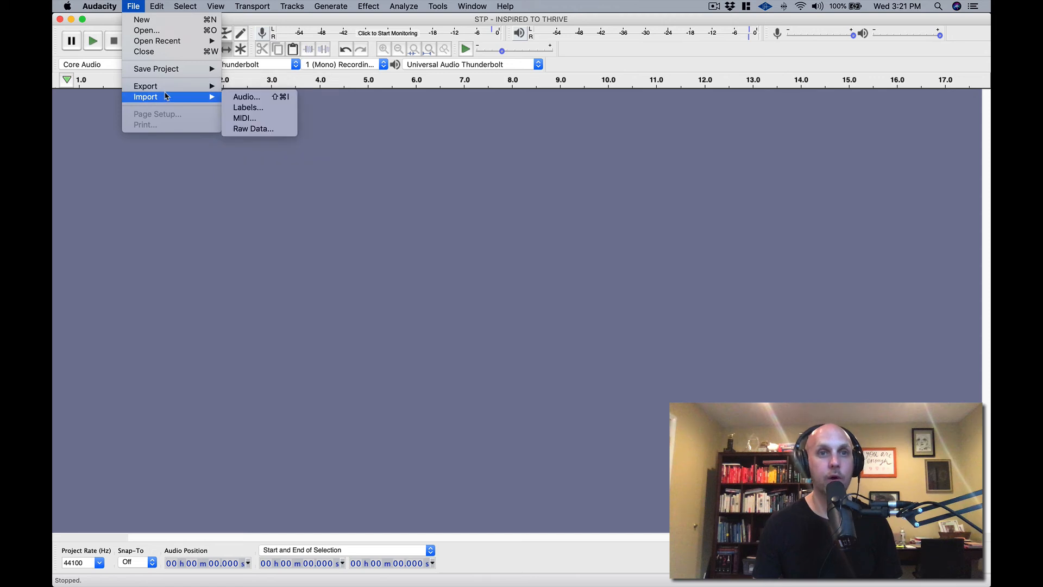
pyautogui.click(242, 97)
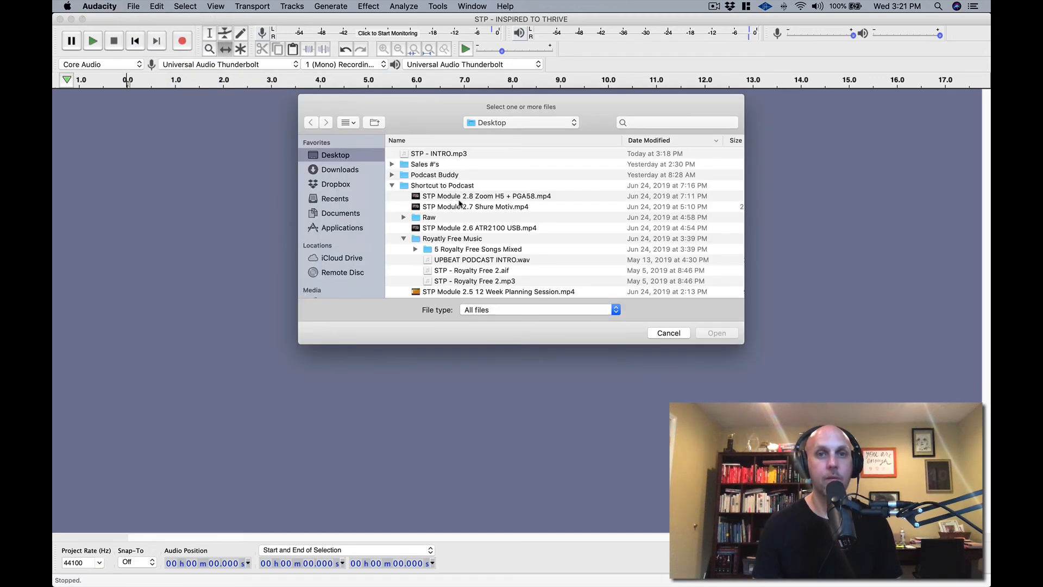
pyautogui.click(449, 239)
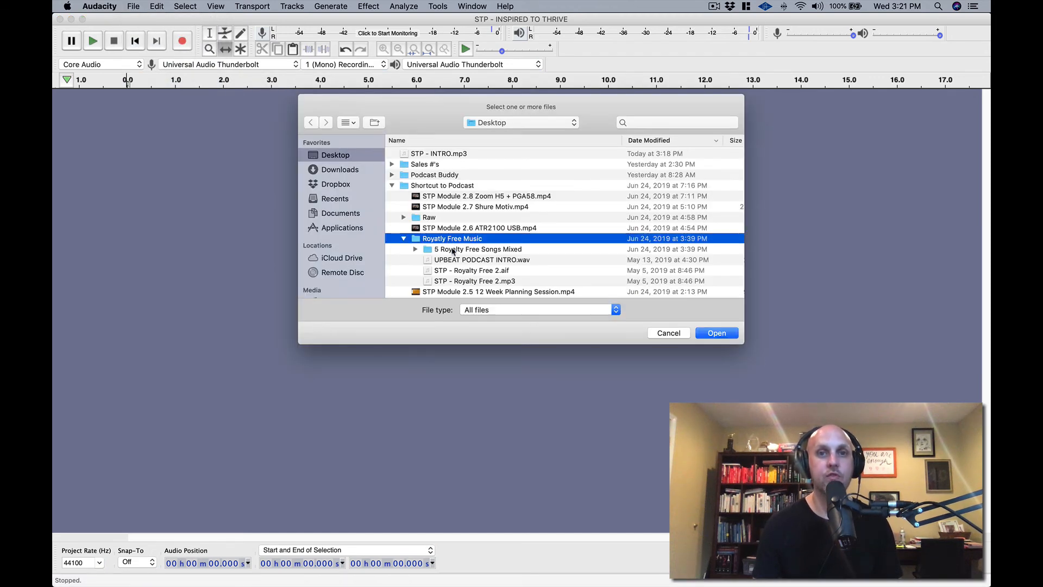
pyautogui.doubleClick(457, 248)
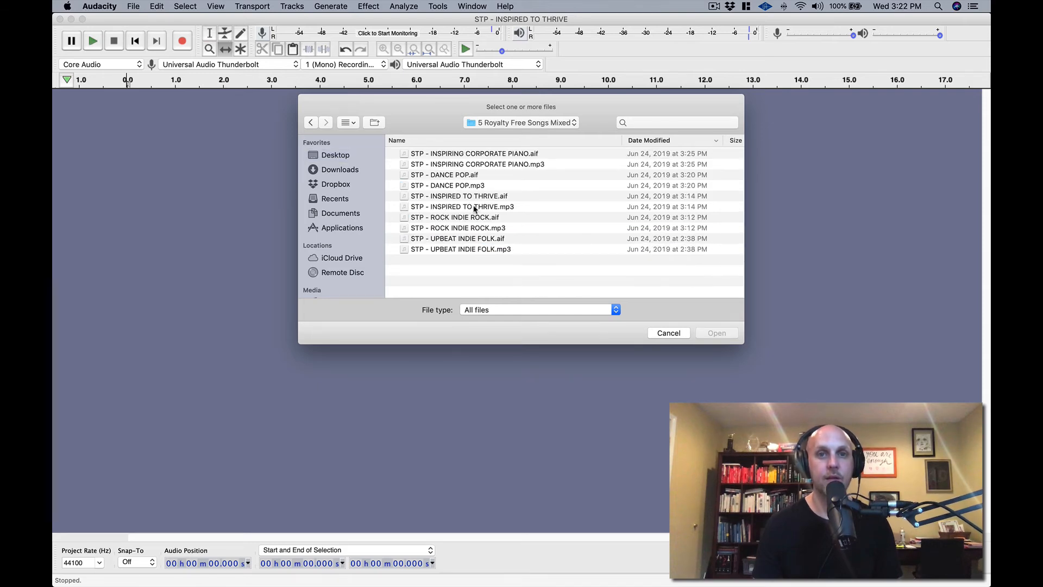
pyautogui.doubleClick(473, 207)
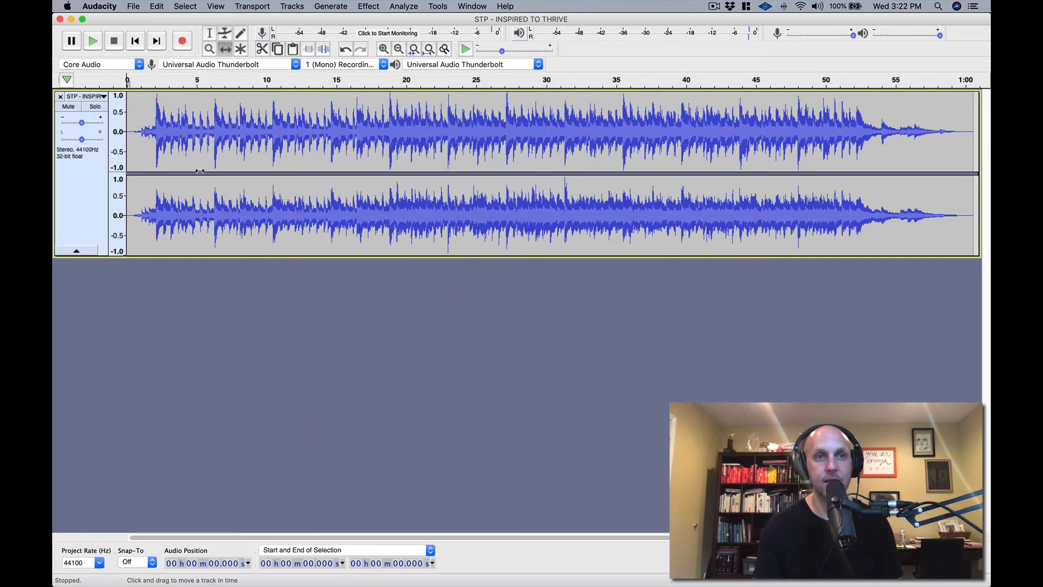
# Add a new mono track below the imported music and mute the music track.
pyautogui.click(292, 6)
pyautogui.moveTo(304, 20)
pyautogui.click(397, 25)
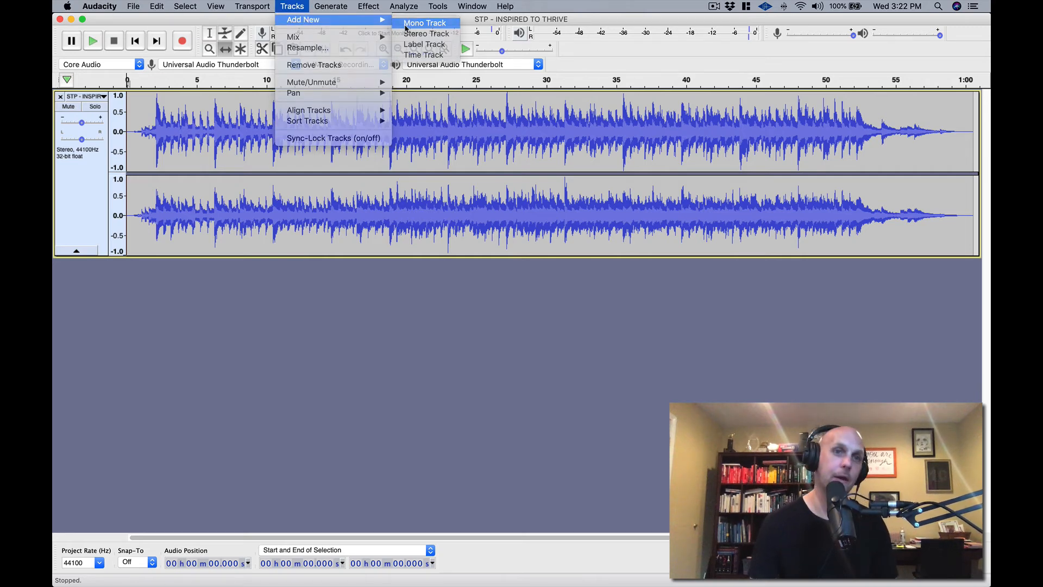
pyautogui.click(69, 107)
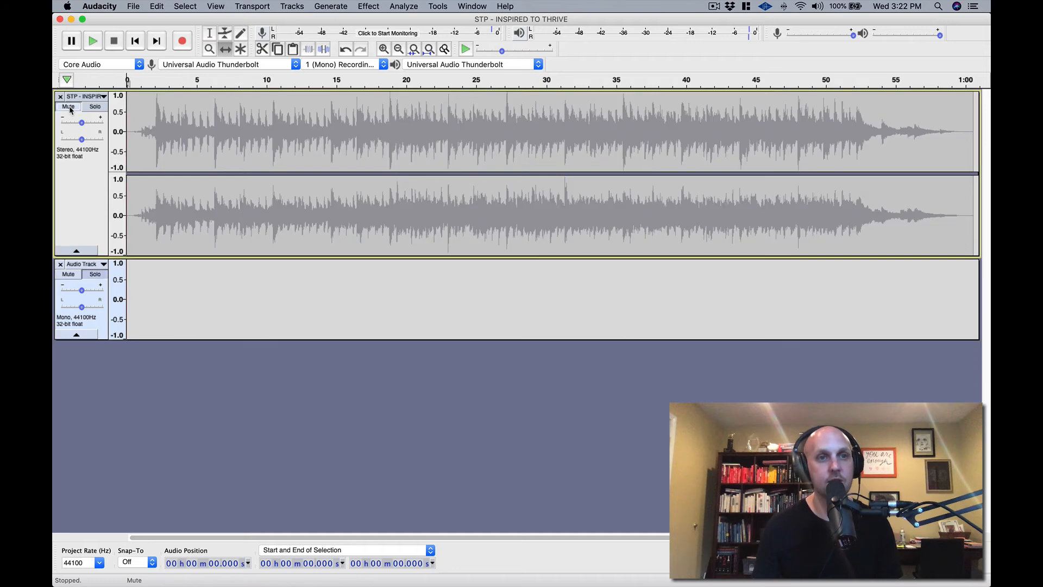
# Name the new mono track OUTRO.
pyautogui.click(88, 266)
pyautogui.click(87, 266)
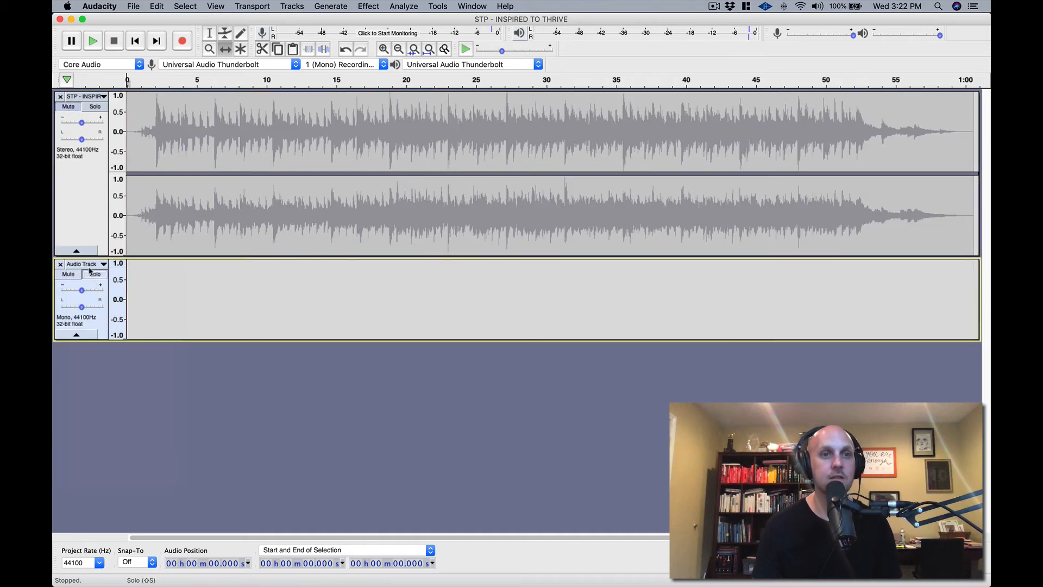
pyautogui.click(88, 266)
pyautogui.click(92, 276)
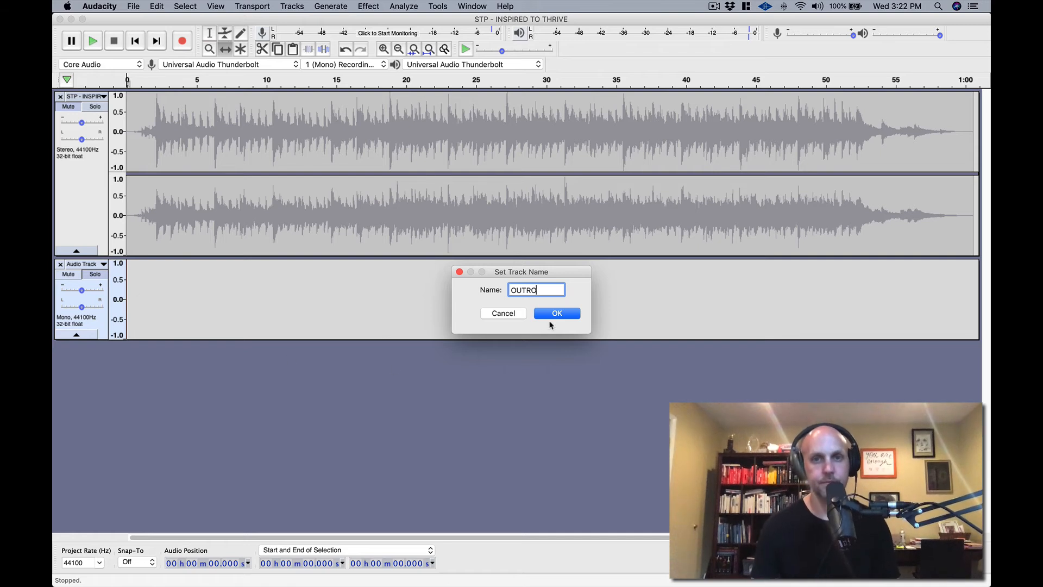
pyautogui.click(555, 313)
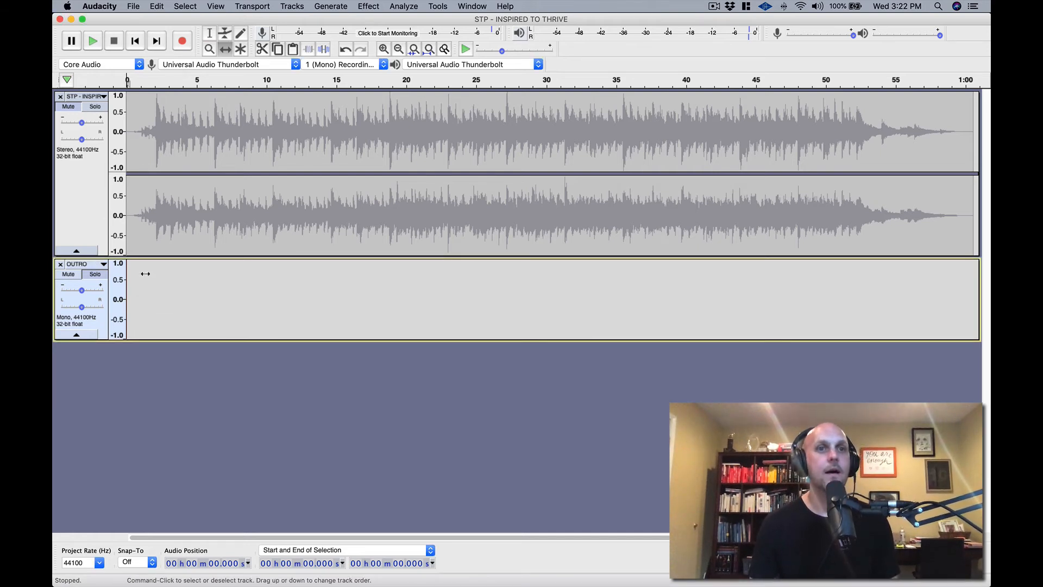
# Record the spoken outro onto the OUTRO track, stopping the recording once the speech is finished.
pyautogui.click(132, 108)
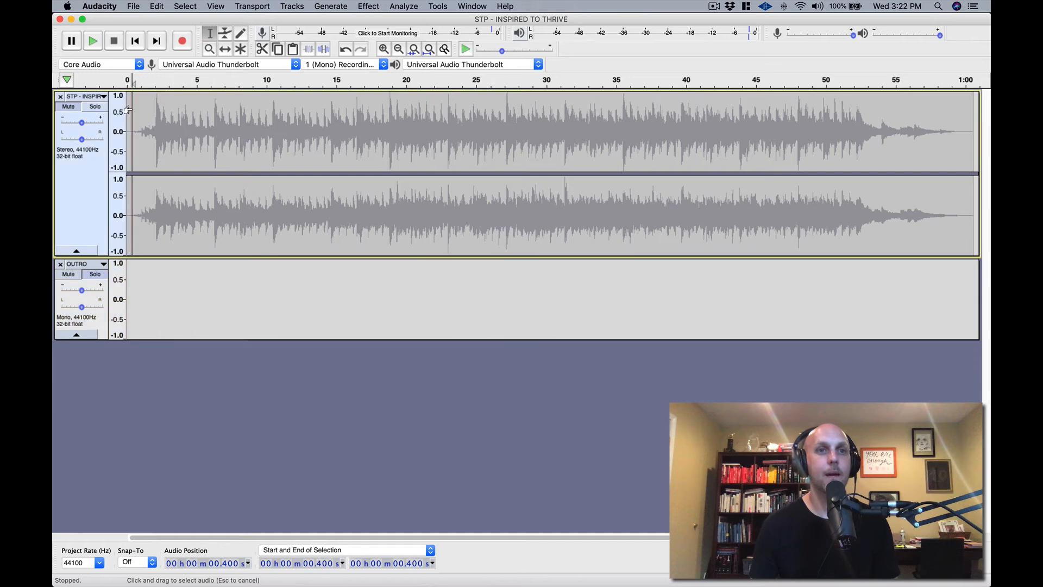
pyautogui.click(178, 46)
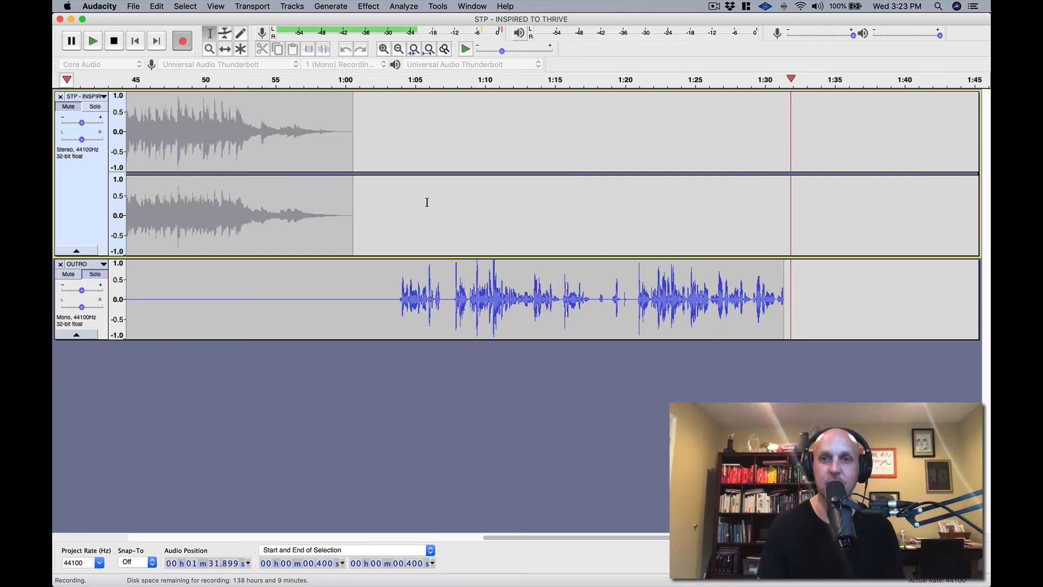
pyautogui.press('space')
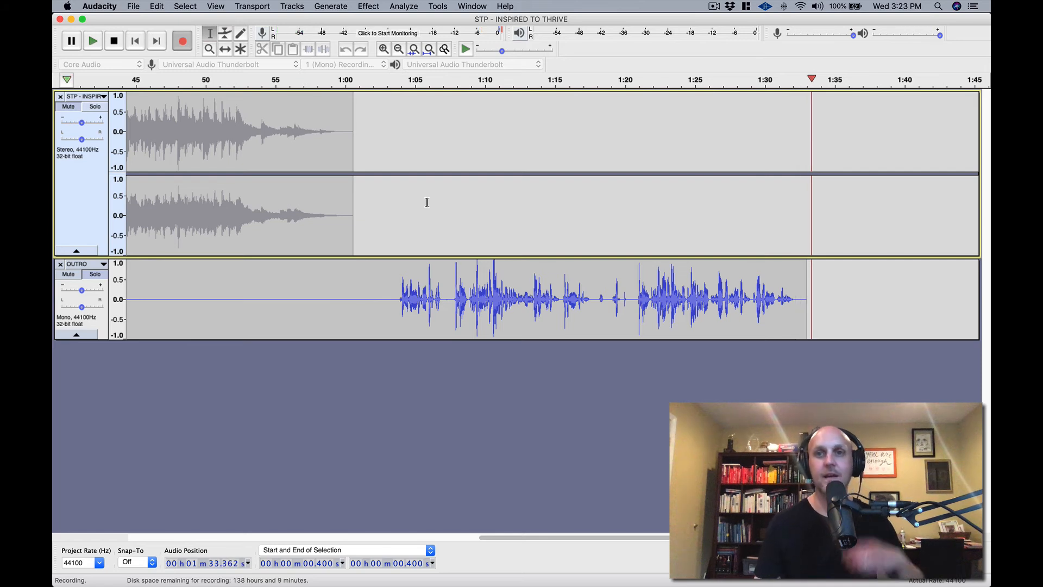
# Cut the OUTRO recording down to its last take by deleting the audio after about 1:32.8, the earlier takes and the leading silence.
pyautogui.moveTo(837, 308); pyautogui.dragTo(805, 314)
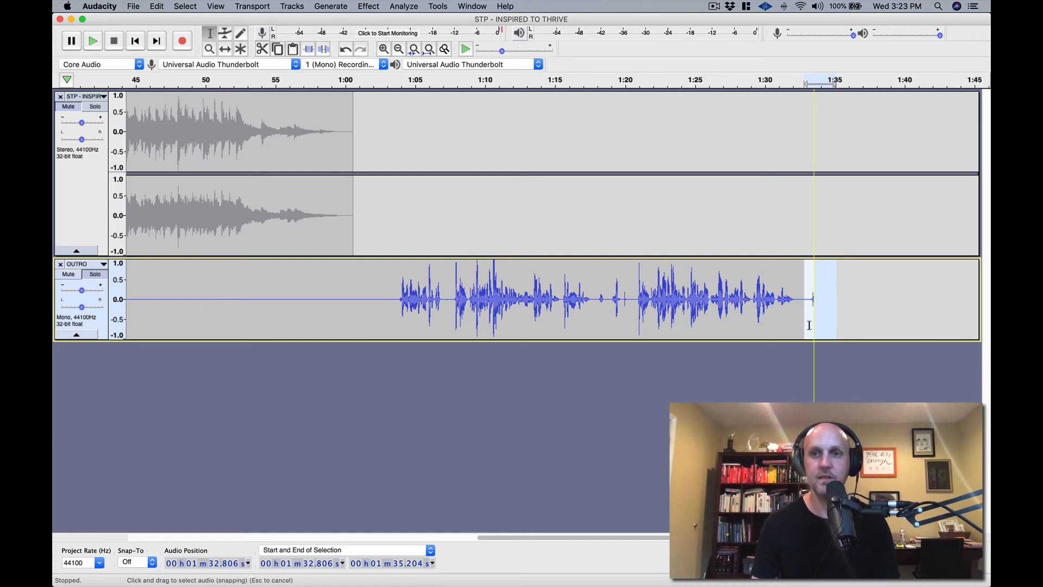
pyautogui.press('Delete')
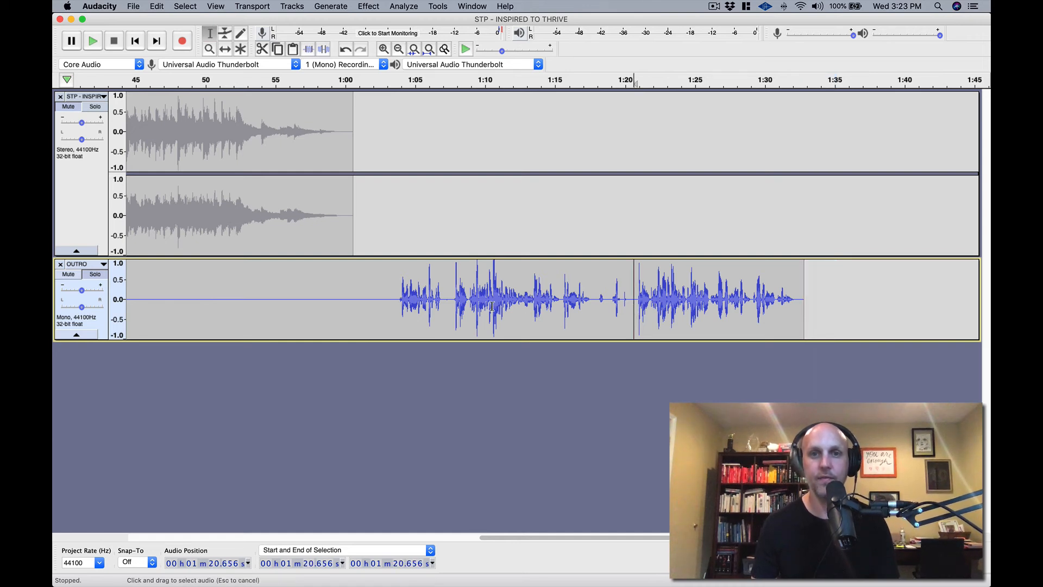
pyautogui.moveTo(634, 306); pyautogui.dragTo(390, 307)
pyautogui.press('Delete')
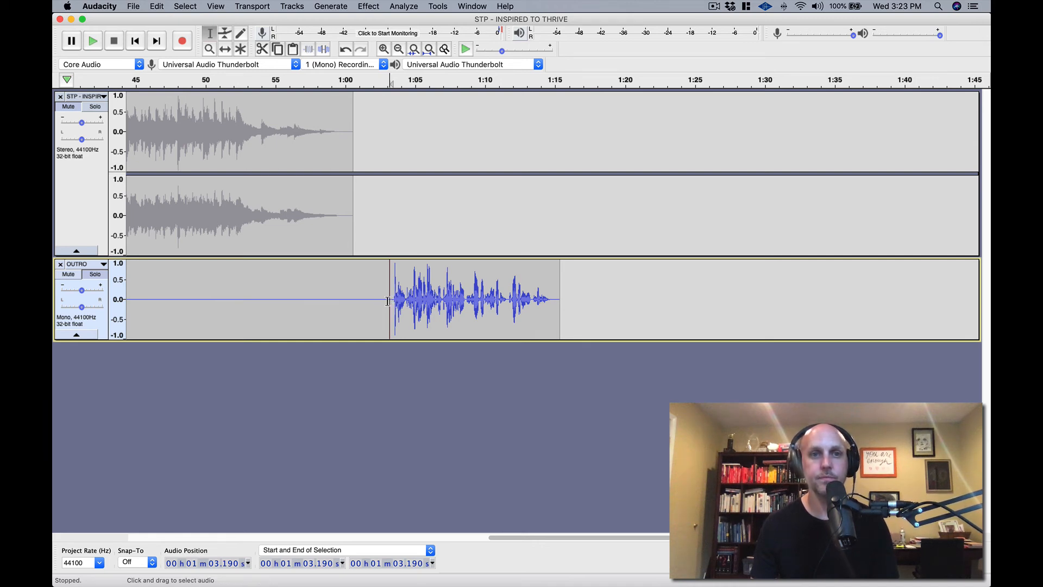
pyautogui.moveTo(387, 301); pyautogui.dragTo(53, 310)
pyautogui.press('Delete')
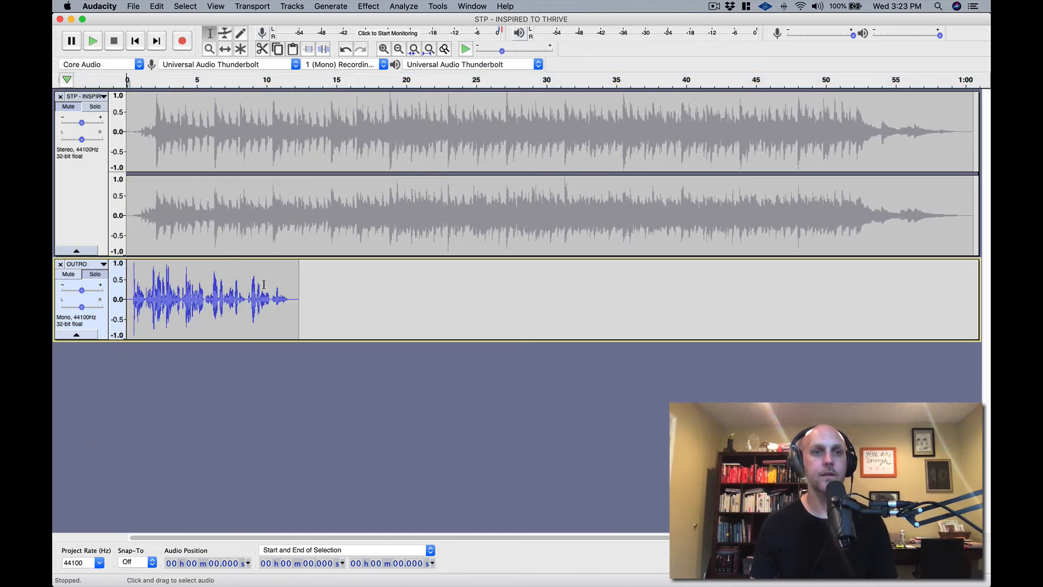
# Mute the OUTRO track and unmute the STP - INSPIRED TO THRIVE music track.
pyautogui.click(68, 274)
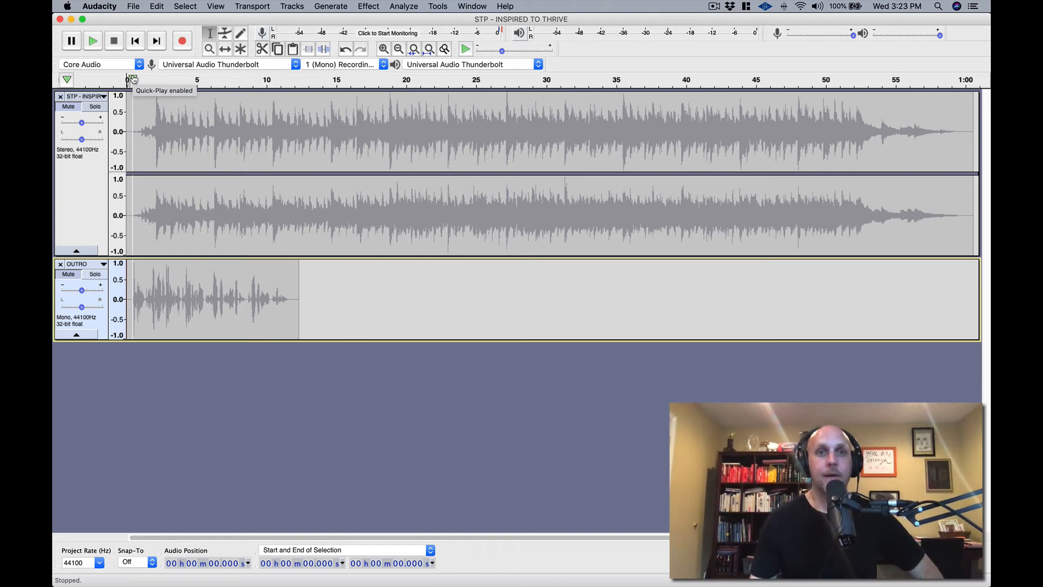
pyautogui.hscroll(1, 174, 144)
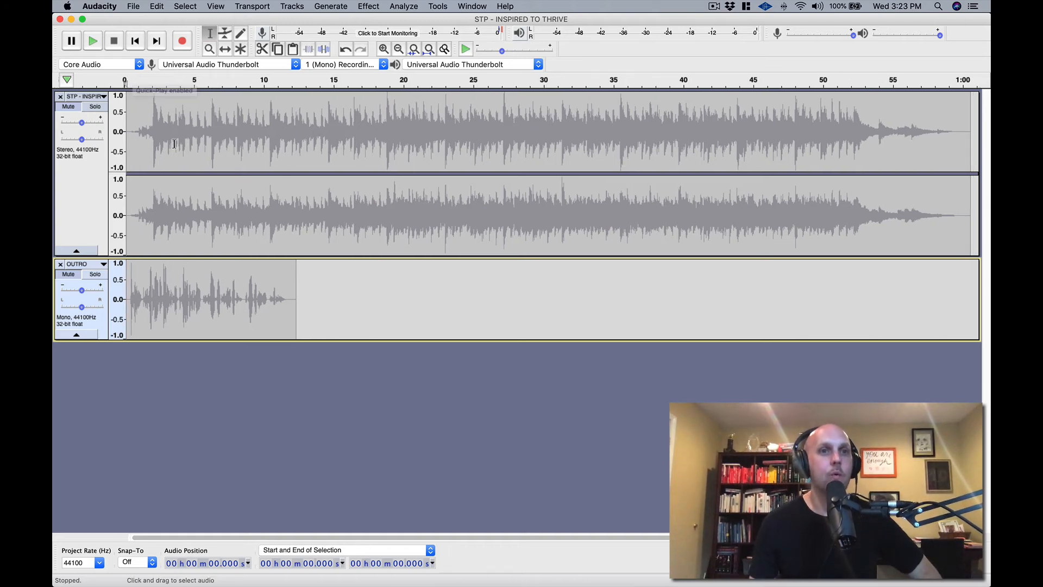
pyautogui.click(68, 109)
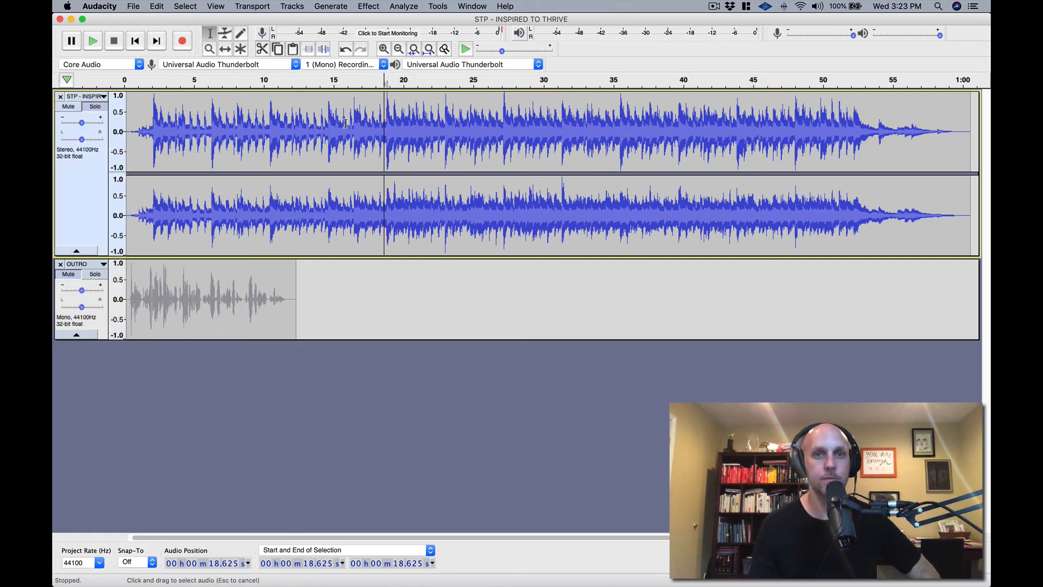
# Apply Fade In twice to the first 18.625 s of the music track.
pyautogui.moveTo(384, 116); pyautogui.dragTo(68, 131)
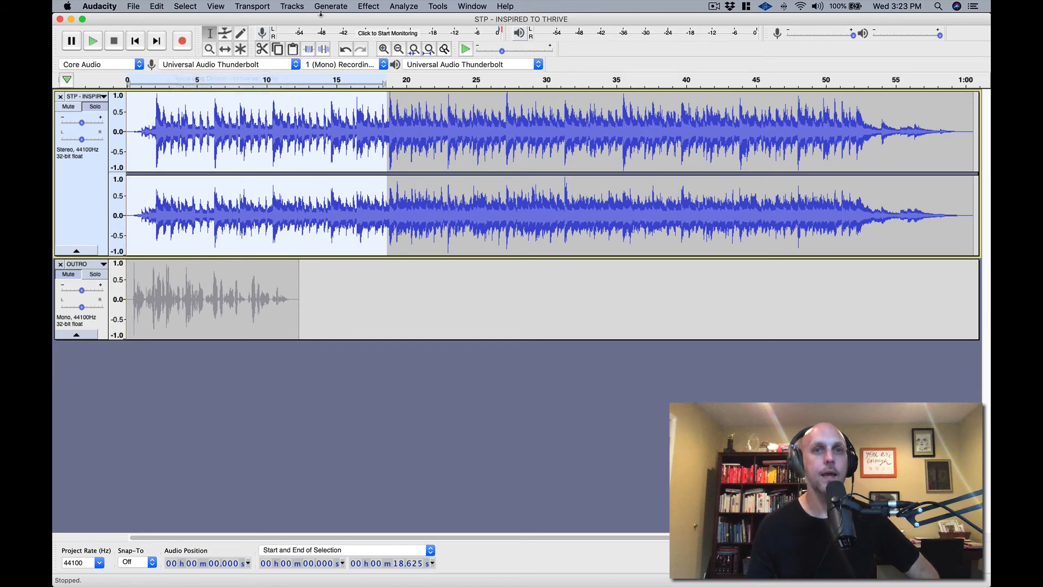
pyautogui.click(367, 6)
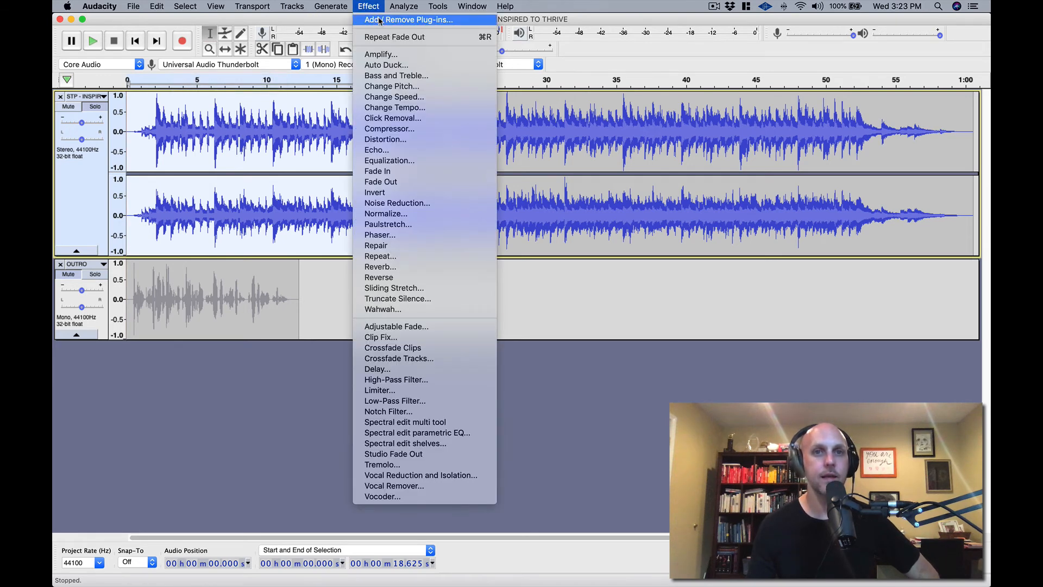
pyautogui.click(377, 172)
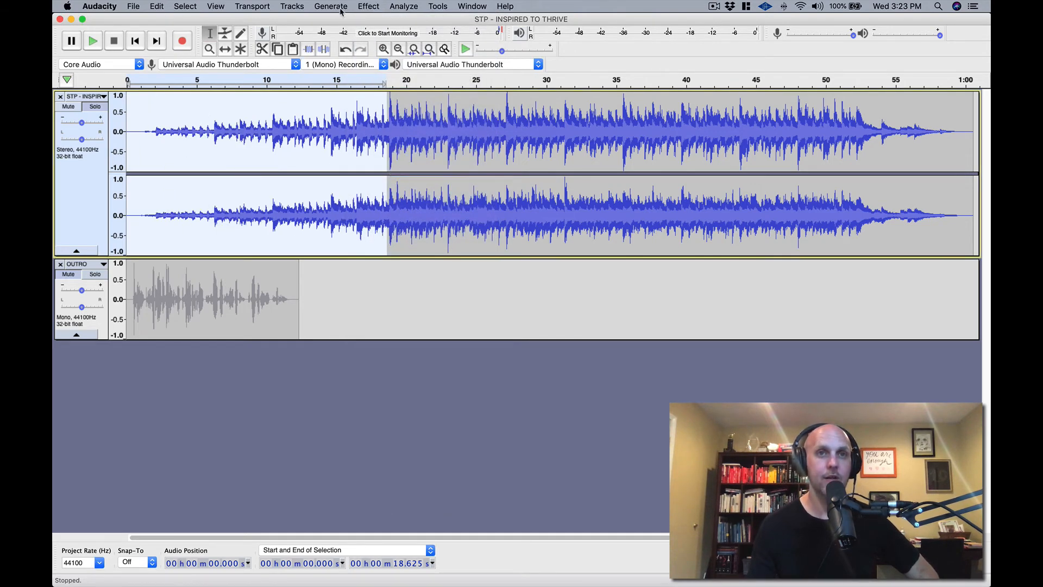
pyautogui.click(368, 6)
pyautogui.click(414, 173)
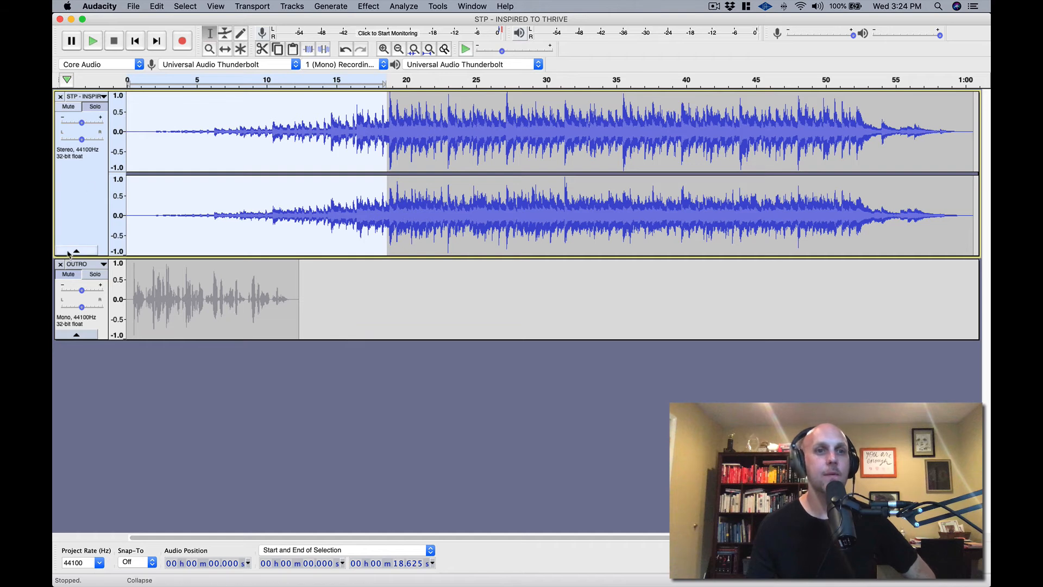
# Shift the unmuted OUTRO clip to start at about 18.8 s and lower the music track's gain to about -15 dB.
pyautogui.click(69, 276)
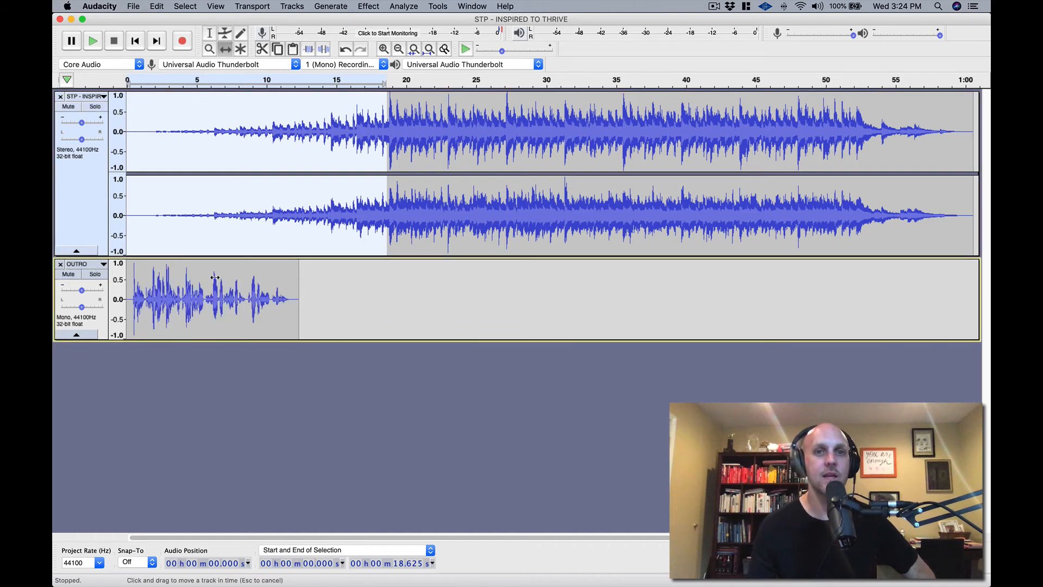
pyautogui.moveTo(215, 278); pyautogui.dragTo(474, 284)
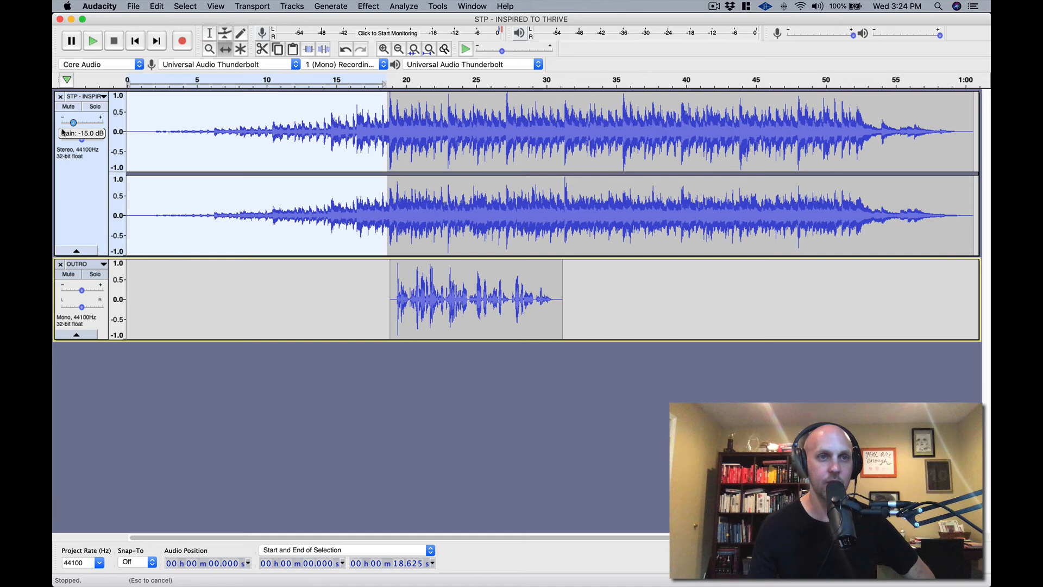
pyautogui.click(64, 133)
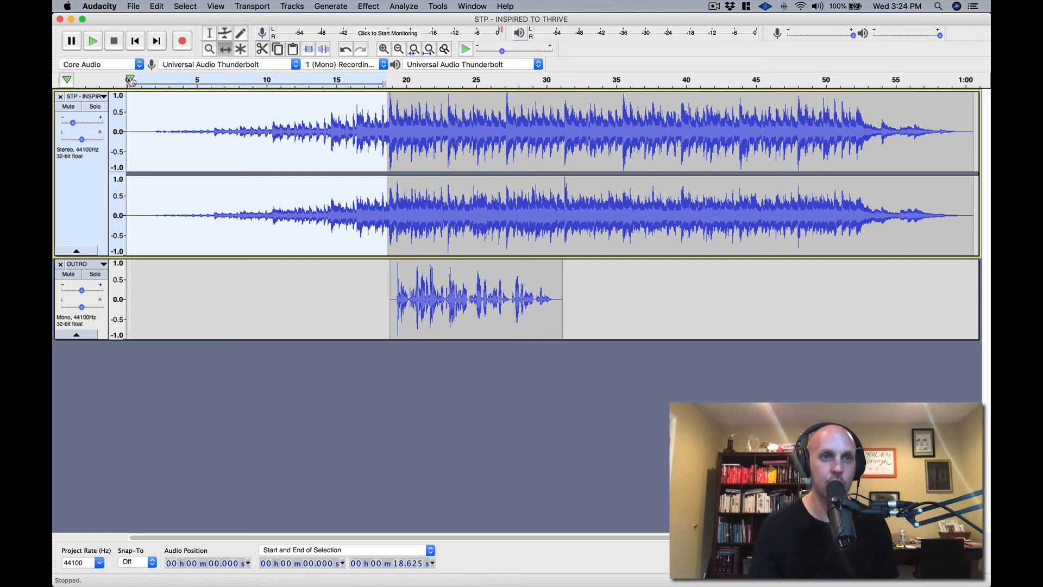
# Play the project from about 0.36 s to check the spoken outro over the fading-in music.
pyautogui.click(131, 167)
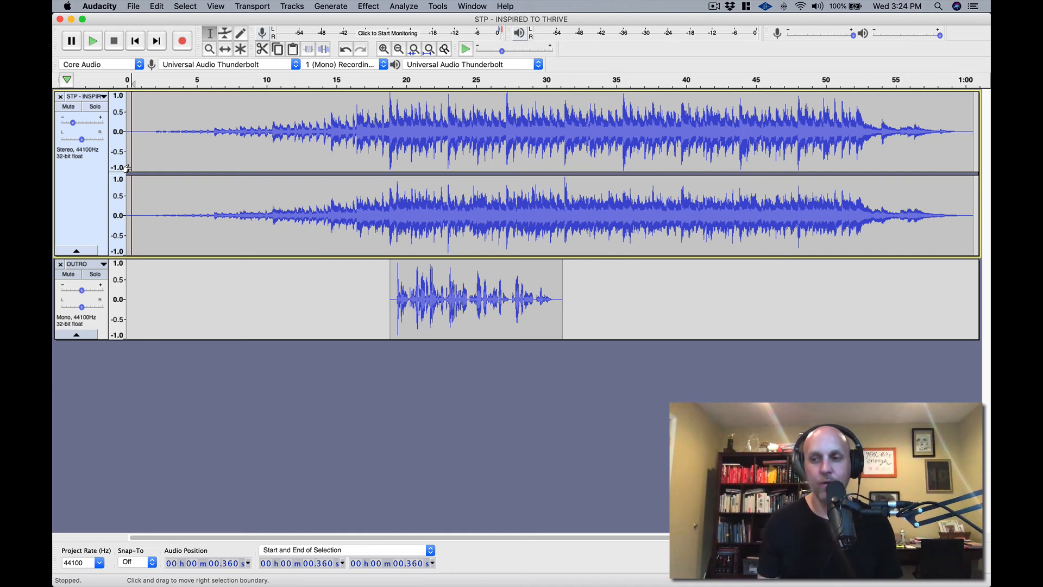
pyautogui.press('space')
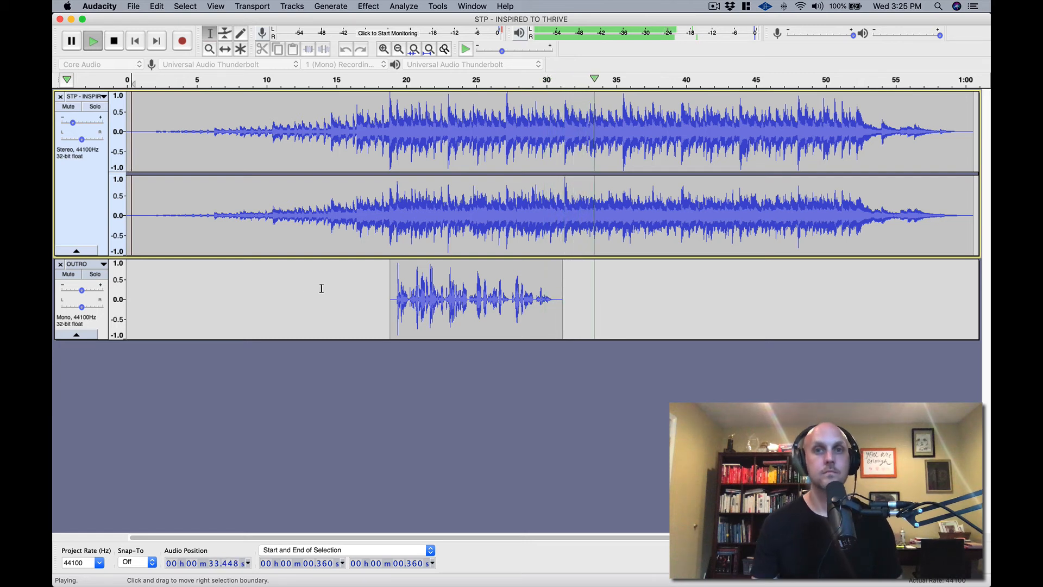
pyautogui.hscroll(2, 331, 179)
pyautogui.press('space')
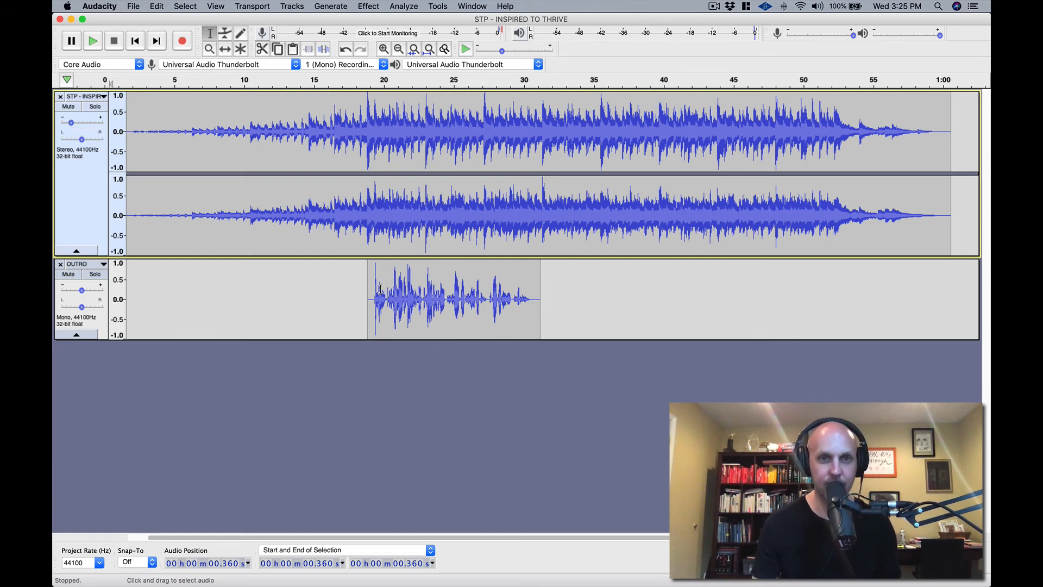
# Delete the spoken clip from the OUTRO track by selecting about 14.0 s to 32.7 s around it.
pyautogui.hscroll(-2, 313, 288)
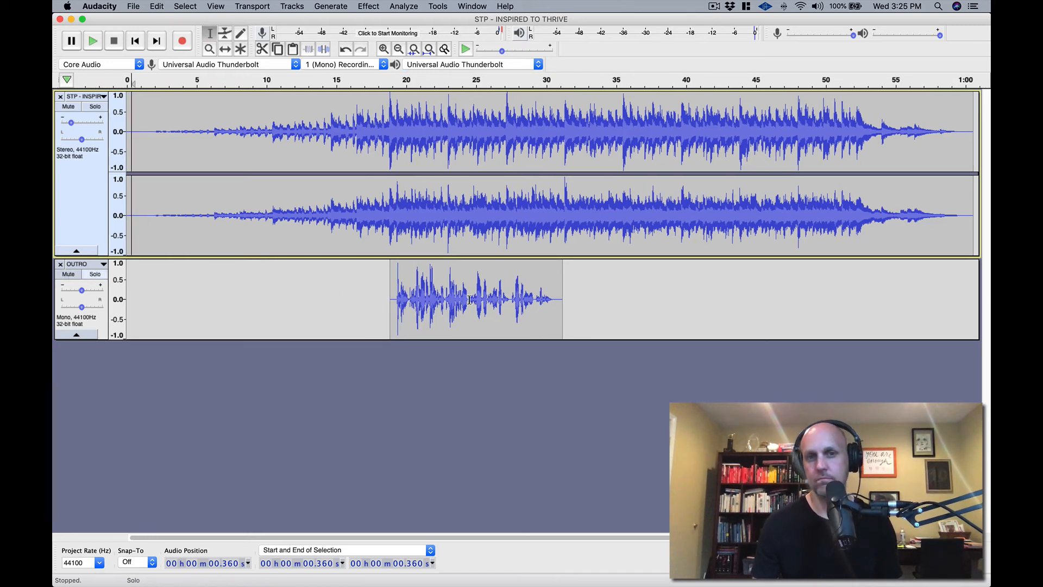
pyautogui.moveTo(583, 293); pyautogui.dragTo(323, 296)
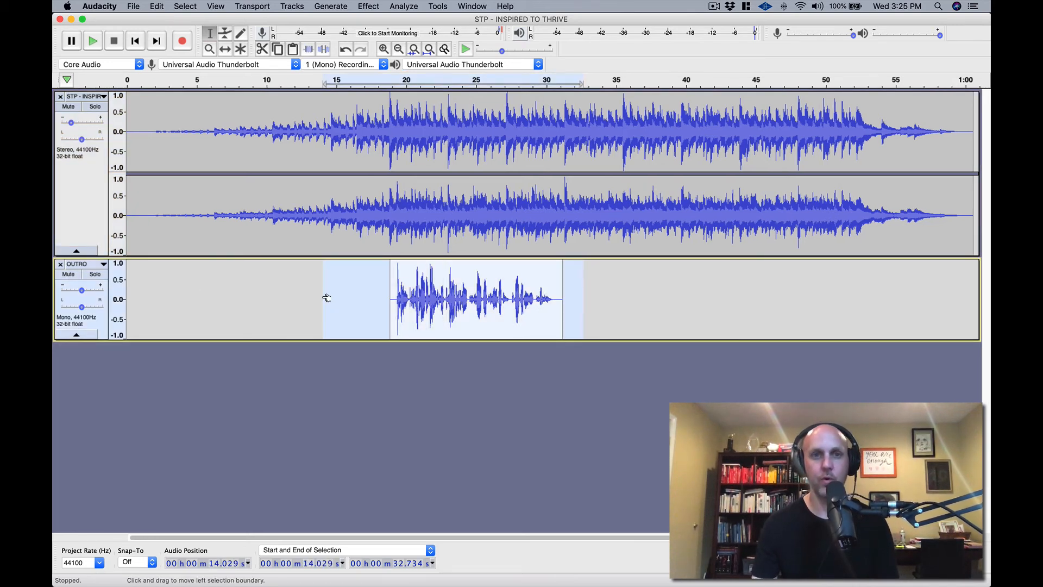
pyautogui.press('Delete')
pyautogui.hscroll(1, 212, 348)
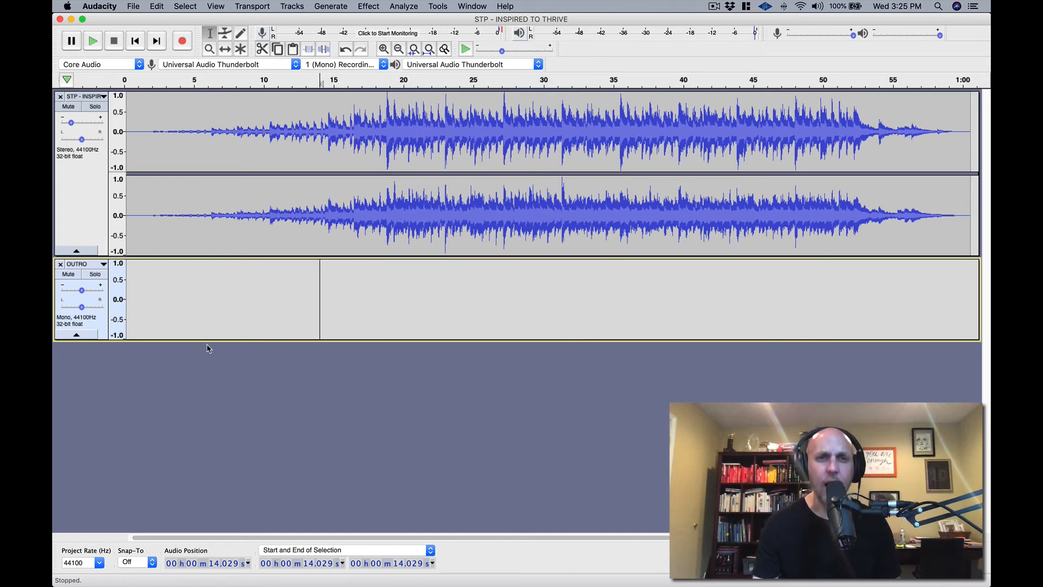
# Mute the music track and record a new spoken outro on the OUTRO track until about 31.5 s.
pyautogui.click(69, 107)
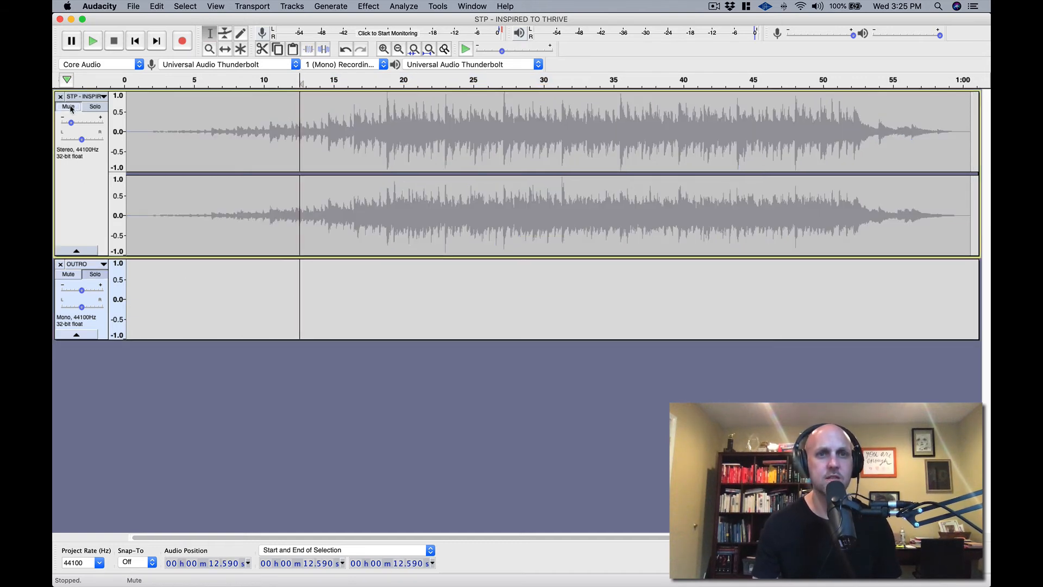
pyautogui.click(182, 42)
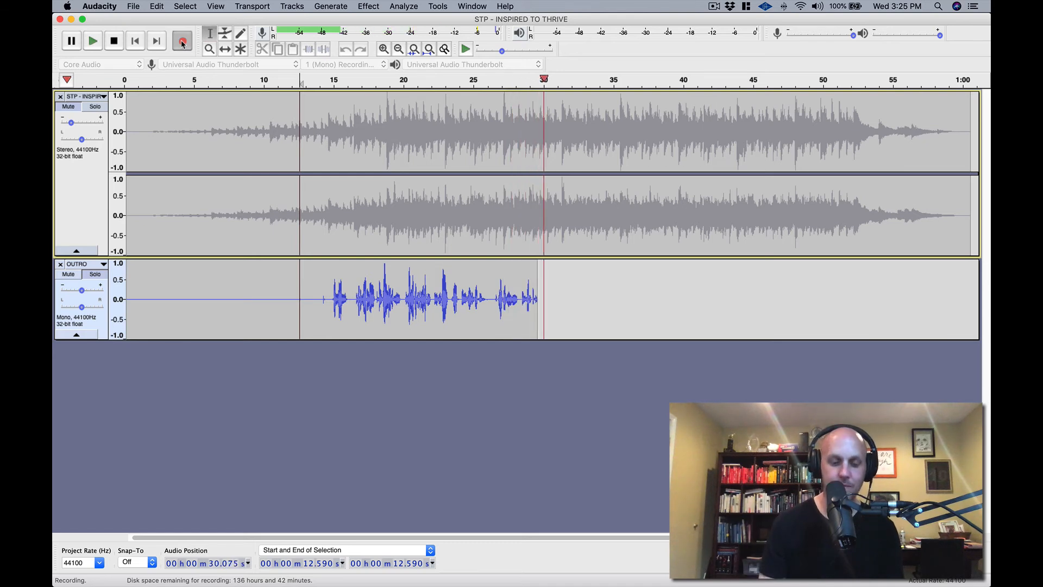
pyautogui.press('space')
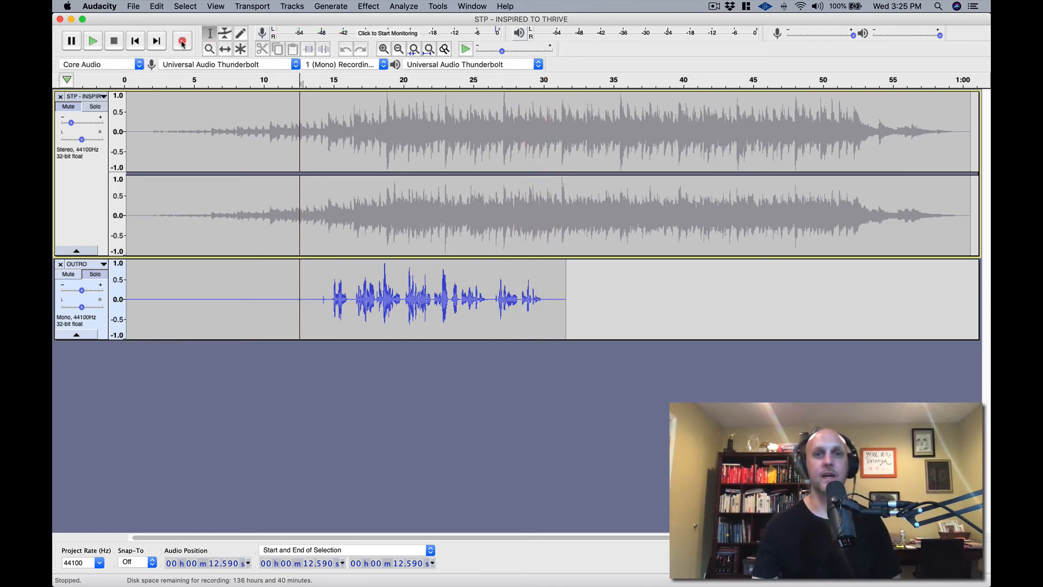
# Delete the first 14.588 s of the OUTRO track so the new recording starts right at the speech.
pyautogui.hscroll(2, 292, 170)
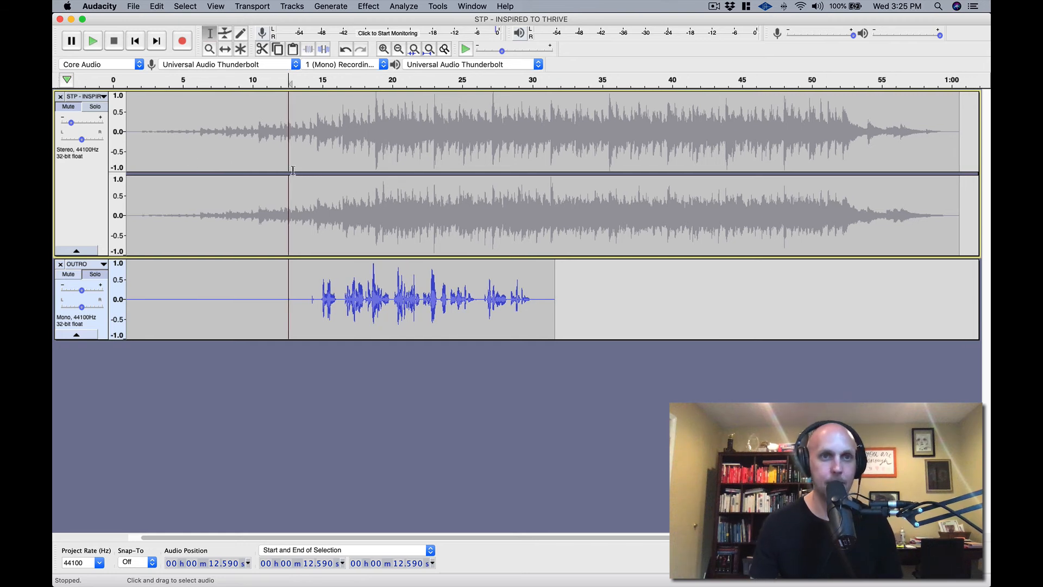
pyautogui.click(316, 303)
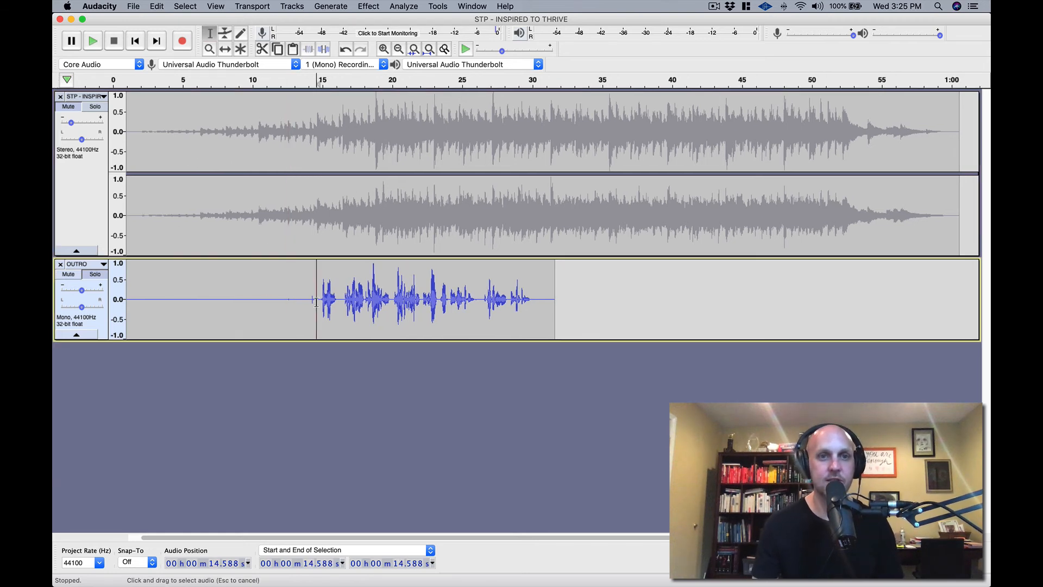
pyautogui.moveTo(193, 299); pyautogui.dragTo(63, 295)
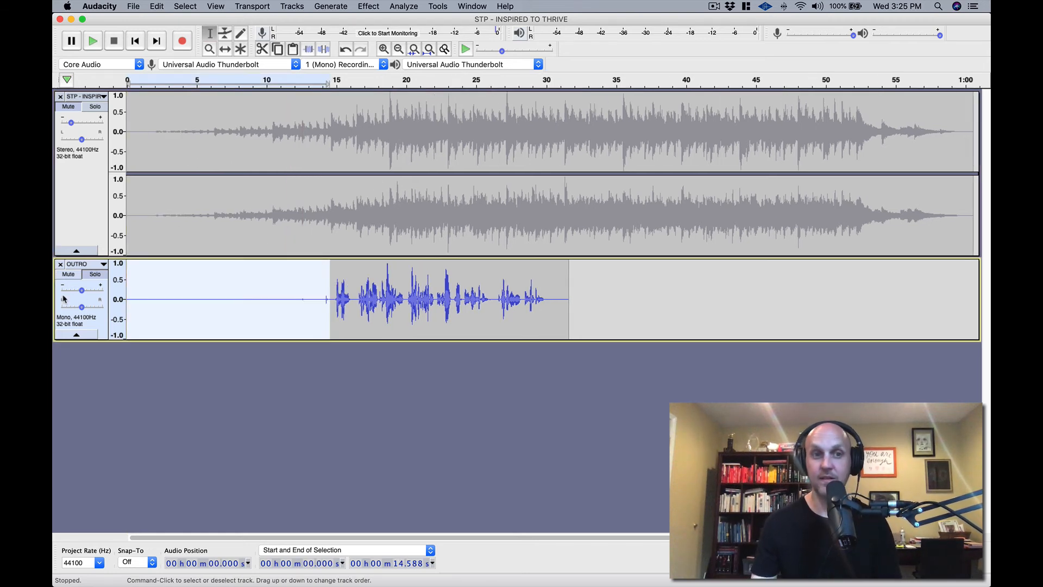
pyautogui.press('Delete')
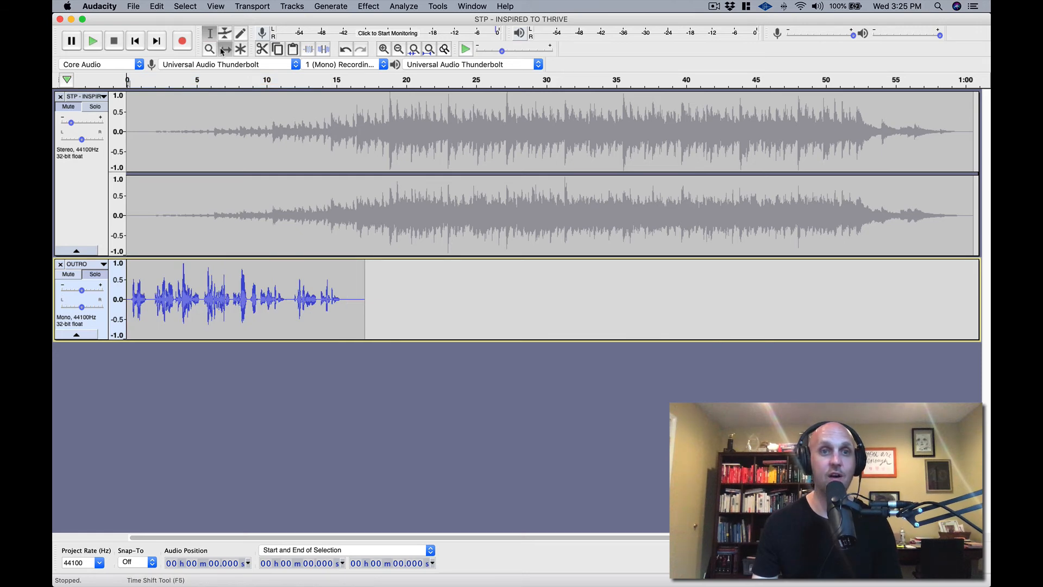
# Unmute the music track and shift the OUTRO clip to start at about 19 s, where the music reaches full volume.
pyautogui.click(73, 107)
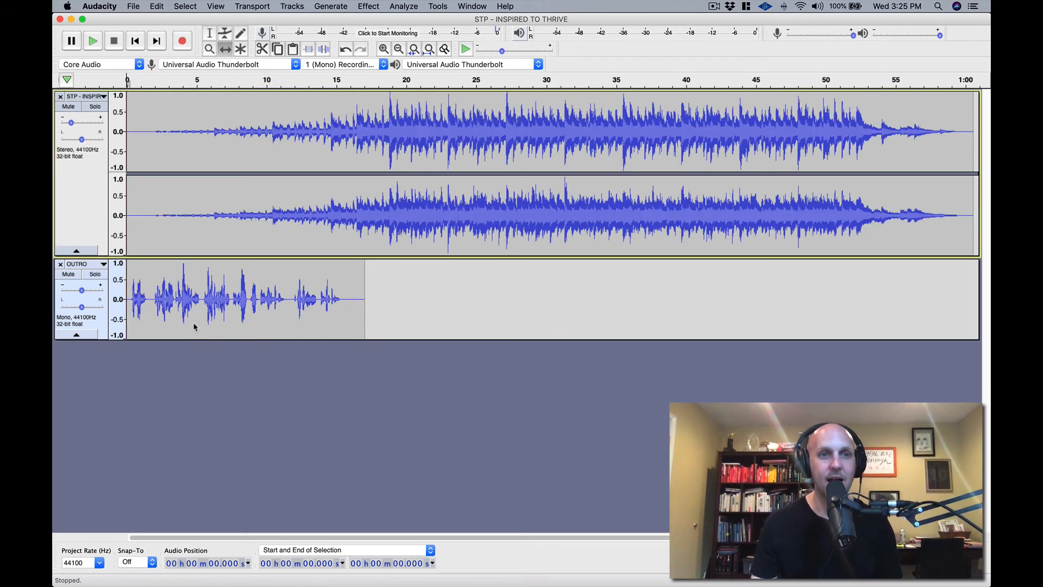
pyautogui.moveTo(188, 310); pyautogui.dragTo(452, 319)
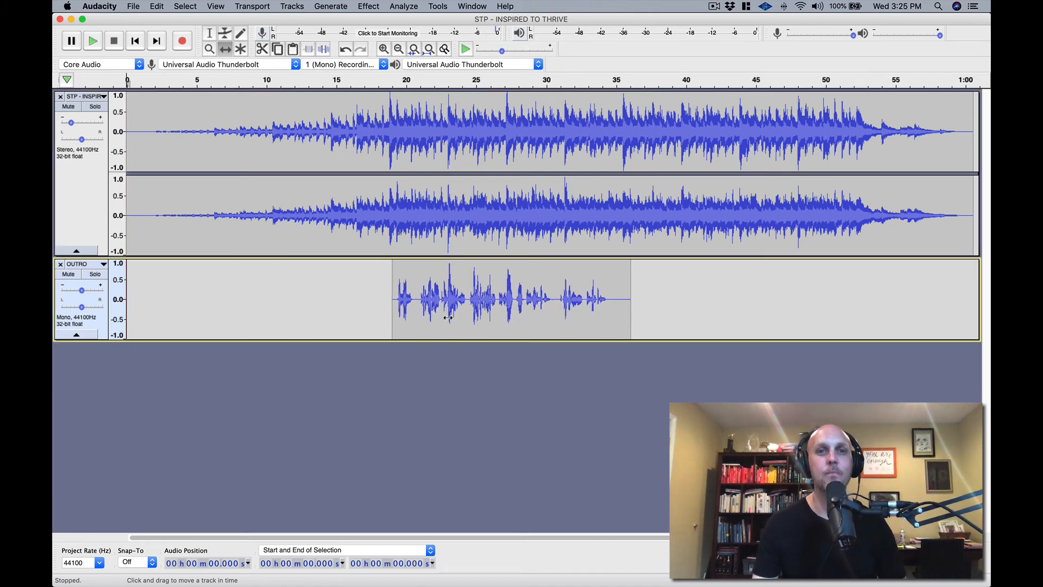
pyautogui.hscroll(2, 450, 319)
pyautogui.hscroll(-2, 71, 126)
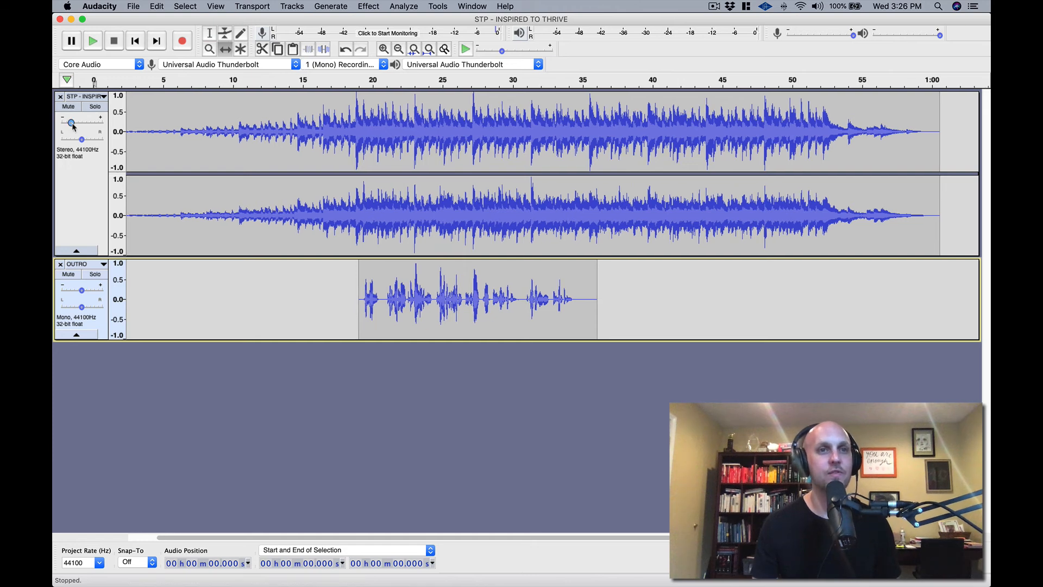
pyautogui.moveTo(72, 126); pyautogui.dragTo(72, 127)
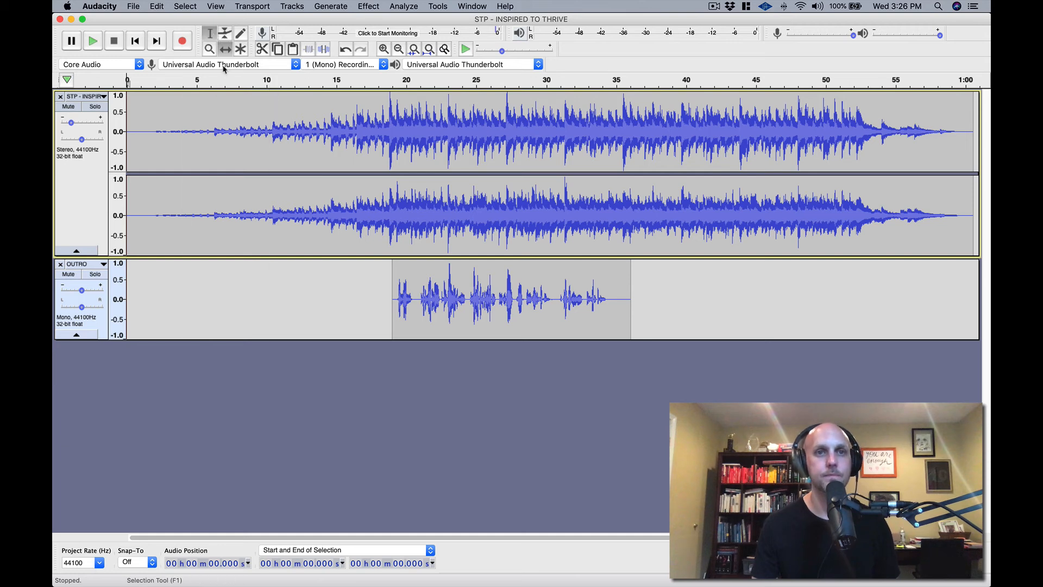
# Play the project from about 16.3 s to check the new spoken outro over the music.
pyautogui.click(355, 205)
pyautogui.press('space')
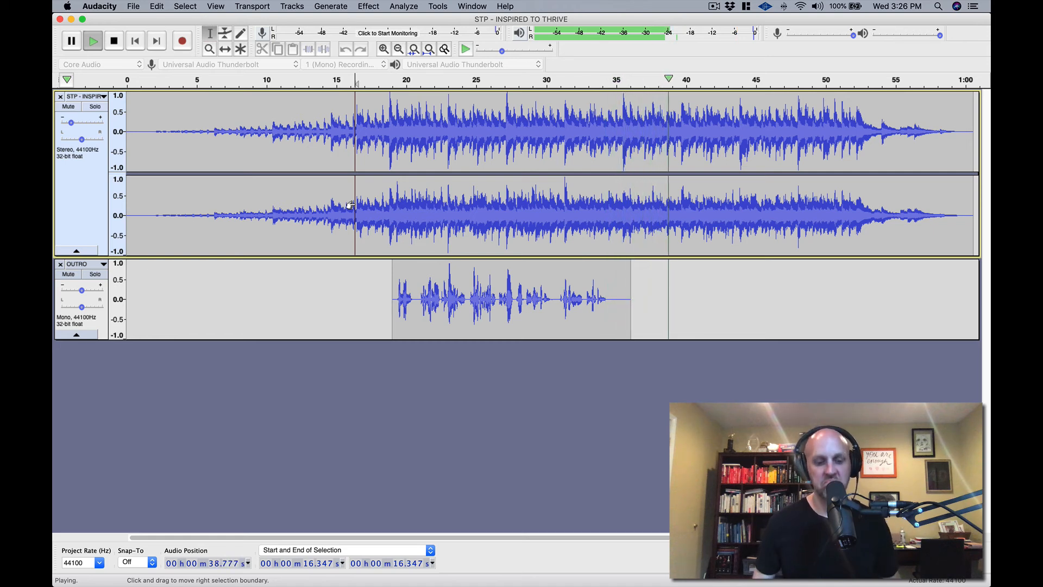
pyautogui.press('space')
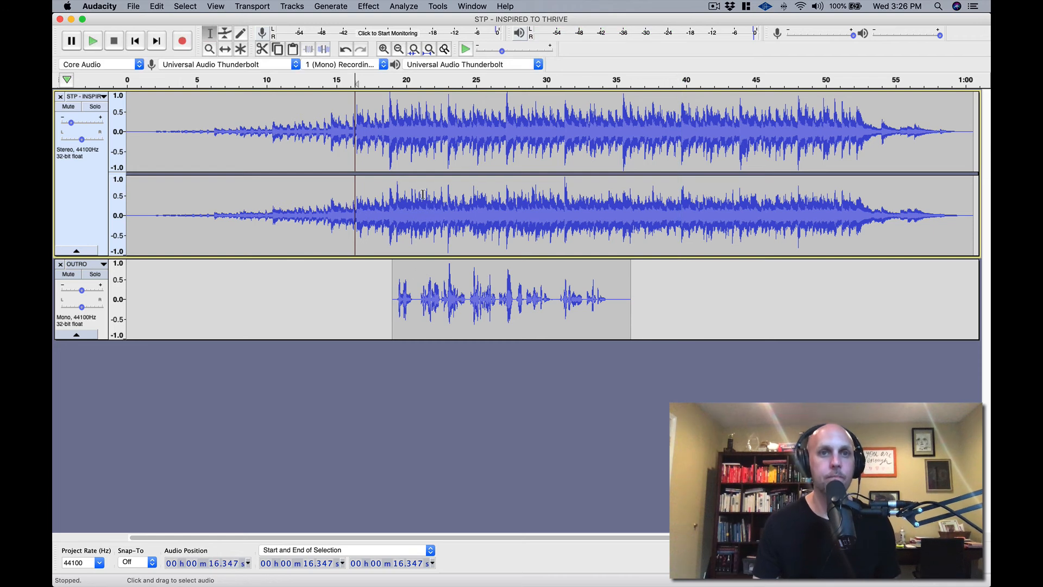
# Play the end of the music track from about 51 s to check how it finishes.
pyautogui.click(313, 304)
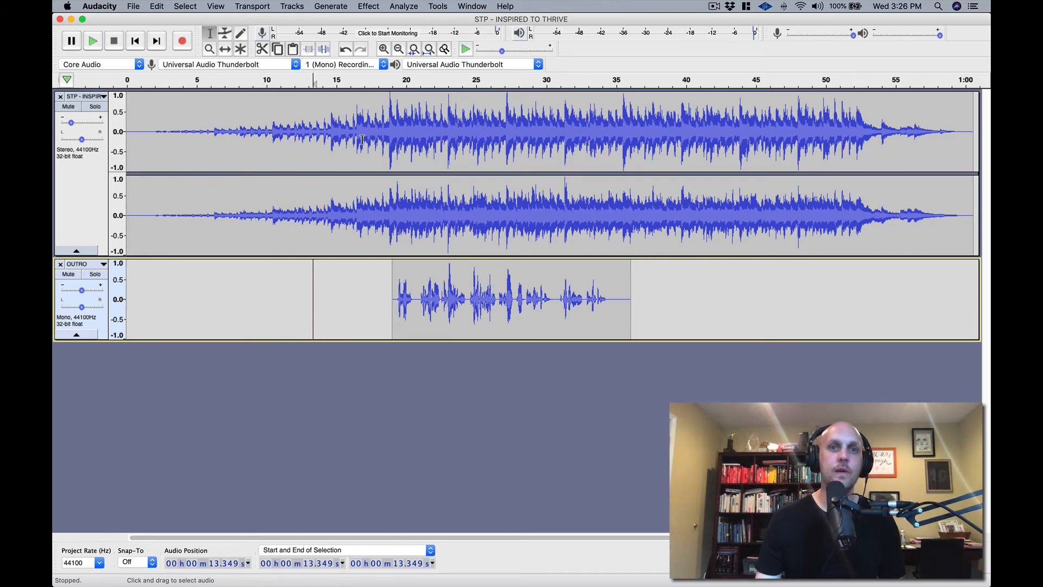
pyautogui.hscroll(2, 381, 136)
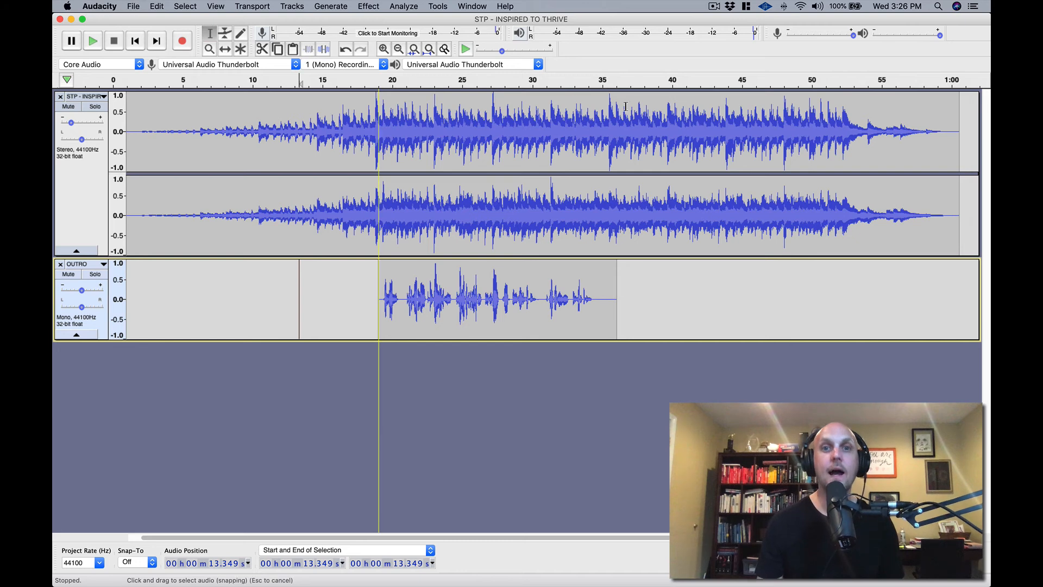
pyautogui.moveTo(617, 163); pyautogui.dragTo(929, 160)
pyautogui.click(826, 161)
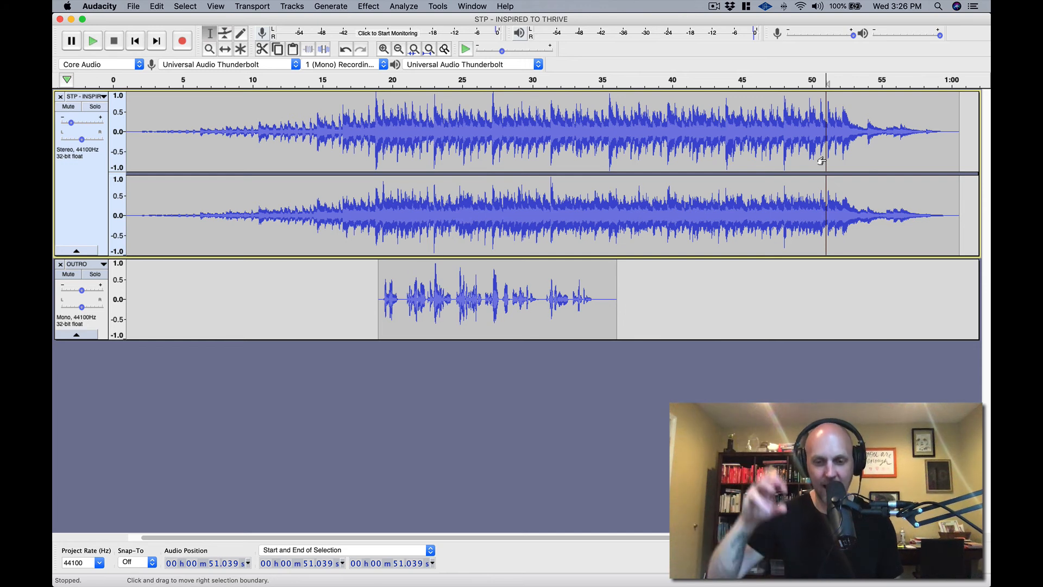
pyautogui.press('space')
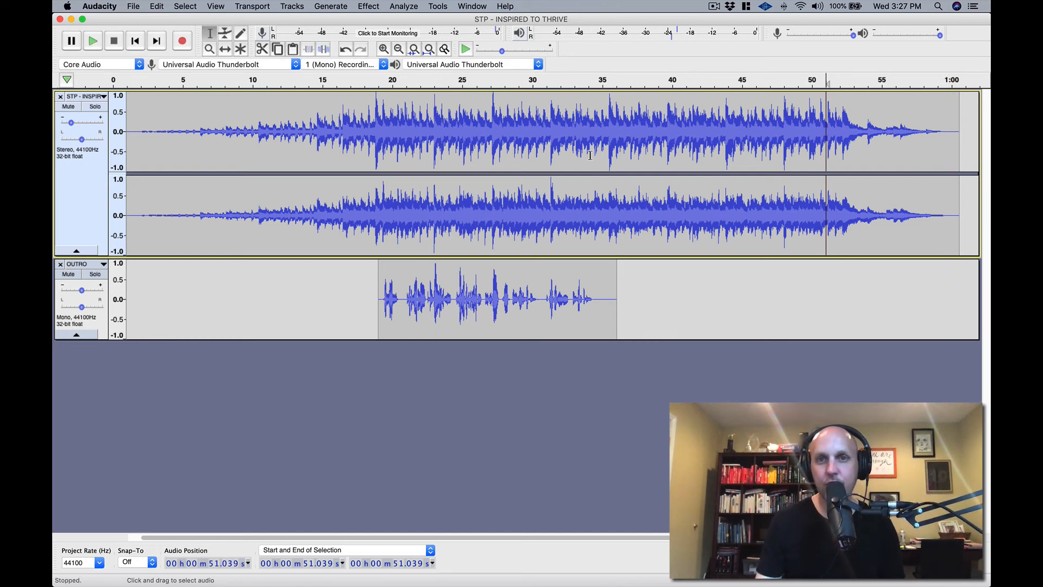
# Select both the music and OUTRO tracks from the start to the music's end at about 1:00.55.
pyautogui.moveTo(590, 141); pyautogui.dragTo(936, 159)
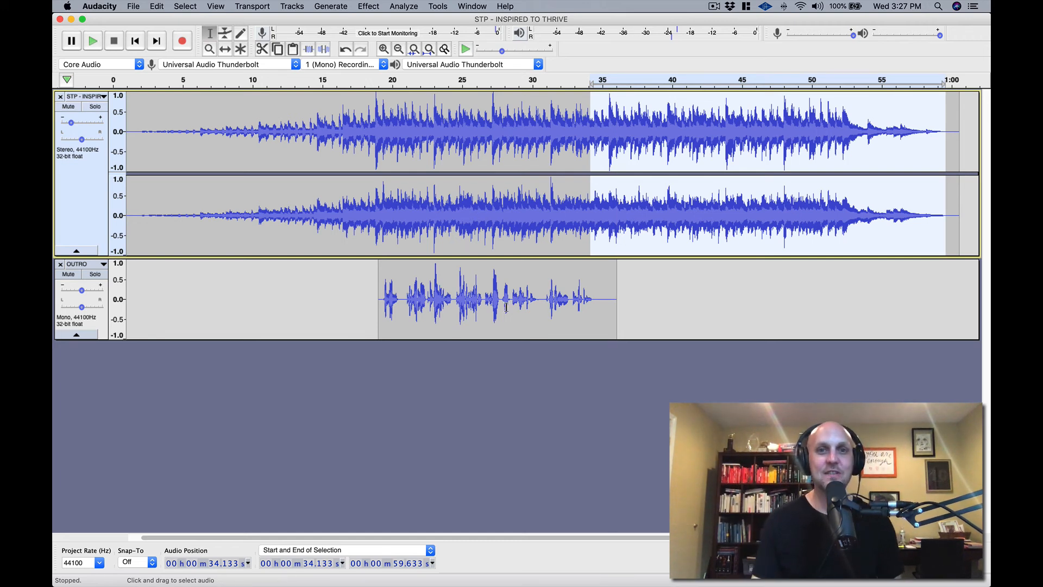
pyautogui.click(532, 391)
pyautogui.hscroll(1, 862, 292)
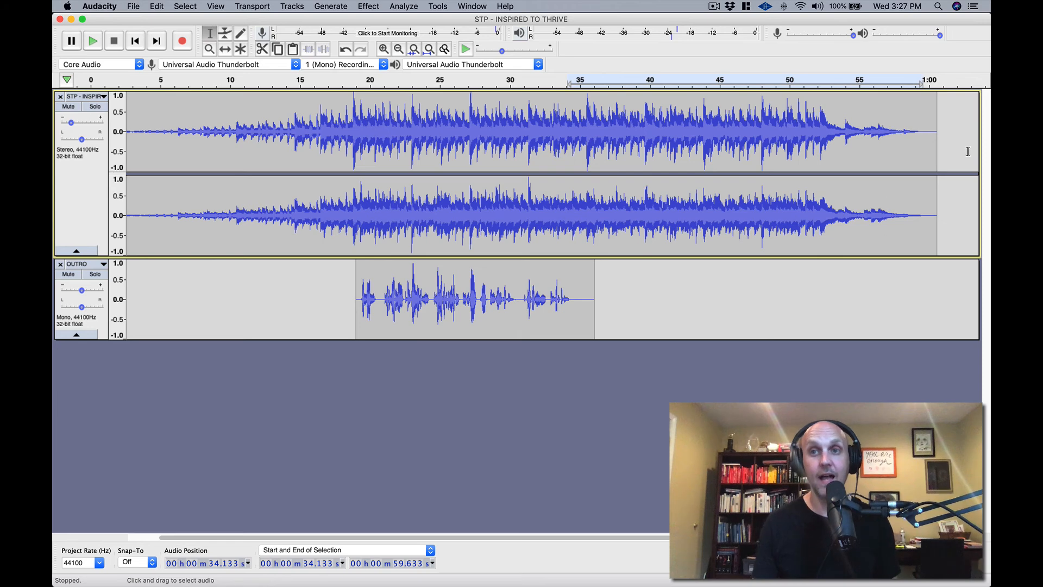
pyautogui.moveTo(954, 144); pyautogui.dragTo(194, 292)
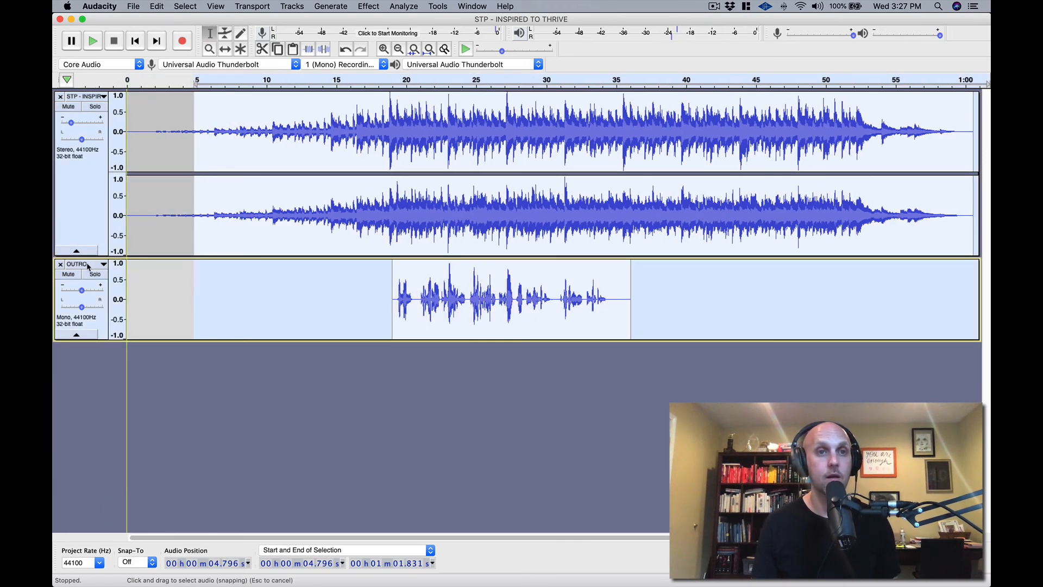
pyautogui.moveTo(130, 191); pyautogui.dragTo(724, 187)
pyautogui.moveTo(927, 187); pyautogui.dragTo(969, 188)
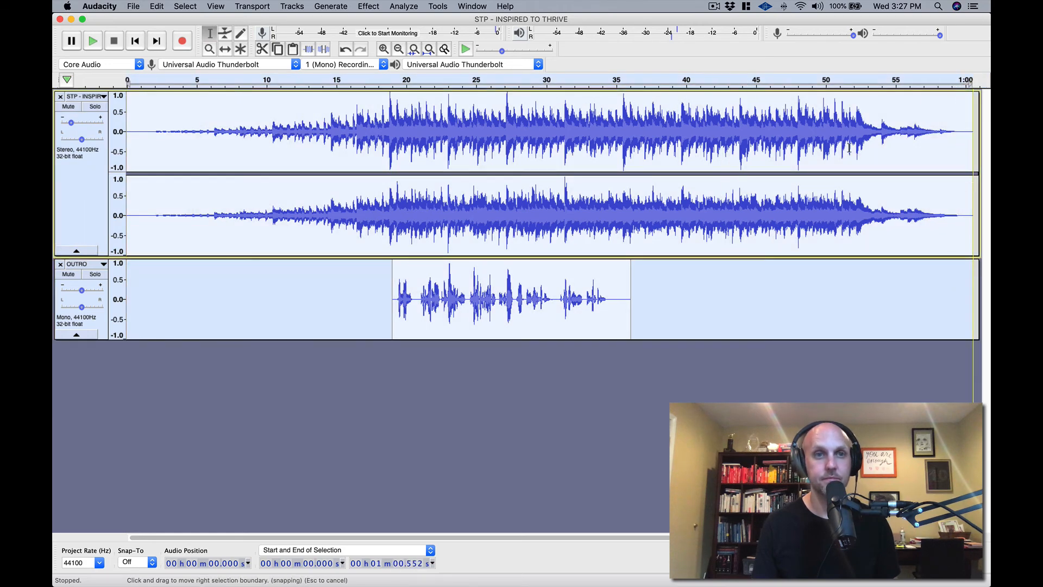
# Export the outro as an MP3 named "STP - OUTRO" to the Desktop at Insane, 320 kbps, keeping the metadata tags as they are.
pyautogui.click(132, 6)
pyautogui.moveTo(176, 87)
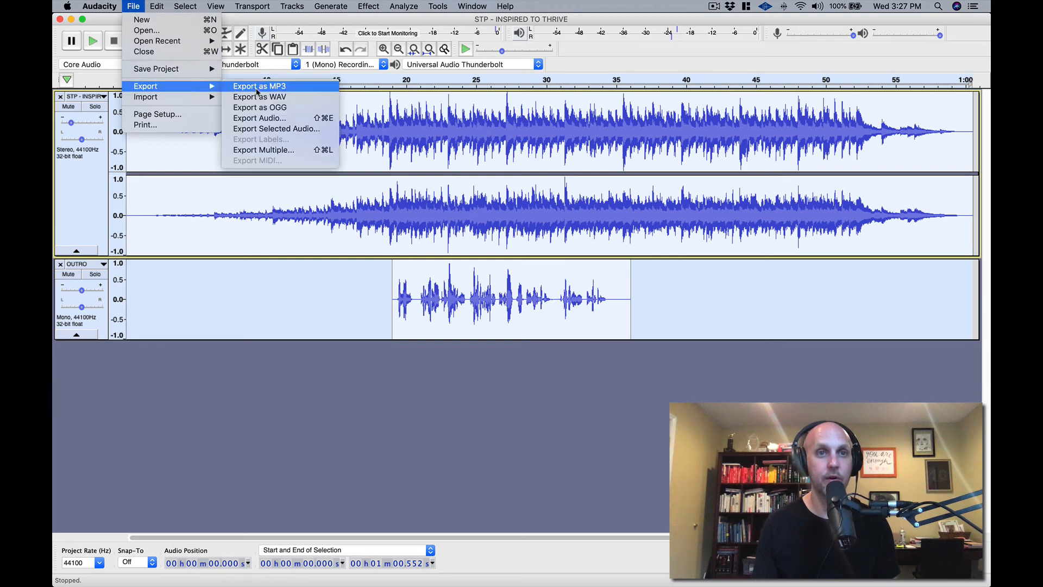
pyautogui.click(258, 90)
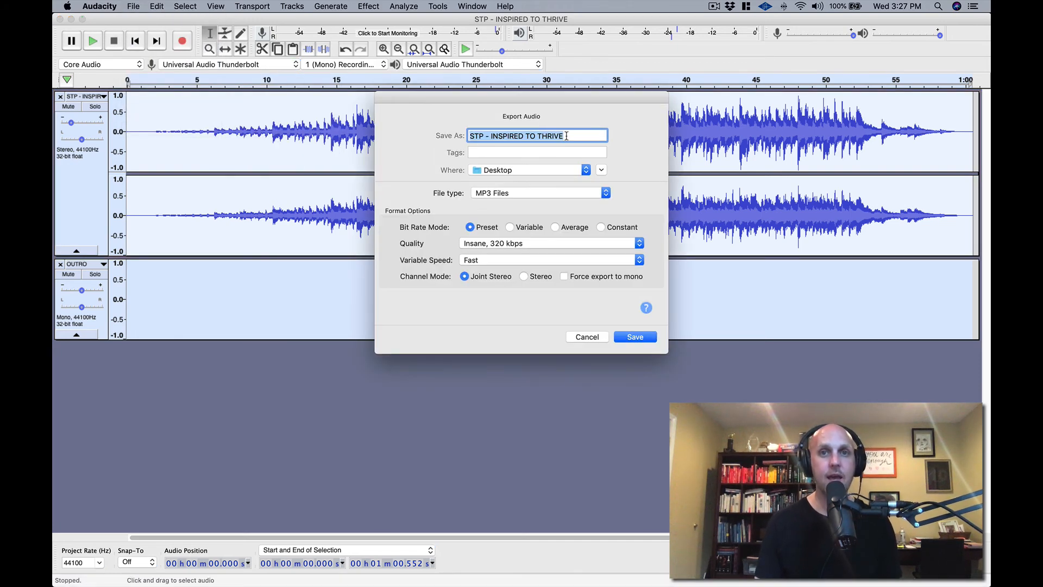
pyautogui.click(578, 137)
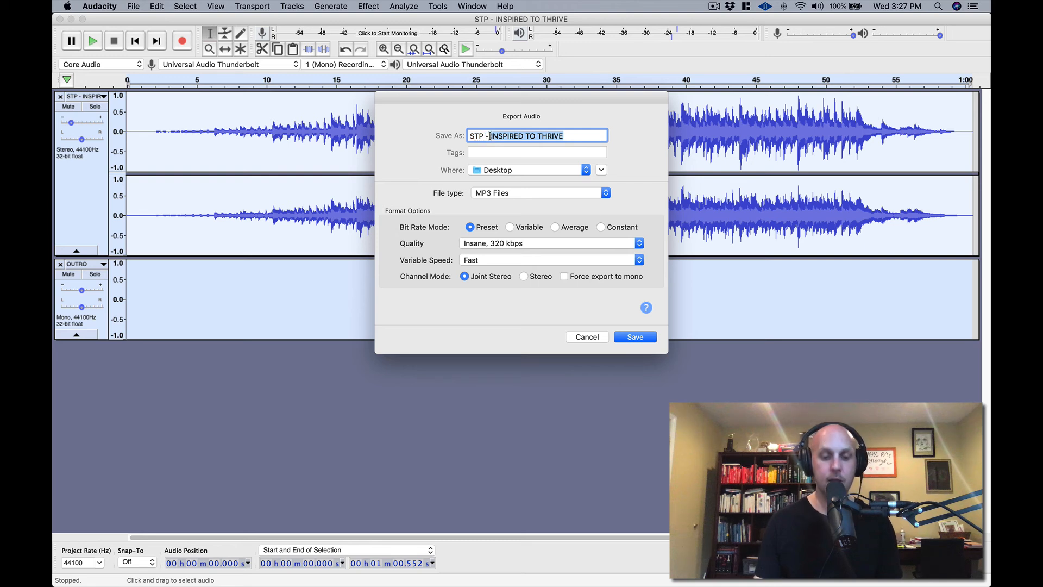
pyautogui.write('OUTRO')
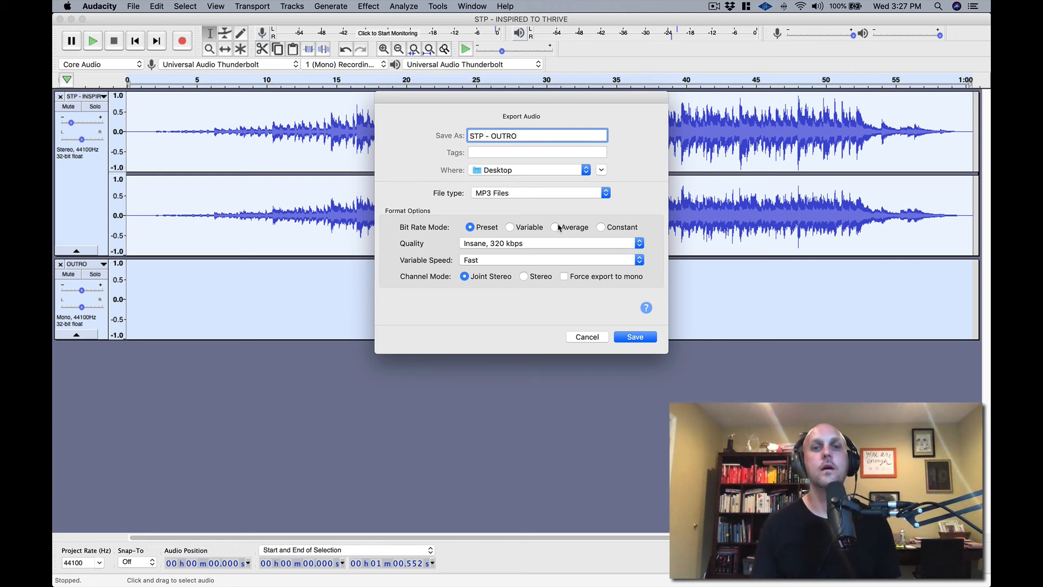
pyautogui.click(632, 337)
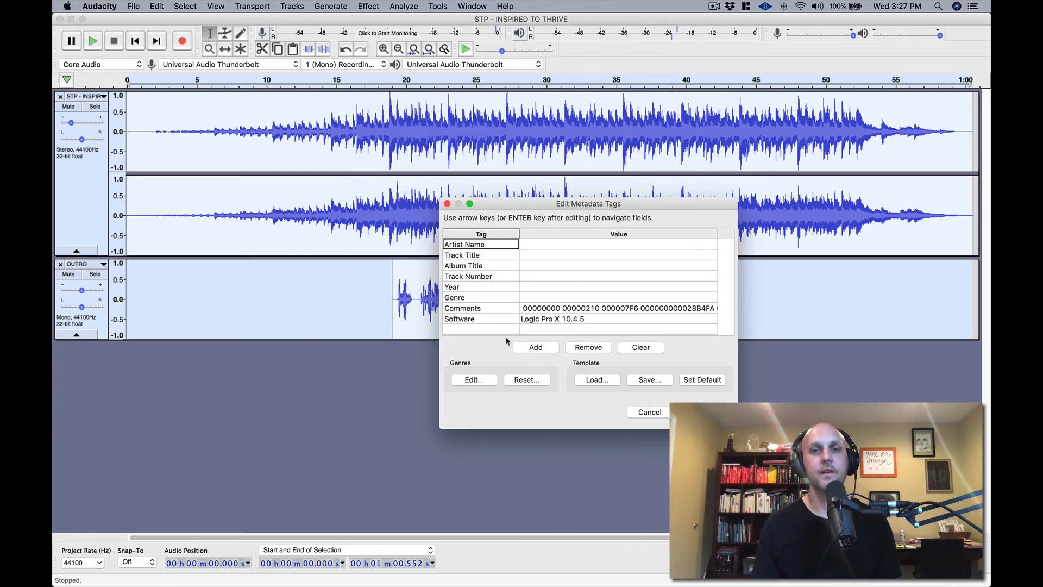
pyautogui.click(702, 412)
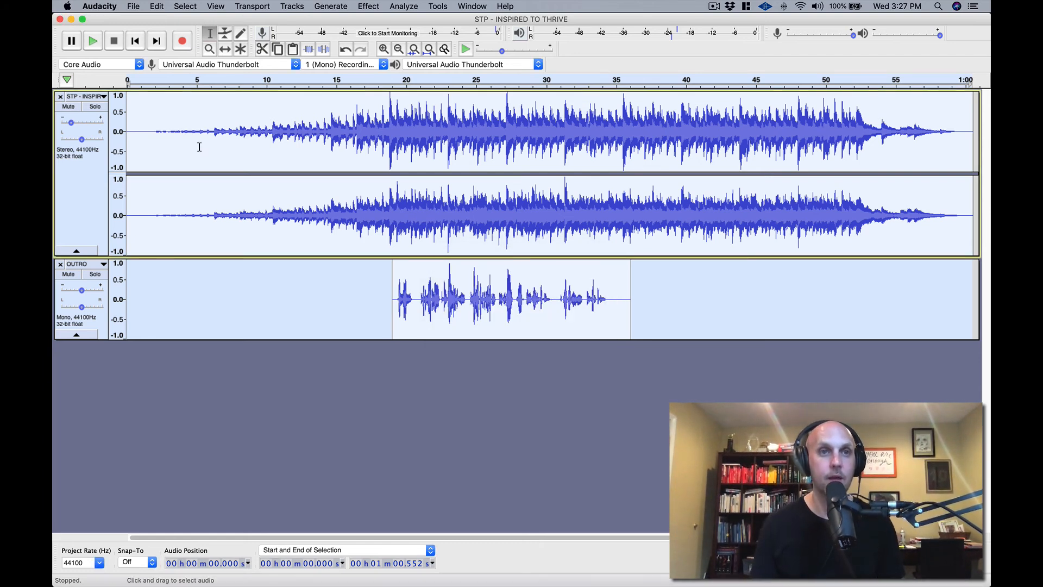
# Save the project as "STP - OUTRO Session" on the Desktop, opting out of the project-versus-audio warning for future saves.
pyautogui.click(135, 6)
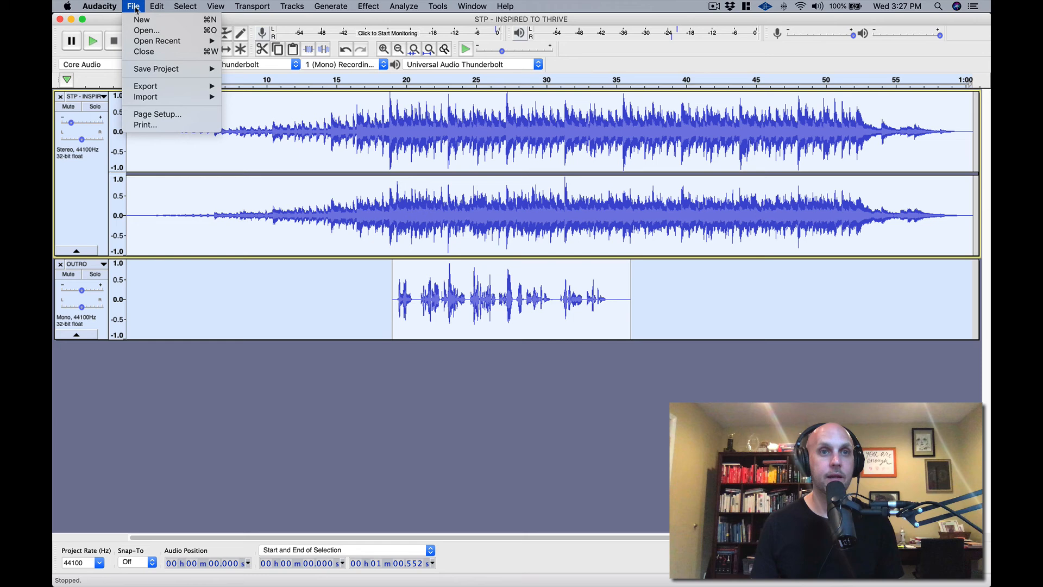
pyautogui.click(163, 72)
pyautogui.click(133, 7)
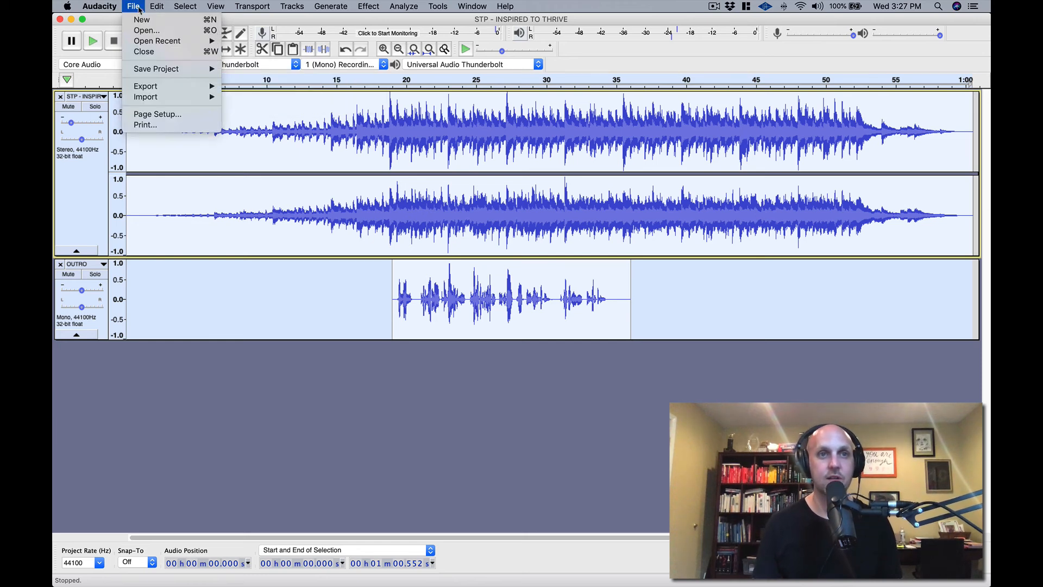
pyautogui.moveTo(208, 72)
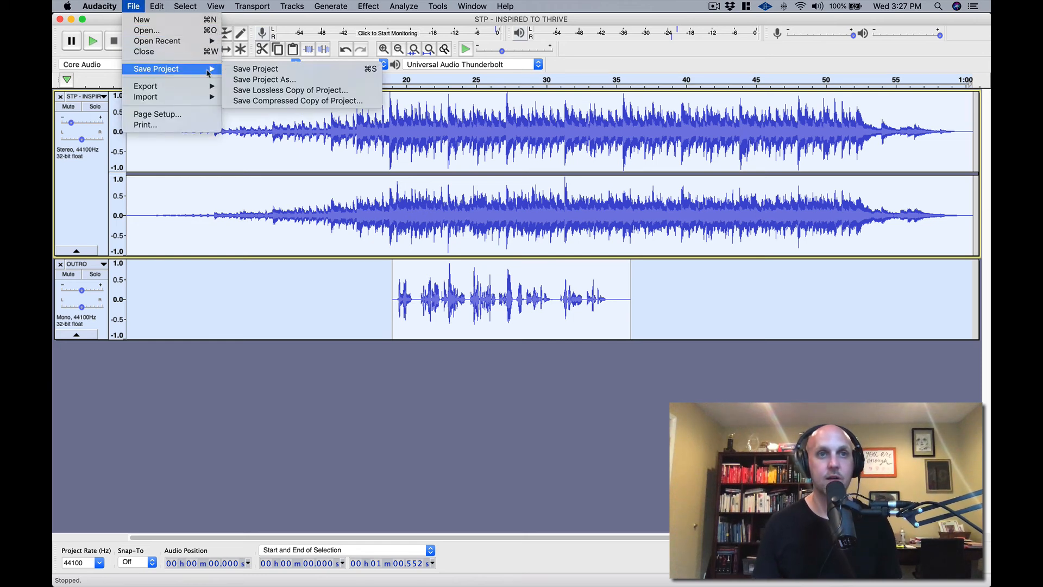
pyautogui.click(268, 80)
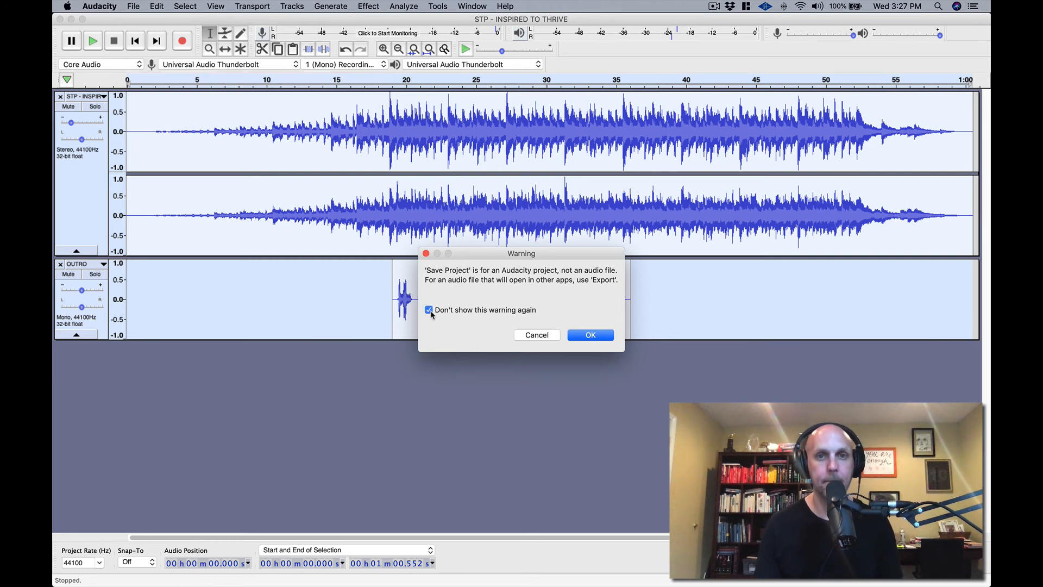
pyautogui.click(591, 335)
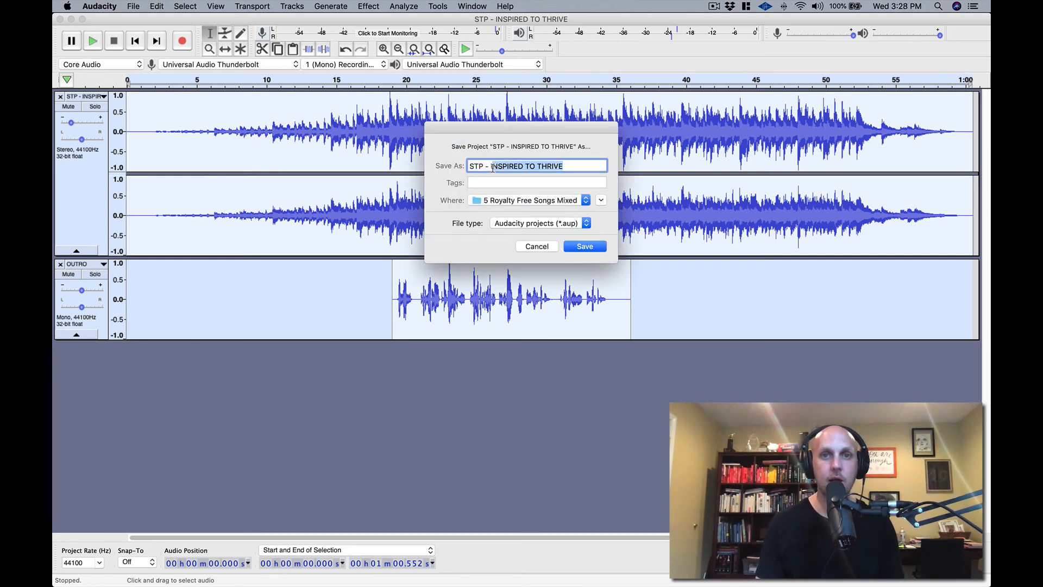
pyautogui.write('YOU')
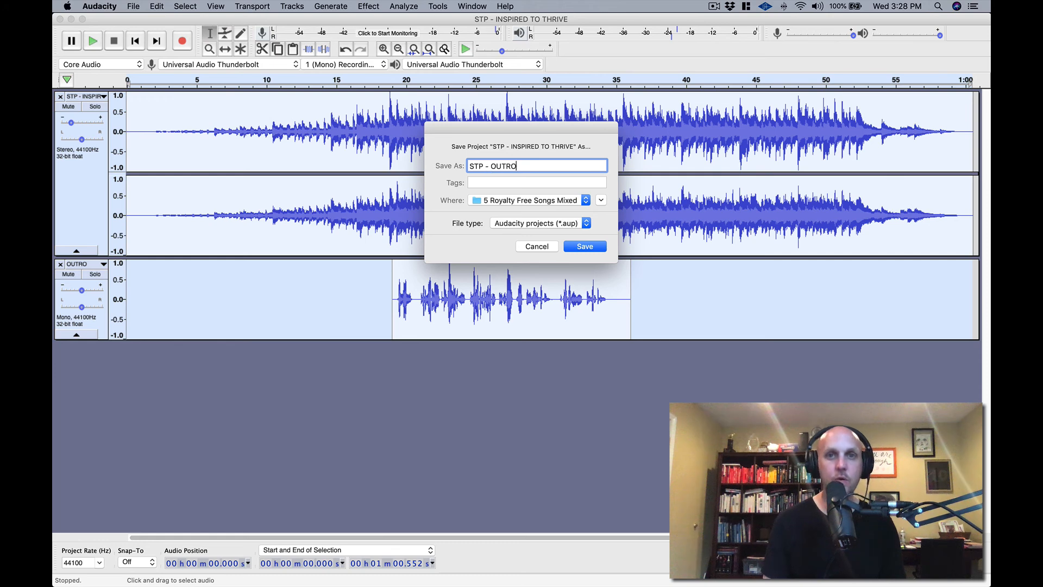
pyautogui.click(524, 200)
pyautogui.click(528, 336)
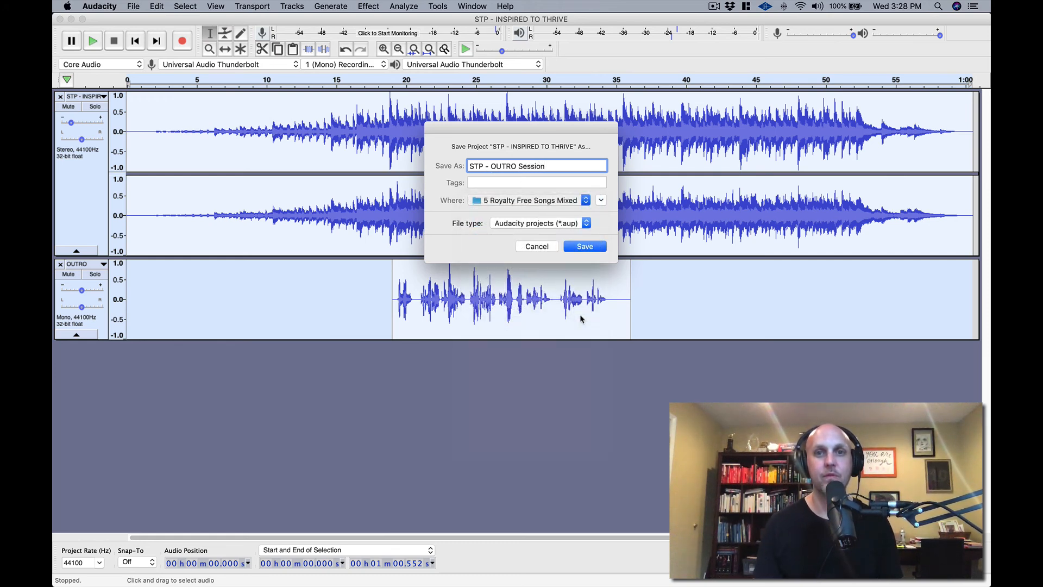
pyautogui.click(599, 243)
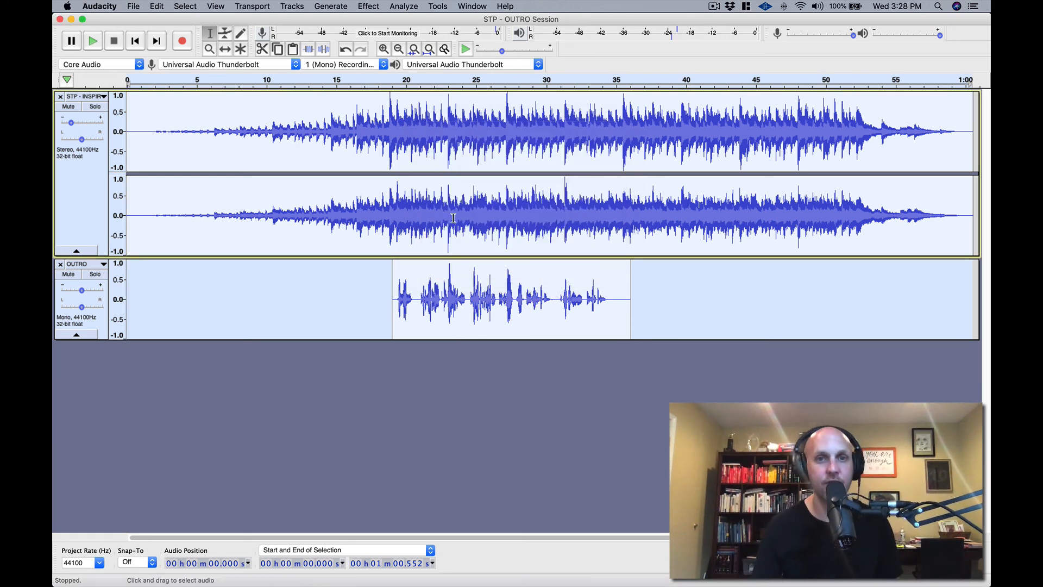
pyautogui.moveTo(444, 298); pyautogui.dragTo(525, 299)
pyautogui.hscroll(5, 400, 361)
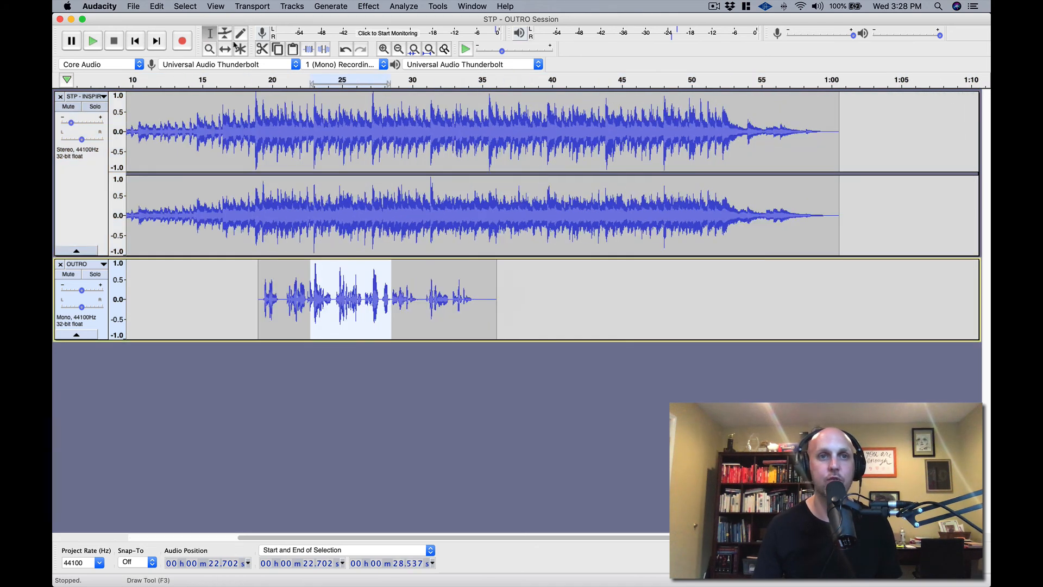
pyautogui.click(231, 50)
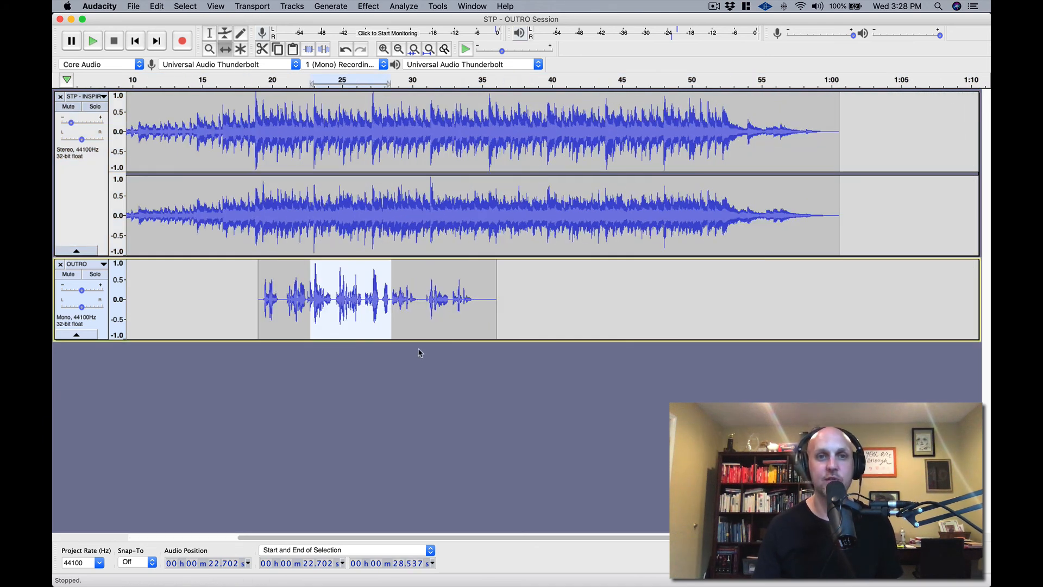
pyautogui.hscroll(-5, 420, 352)
# Close the STP - OUTRO Session project and create a new empty project.
pyautogui.click(134, 6)
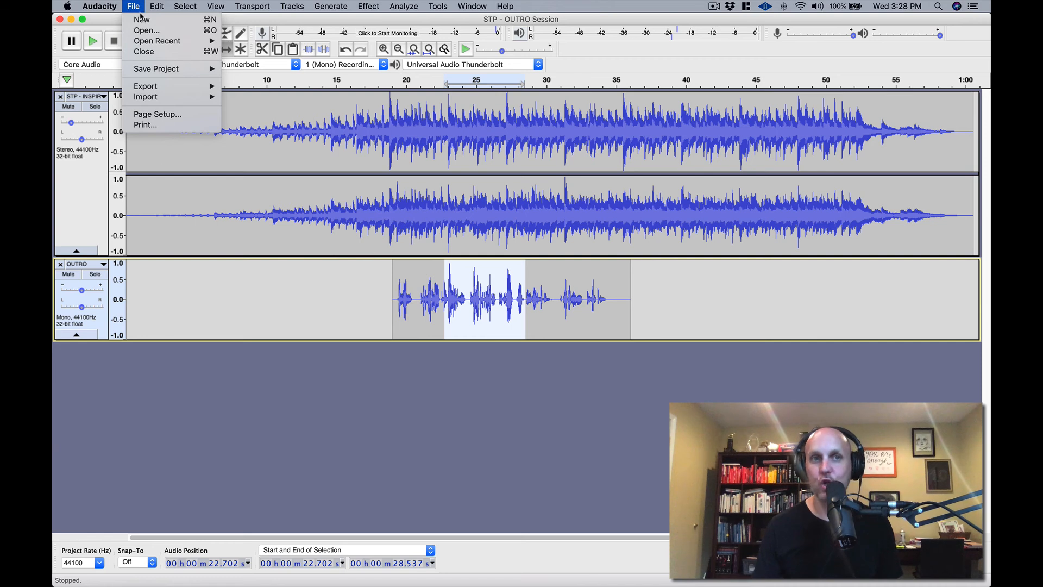
pyautogui.click(145, 51)
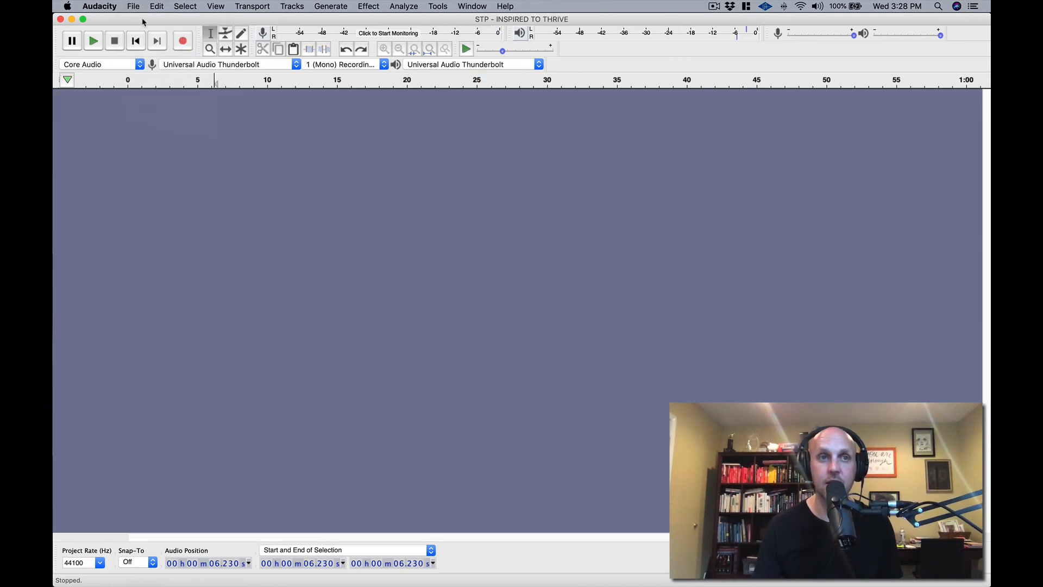
pyautogui.click(133, 7)
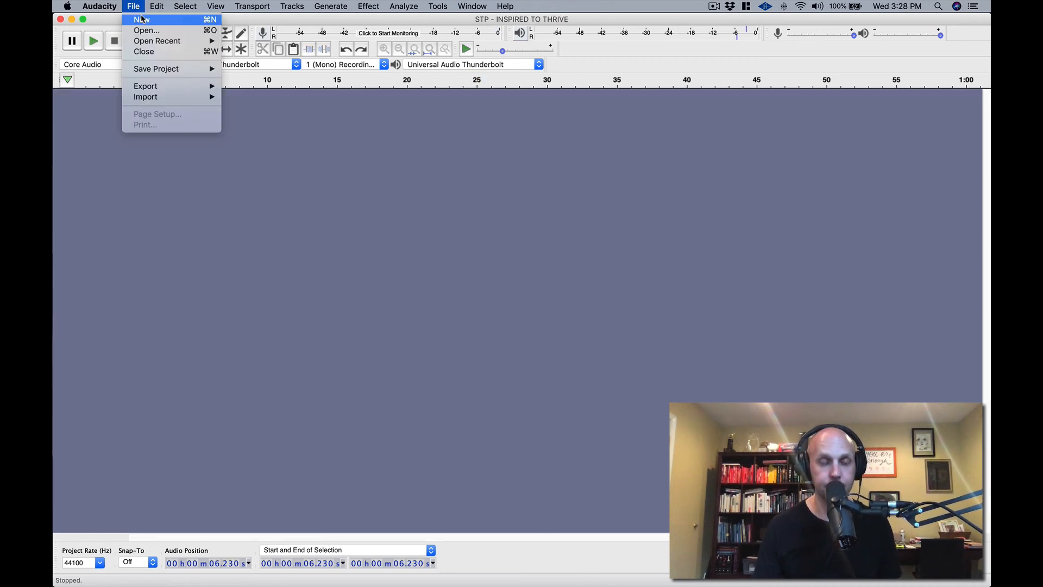
pyautogui.click(143, 20)
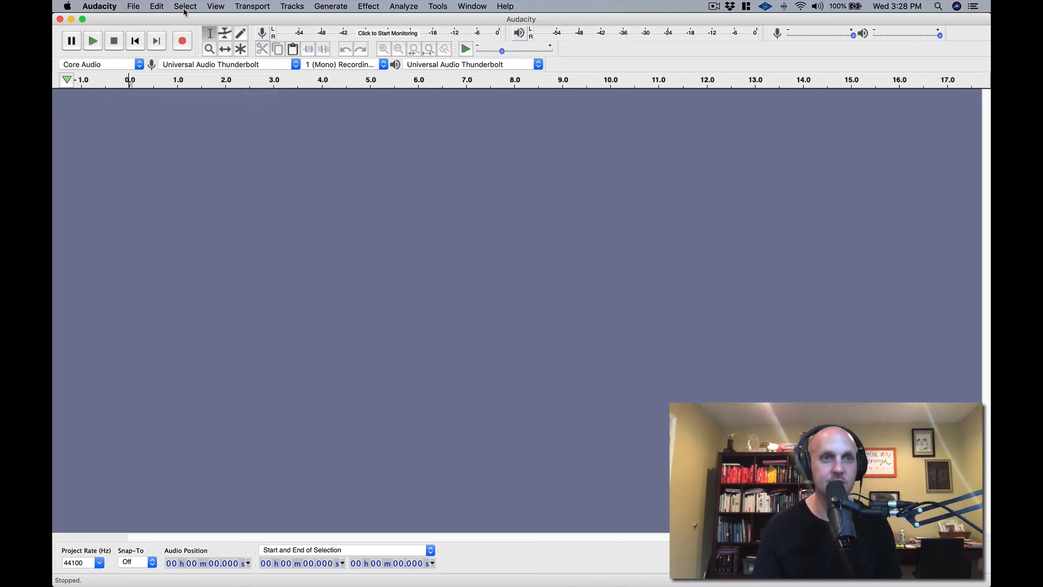
# Import STP - INTRO.mp3 and STP - OUTRO.mp3 from the Desktop into the new project.
pyautogui.click(134, 7)
pyautogui.moveTo(179, 96)
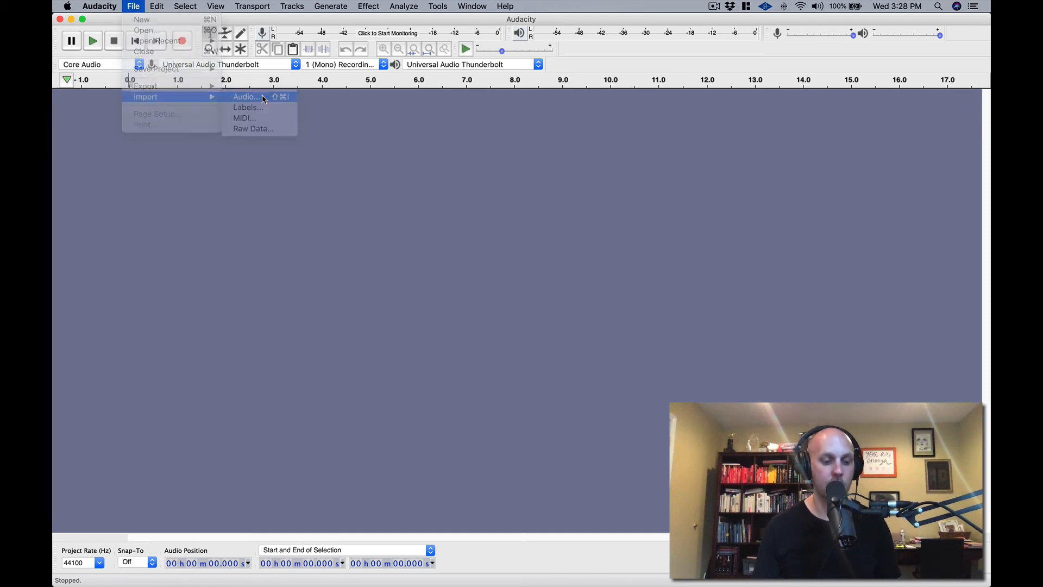
pyautogui.click(264, 98)
pyautogui.click(377, 155)
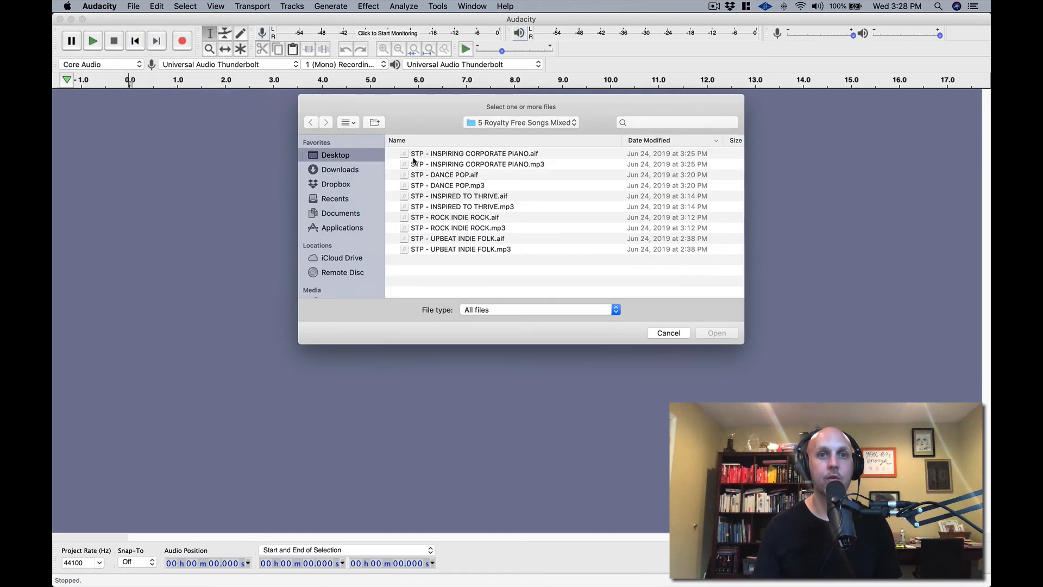
pyautogui.click(438, 154)
pyautogui.click(441, 164)
pyautogui.click(441, 174)
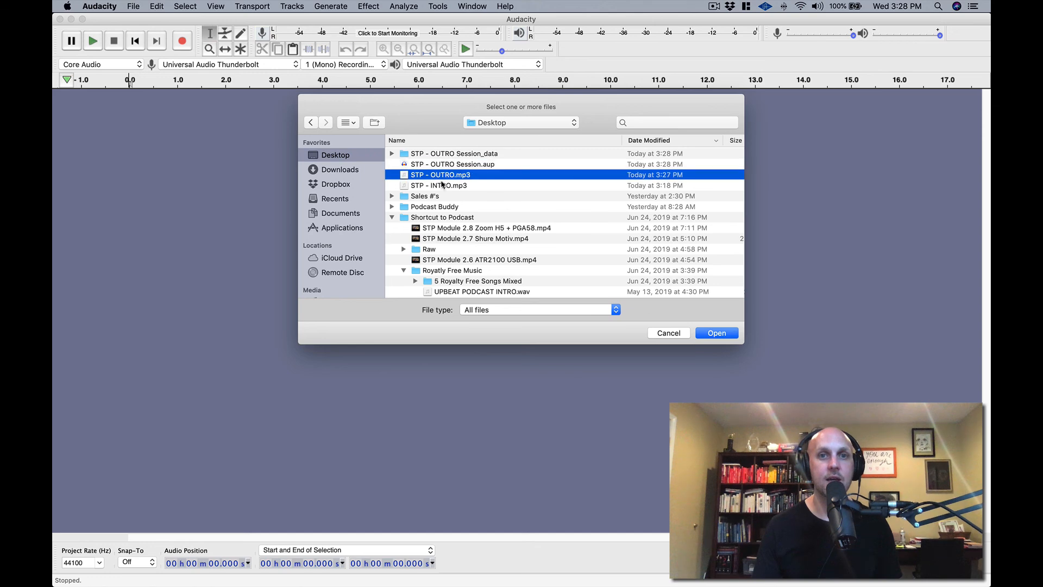
pyautogui.keyDown('shift'); pyautogui.click(441, 185); pyautogui.keyUp('shift')
pyautogui.press('Return')
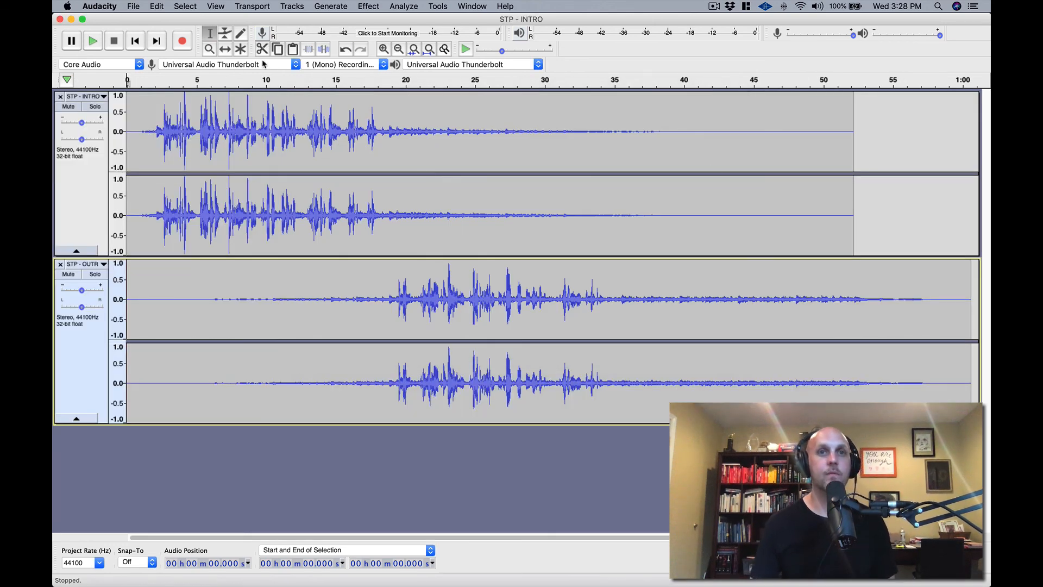
# Shift the STP - OUTRO clip along the timeline so it starts at about 1:36, well after the intro's end.
pyautogui.click(225, 49)
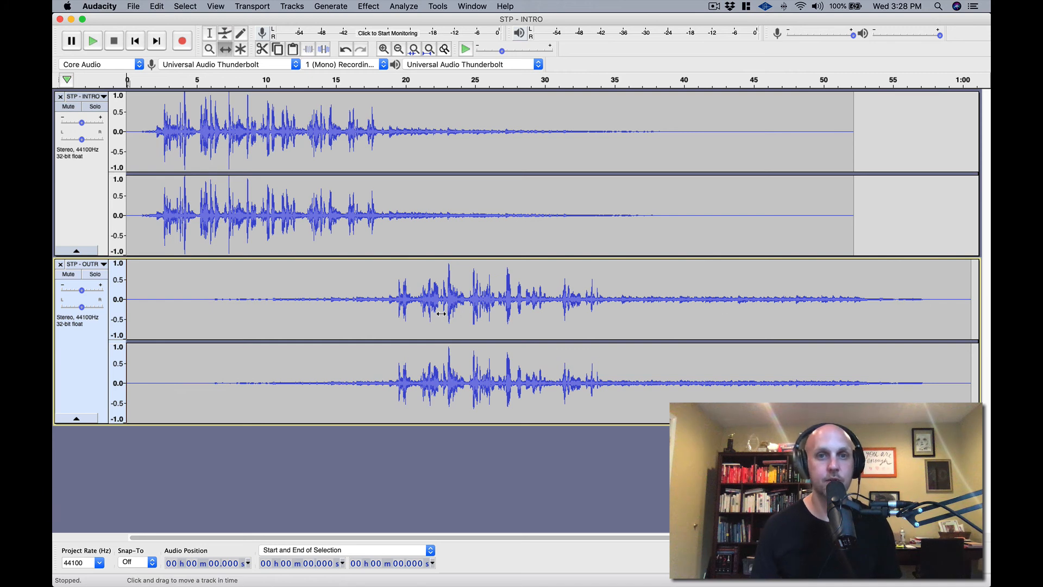
pyautogui.moveTo(533, 318); pyautogui.dragTo(987, 311)
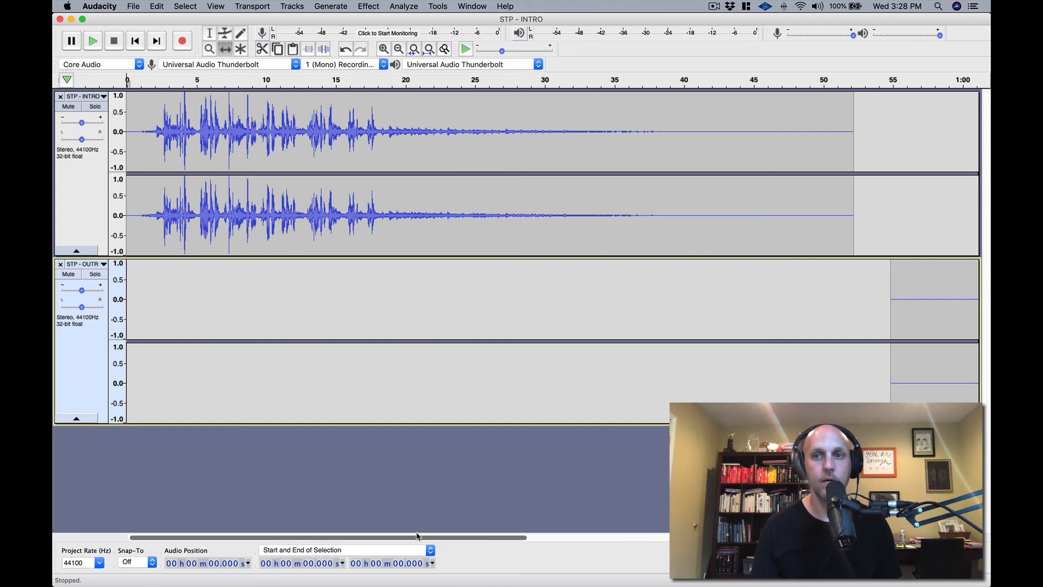
pyautogui.moveTo(930, 305); pyautogui.dragTo(988, 307)
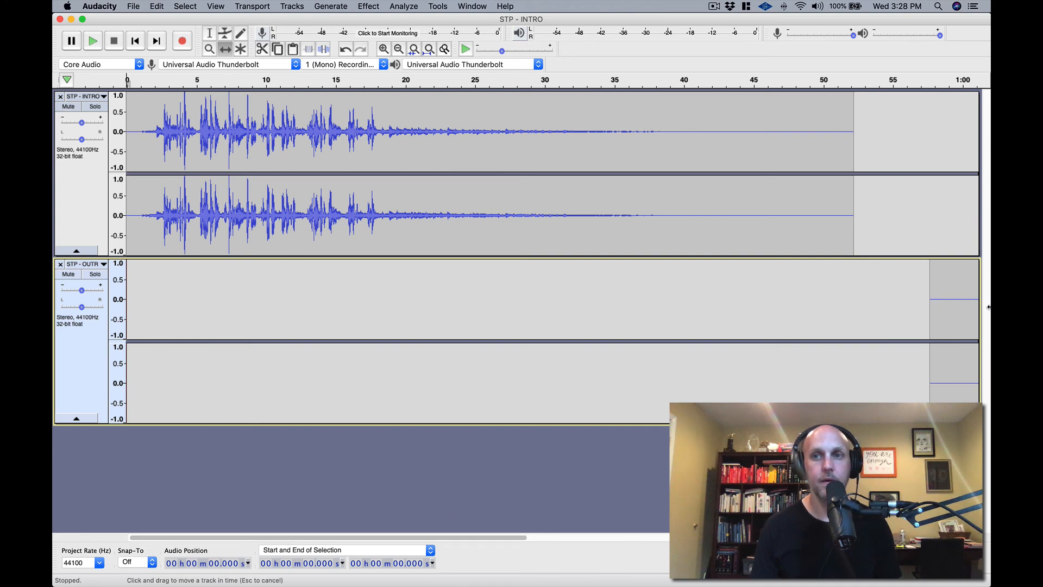
pyautogui.hscroll(10, 836, 310)
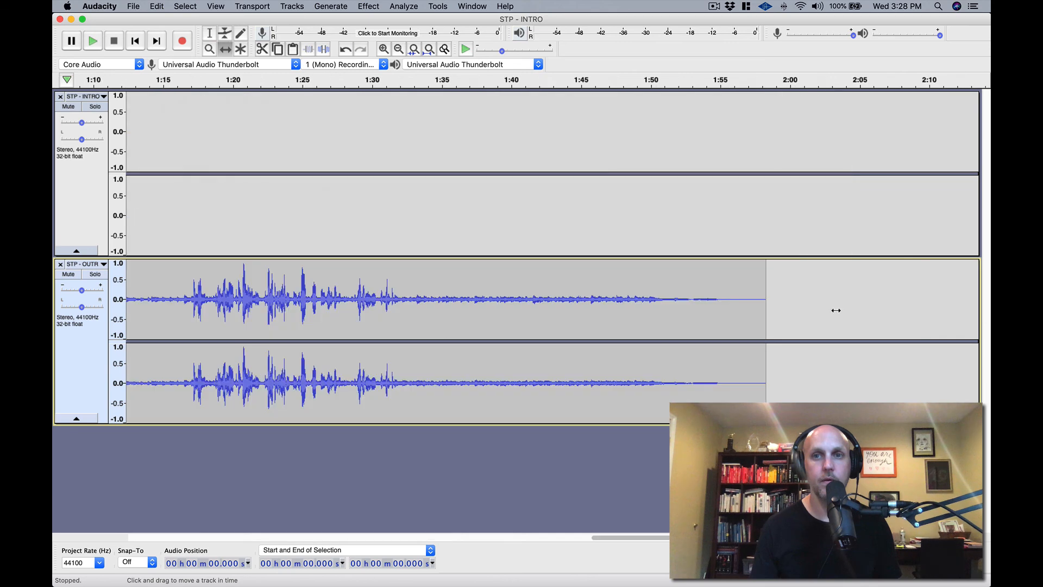
pyautogui.hscroll(-5, 719, 301)
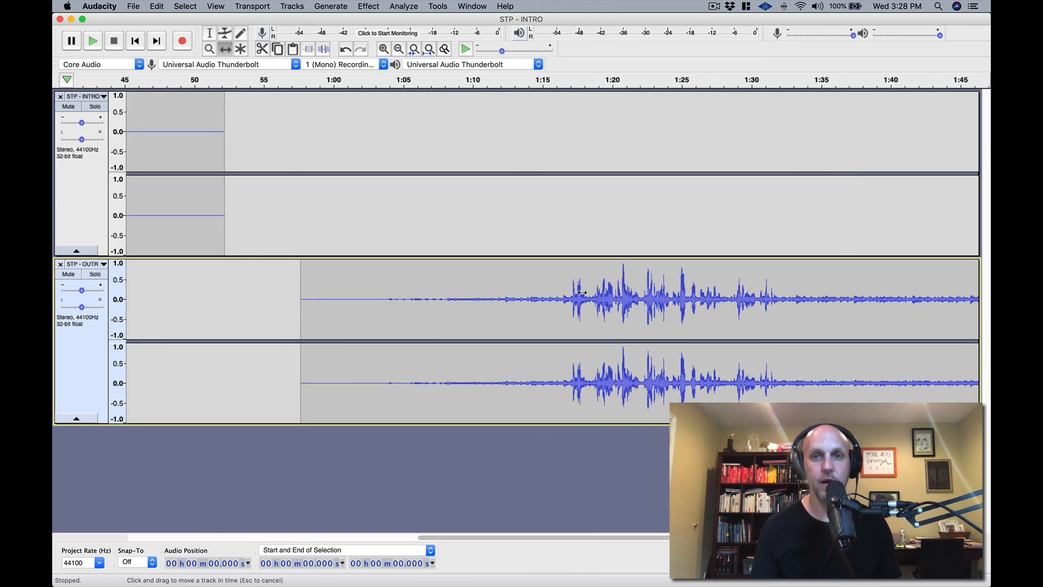
pyautogui.moveTo(582, 292); pyautogui.dragTo(607, 338)
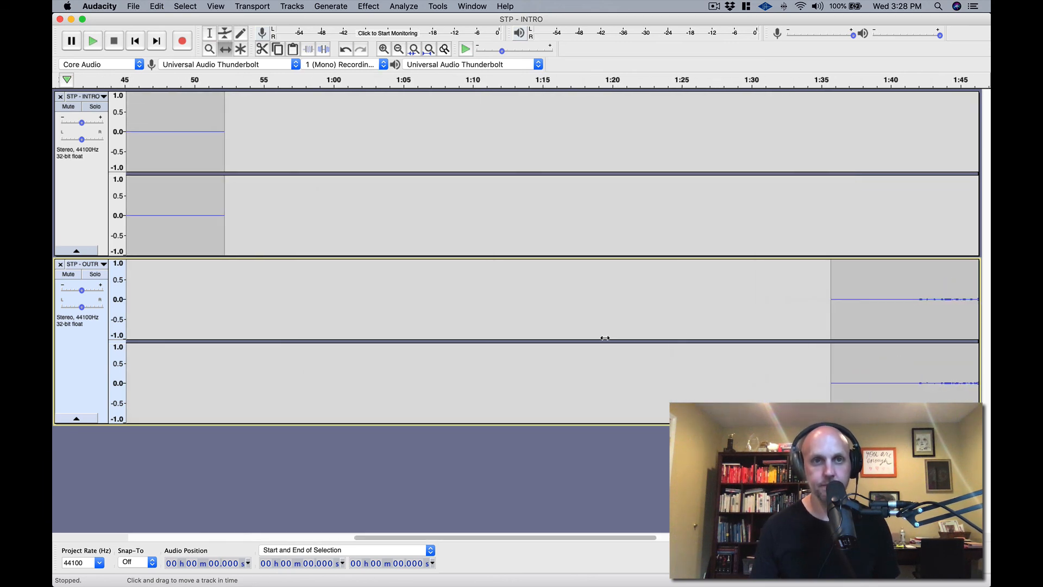
pyautogui.hscroll(-9, 604, 338)
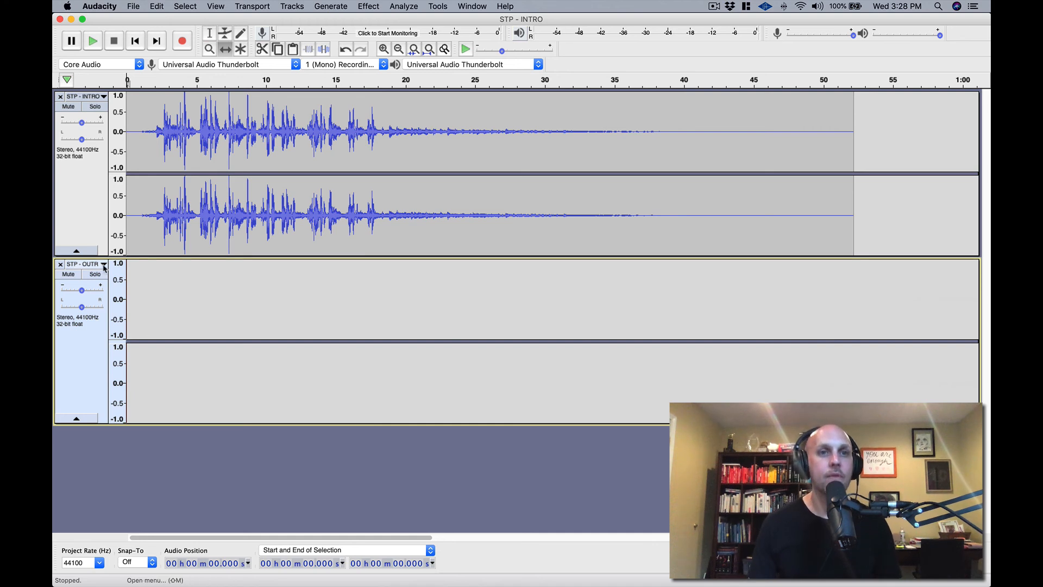
# Mute the STP - INTRO and STP - OUTRO tracks and add a new mono track.
pyautogui.click(73, 109)
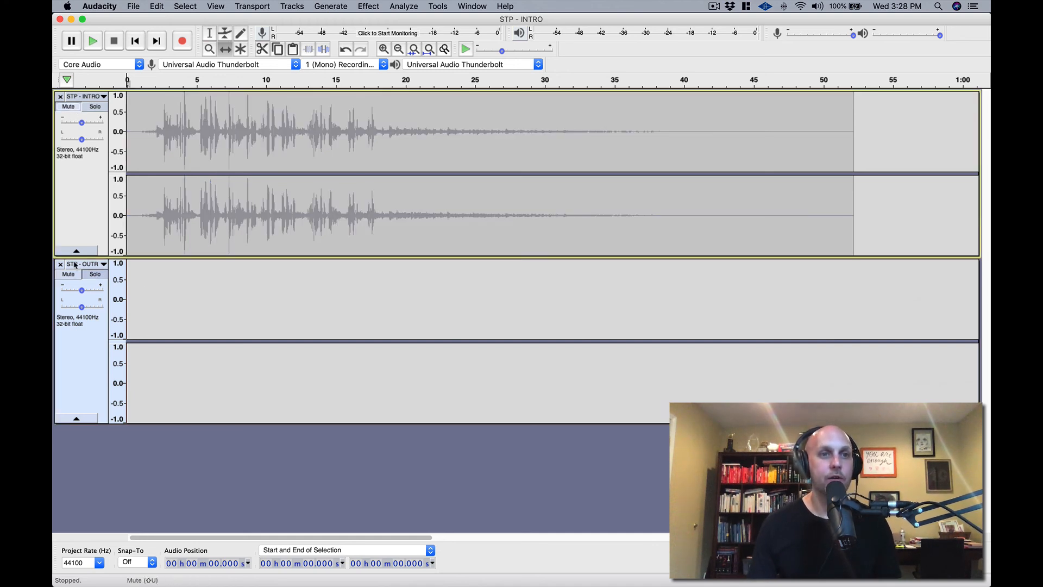
pyautogui.click(74, 274)
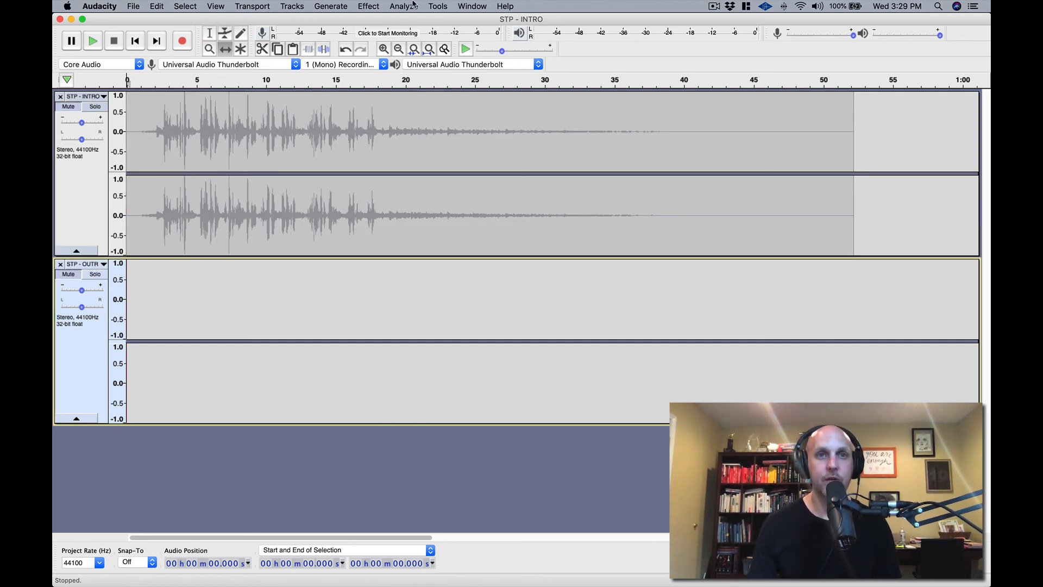
pyautogui.click(298, 6)
pyautogui.click(305, 20)
pyautogui.click(298, 6)
pyautogui.moveTo(349, 21)
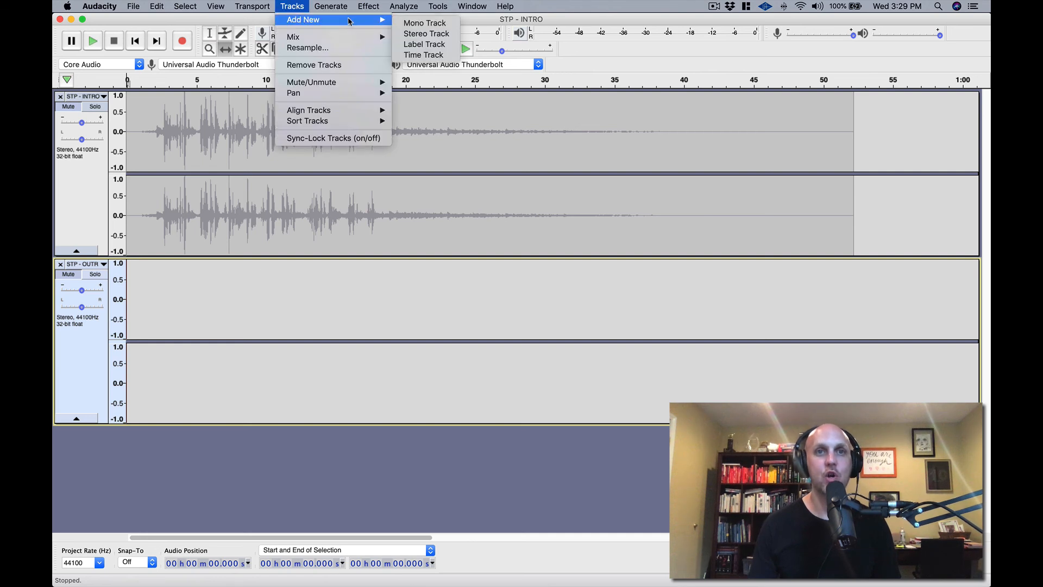
pyautogui.click(424, 22)
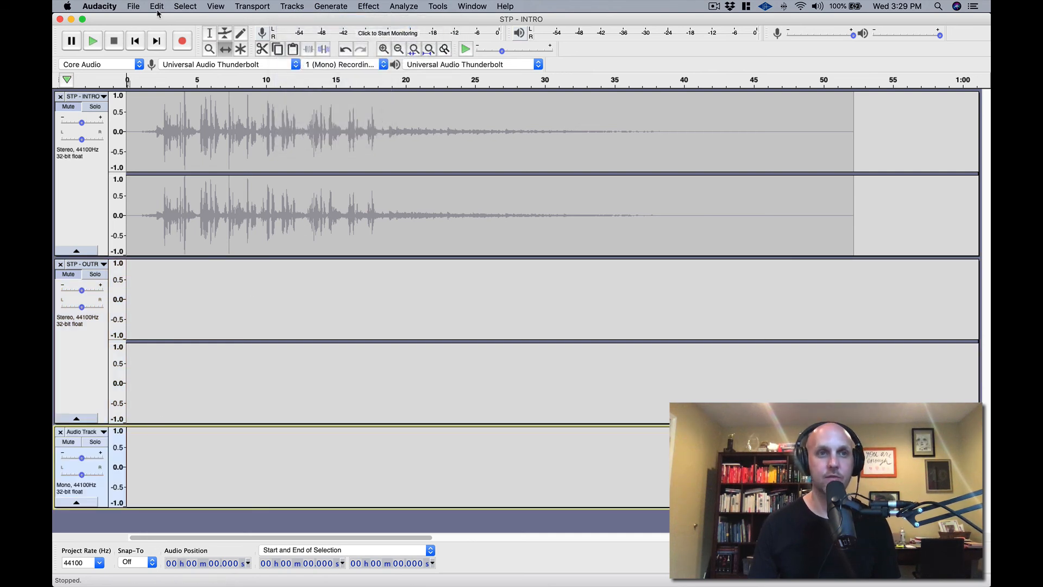
# Record about 31 s of speech on the new mono track from the start of the timeline.
pyautogui.click(139, 81)
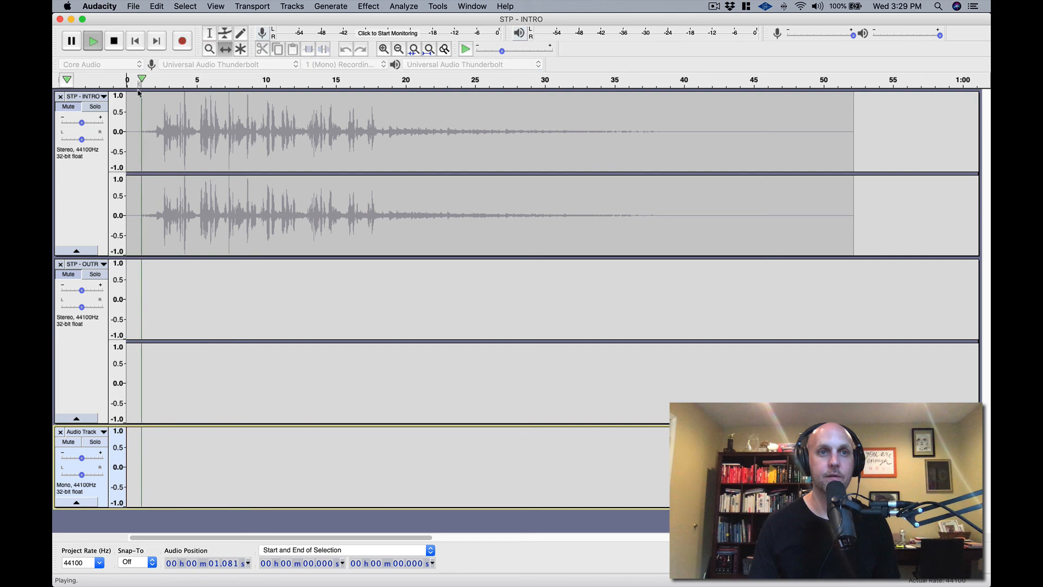
pyautogui.click(181, 42)
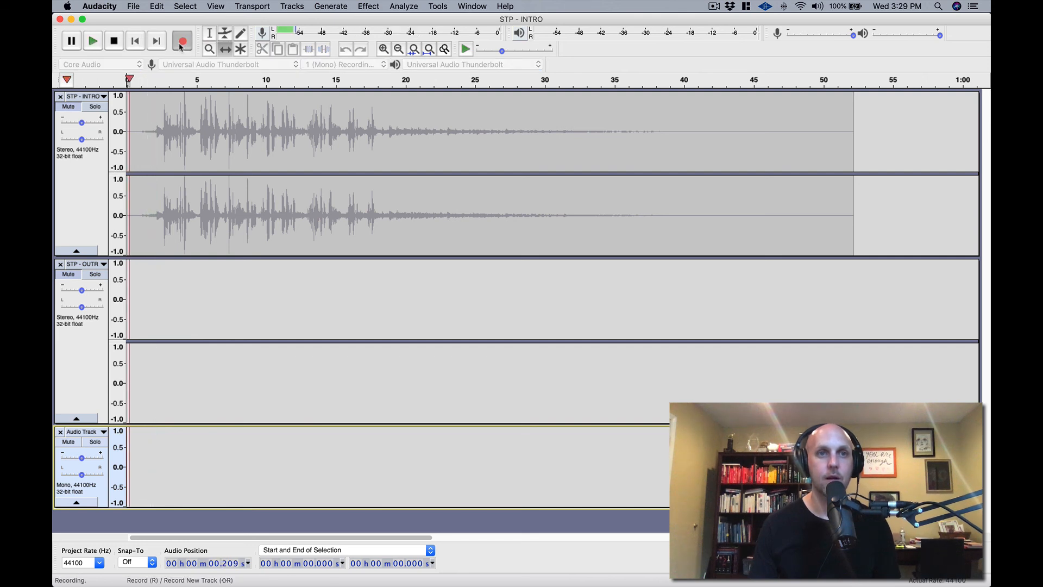
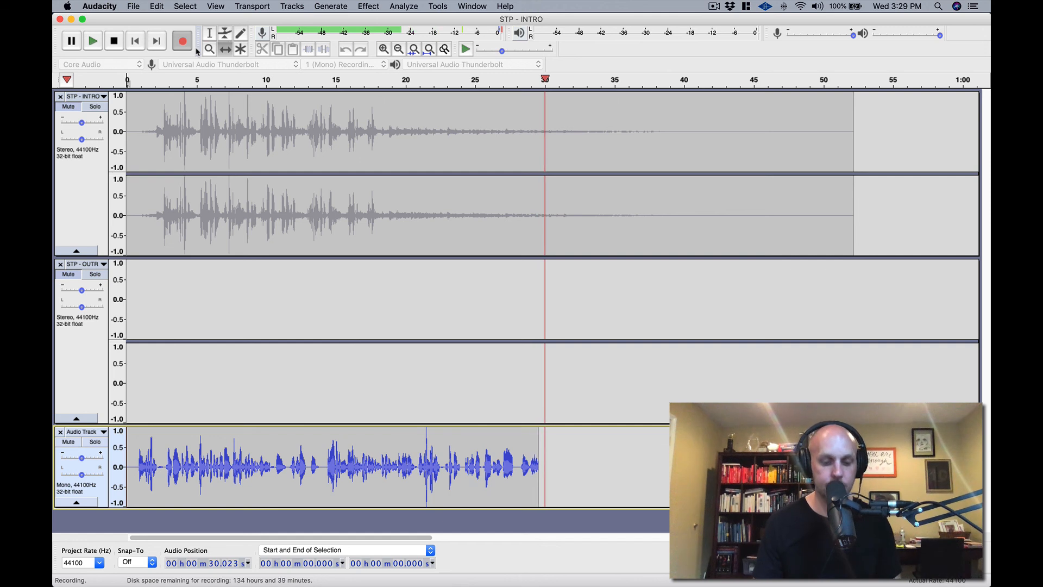
pyautogui.press('space')
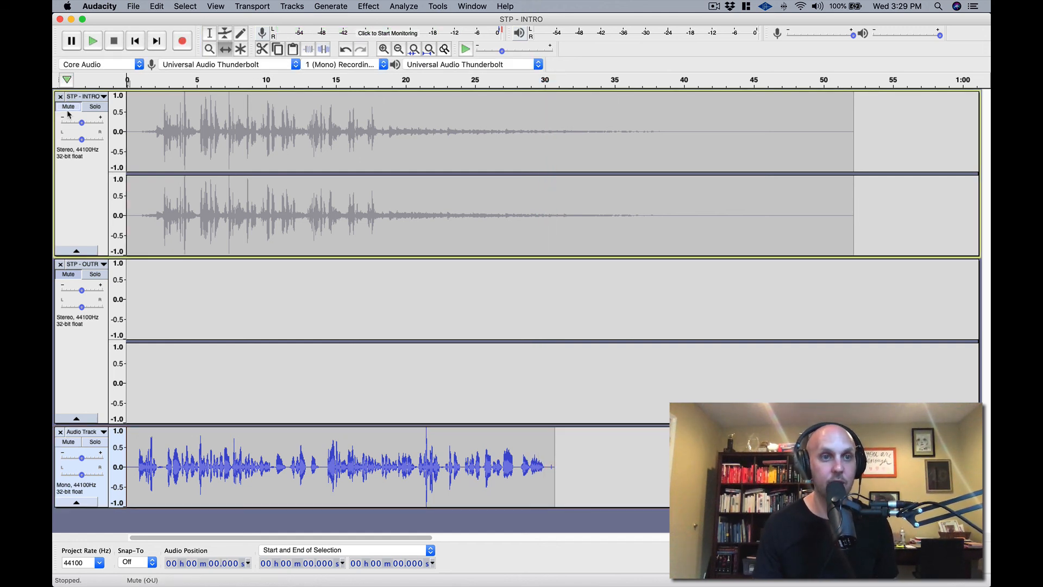
# Unmute the STP - INTRO and STP - OUTRO tracks and shift the recorded speech clip to start at about 22 s.
pyautogui.click(71, 276)
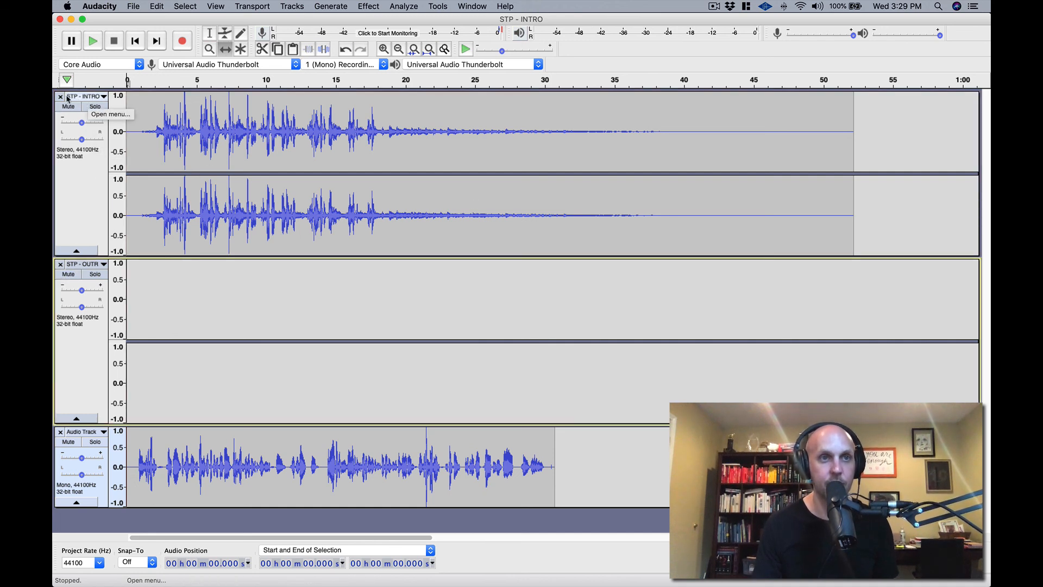
pyautogui.moveTo(267, 473); pyautogui.dragTo(501, 463)
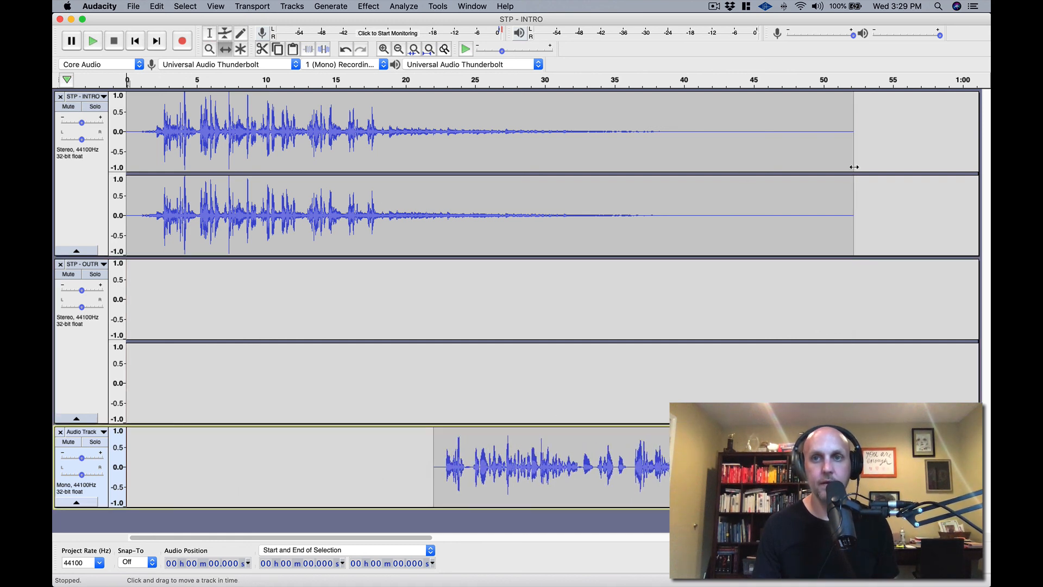
# Shift the STP - OUTRO clip earlier to start at about 44 s, so its music fades in under the end of the speech.
pyautogui.hscroll(15, 764, 269)
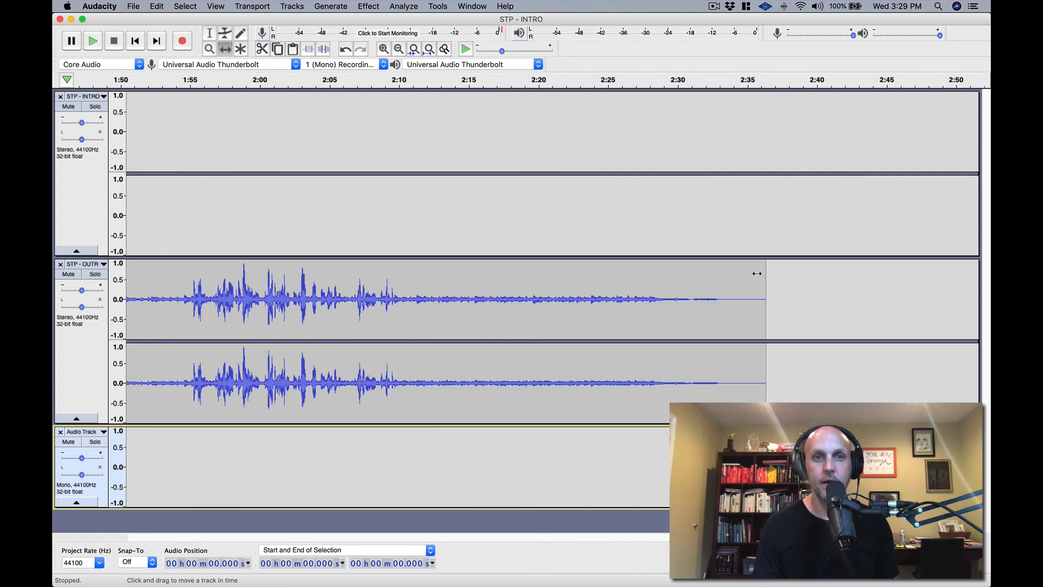
pyautogui.hscroll(-12, 292, 330)
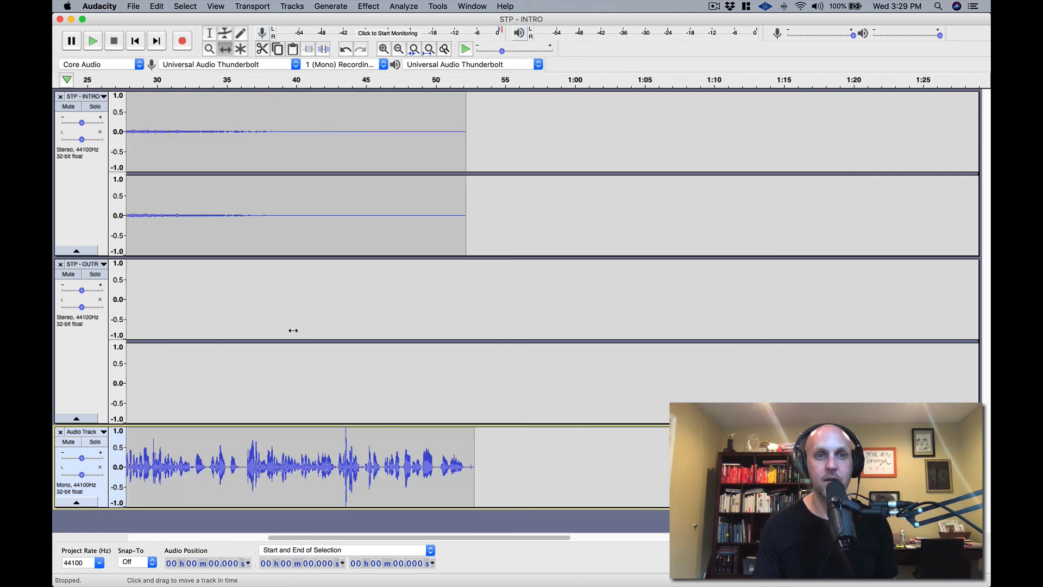
pyautogui.moveTo(413, 540); pyautogui.dragTo(505, 541)
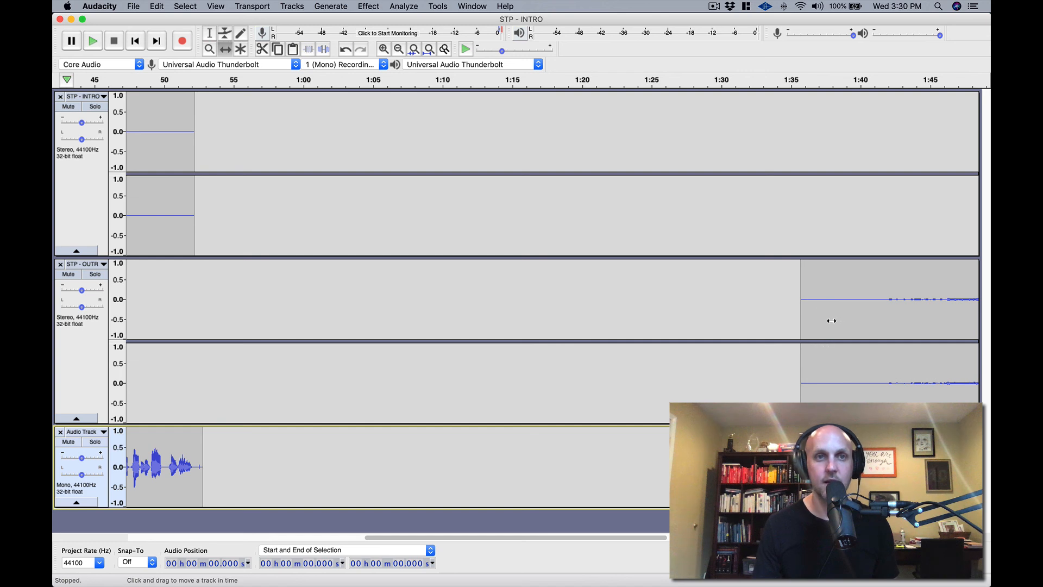
pyautogui.moveTo(310, 324); pyautogui.dragTo(105, 343)
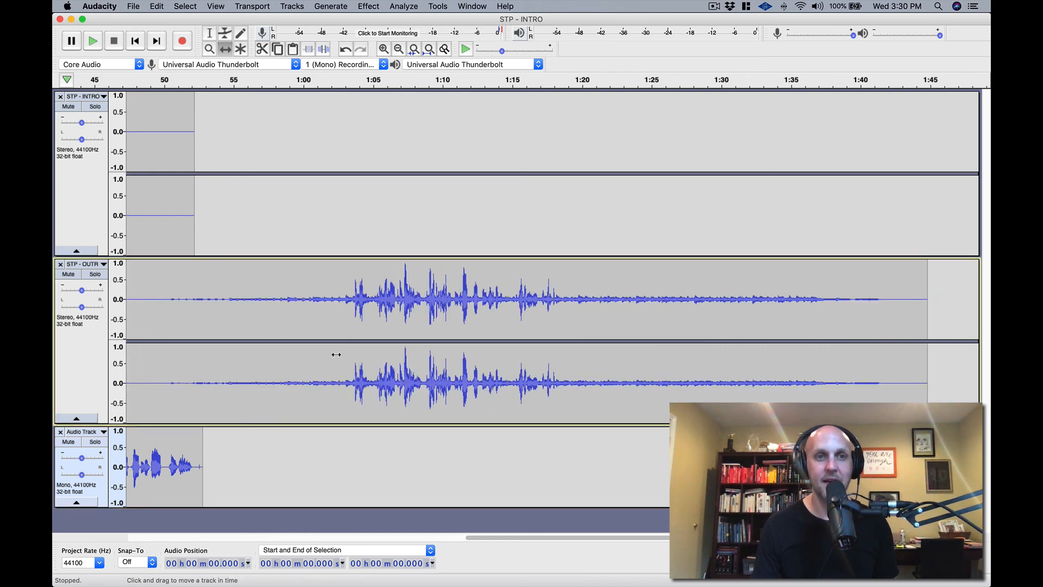
# Play the mix from about 18 s and listen to the transitions from intro to speech and from speech to outro.
pyautogui.press('Home')
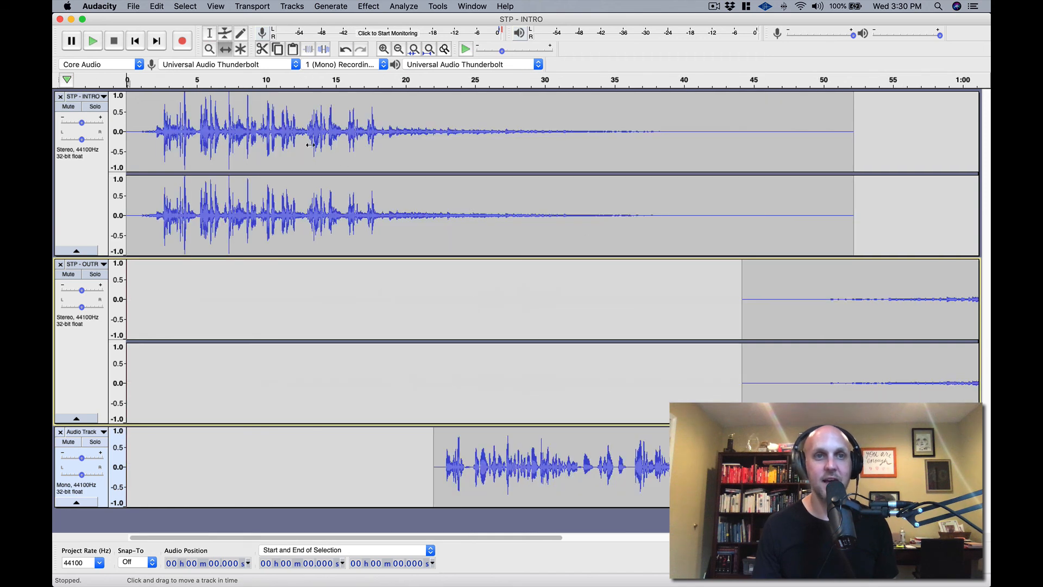
pyautogui.click(375, 82)
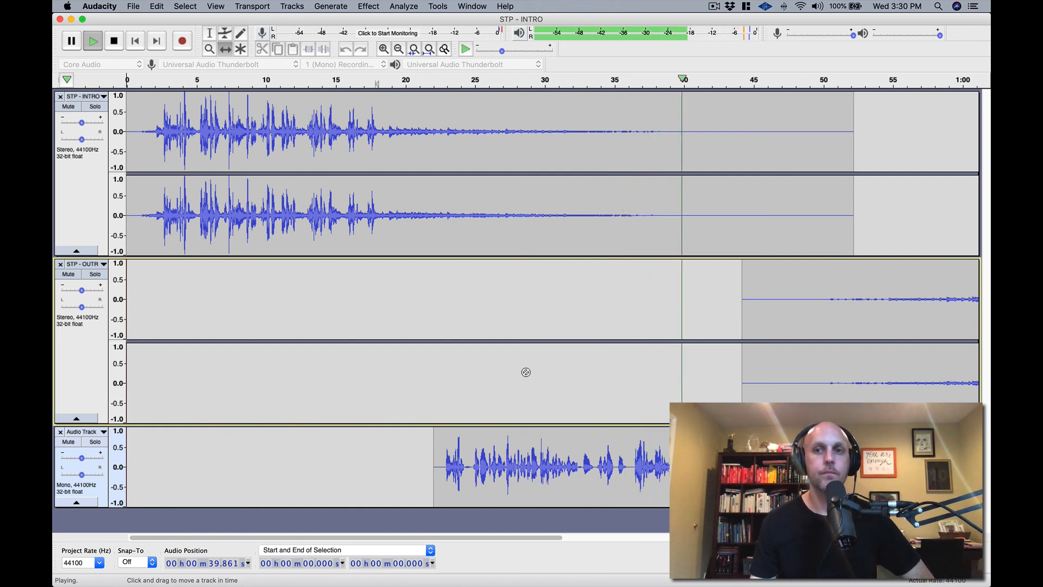
pyautogui.hscroll(1, 352, 302)
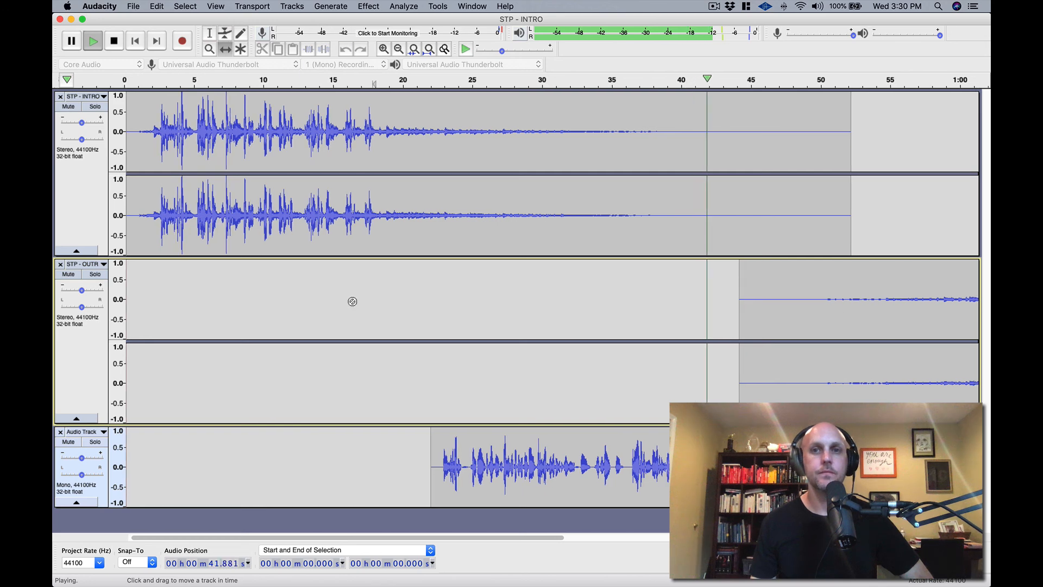
pyautogui.hscroll(6, 377, 308)
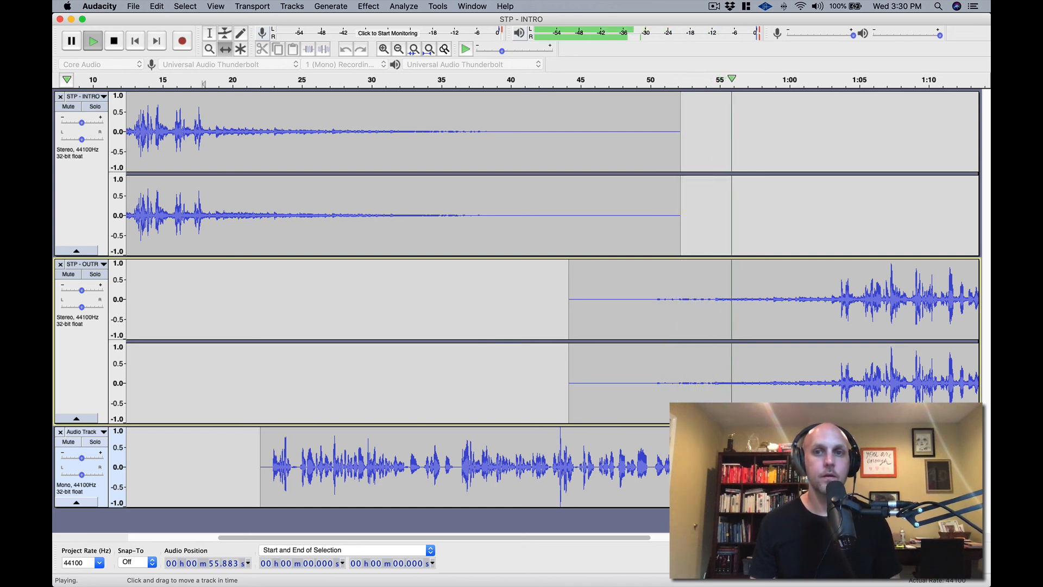
pyautogui.press('space')
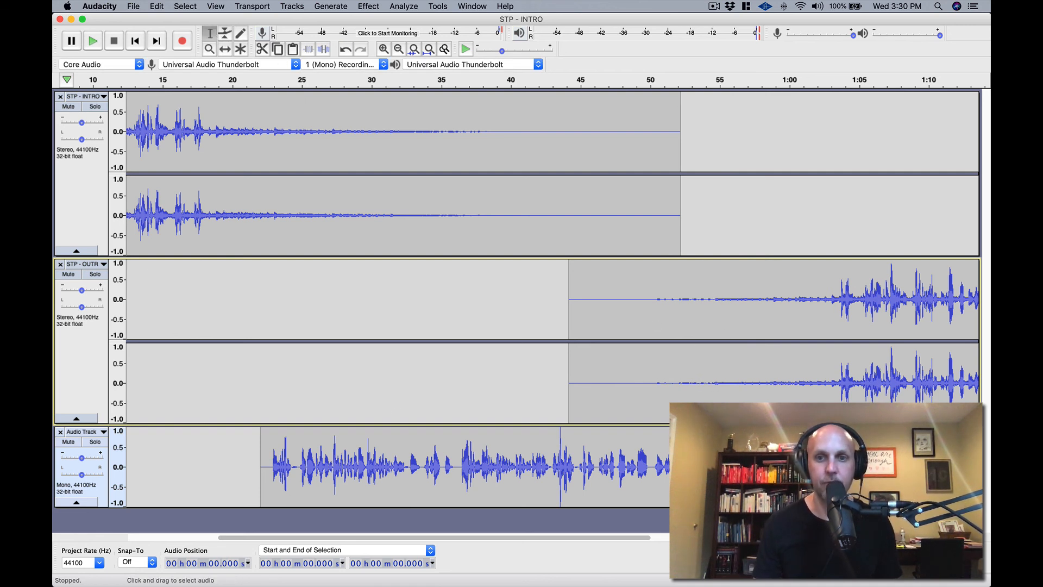
# Remove the silent tail at the end of the recorded speech clip, from about 52.3 s to 53.3 s.
pyautogui.click(697, 467)
pyautogui.hscroll(3, 653, 466)
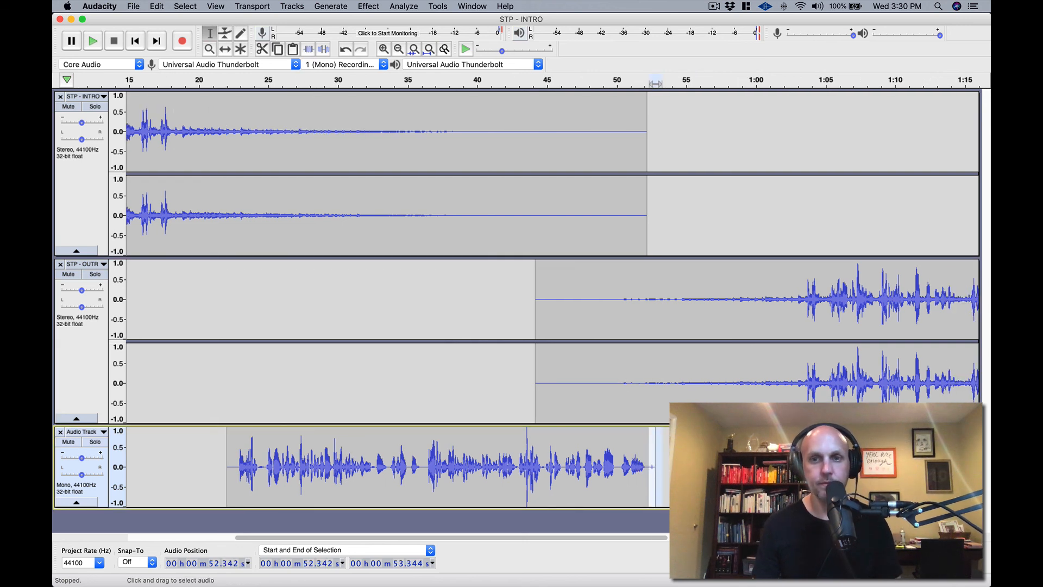
pyautogui.hscroll(-15, 696, 343)
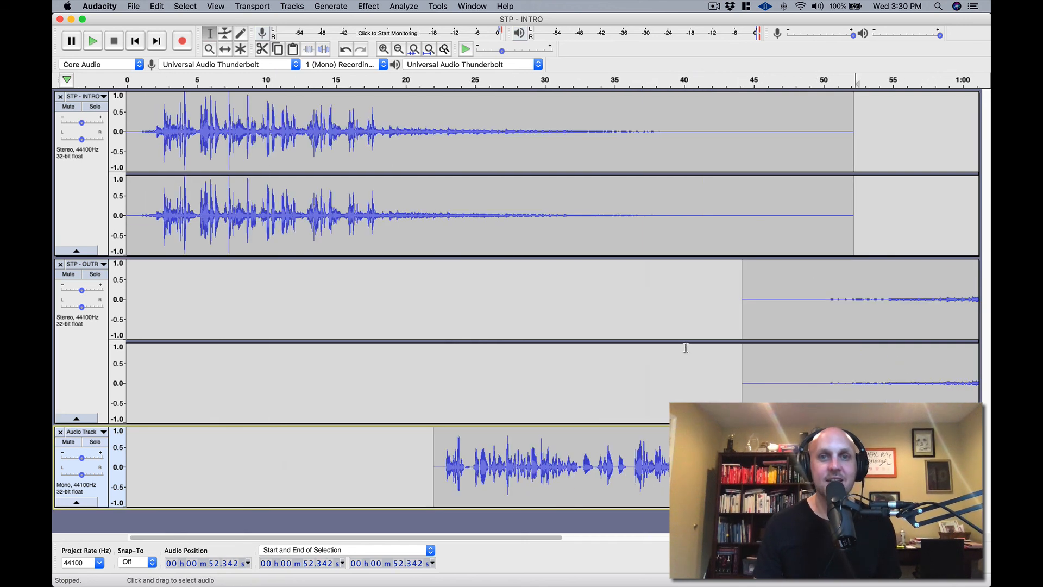